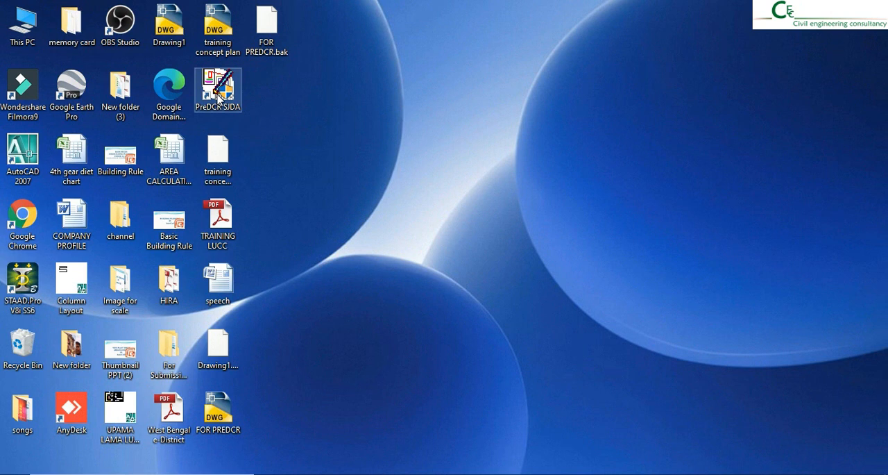
# - Launch PreDCR SJDA as administrator with AutoCAD 2013 and move the floating PreDCR toolbar aside
pyautogui.rightClick(218, 95)
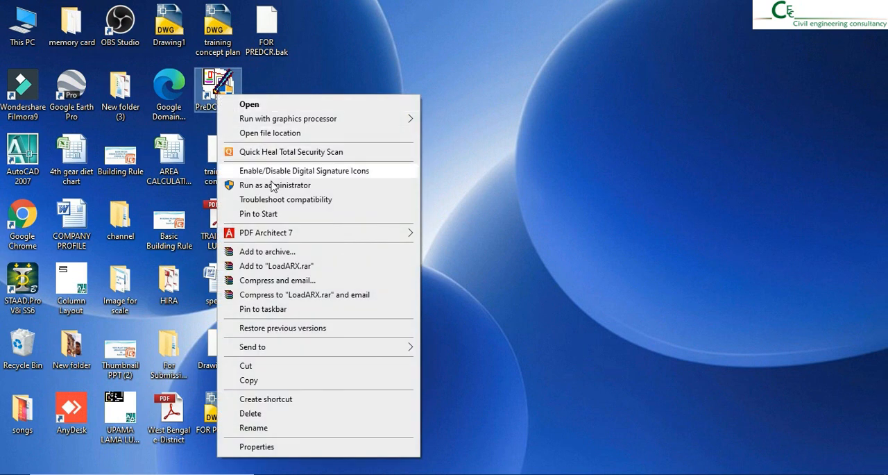
pyautogui.click(273, 185)
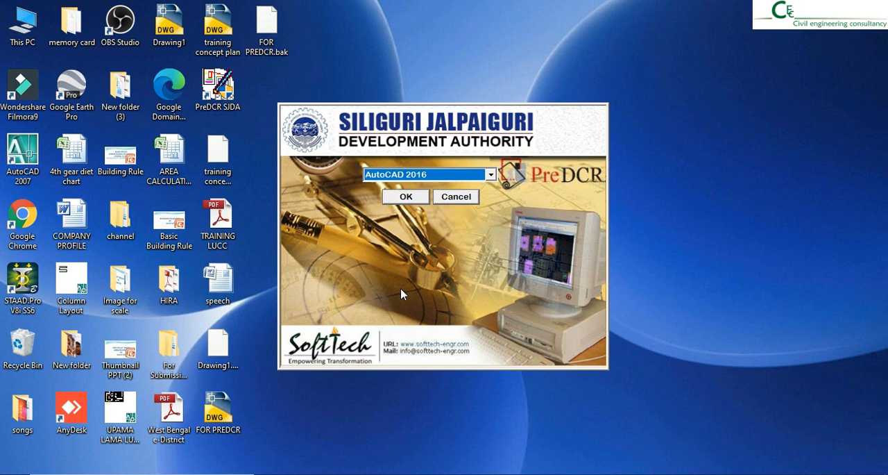
pyautogui.click(461, 177)
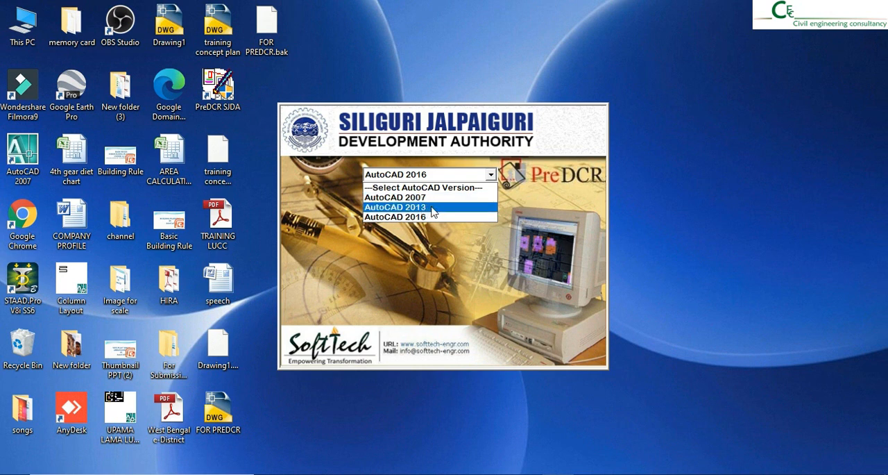
pyautogui.click(433, 207)
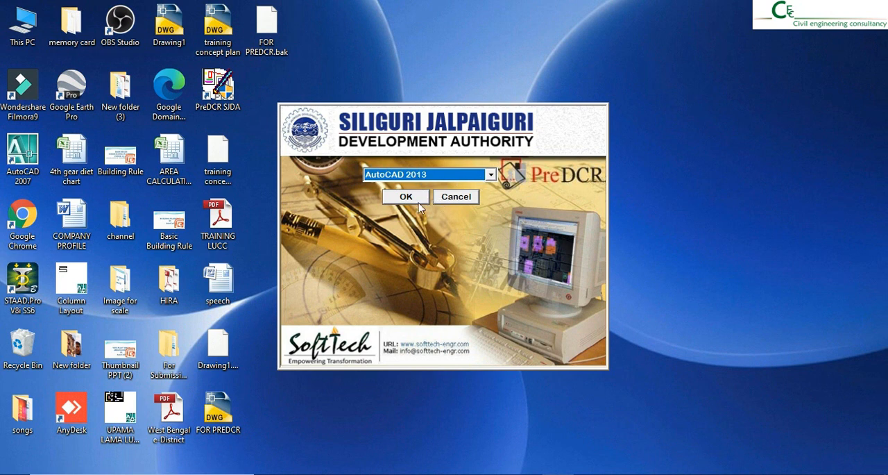
pyautogui.click(413, 198)
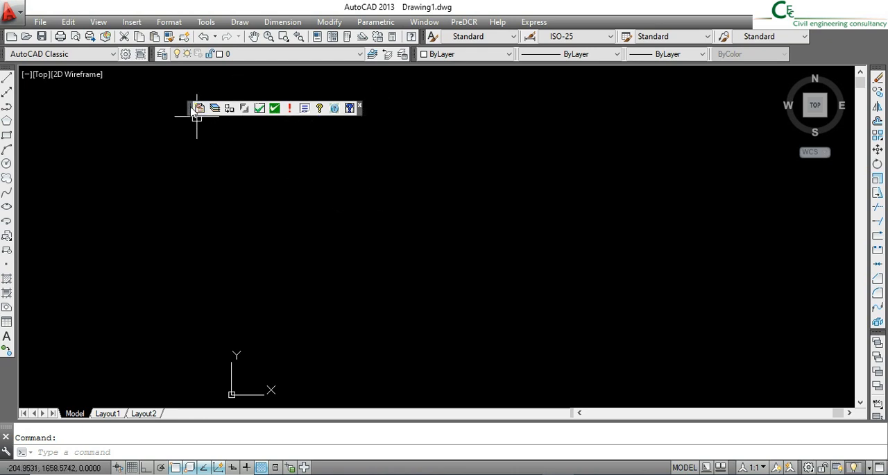
pyautogui.moveTo(193, 109); pyautogui.dragTo(85, 113)
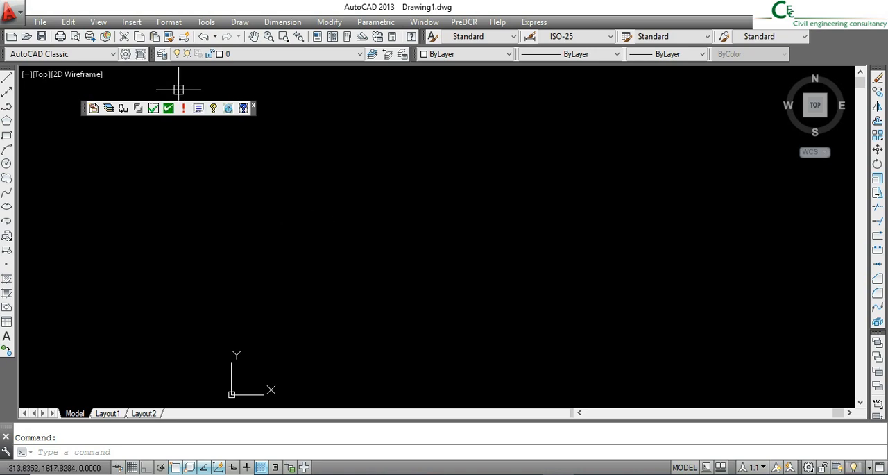
# - Open the drawing FOR PREDCR from the Desktop
pyautogui.click(37, 23)
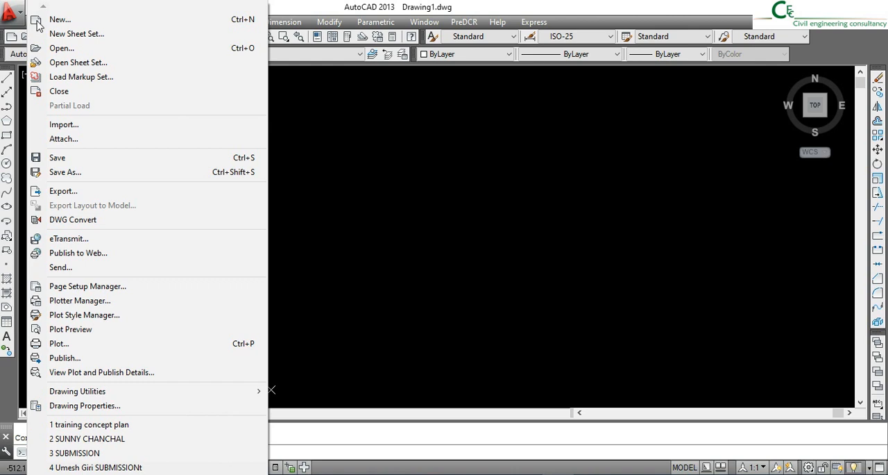
pyautogui.click(61, 48)
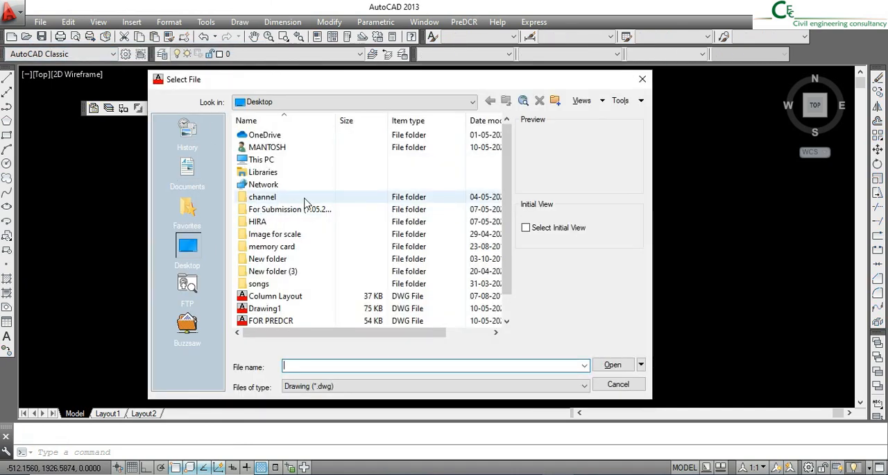
pyautogui.scroll(-1, 288, 239)
pyautogui.click(276, 297)
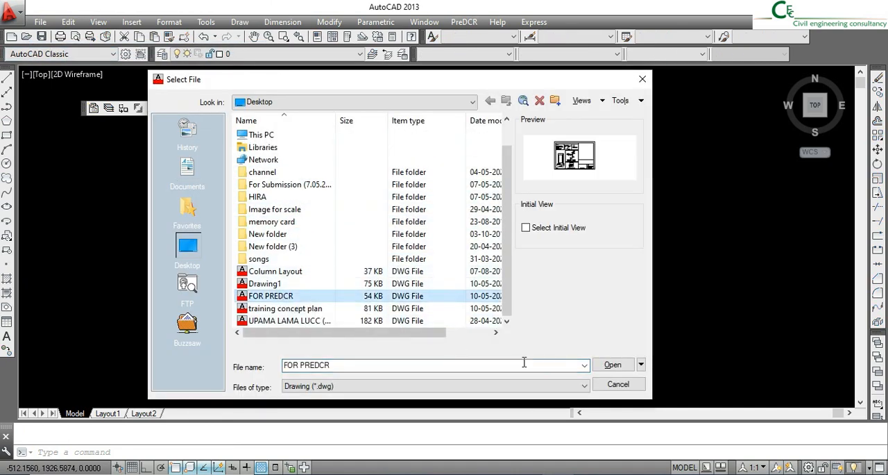
pyautogui.click(614, 366)
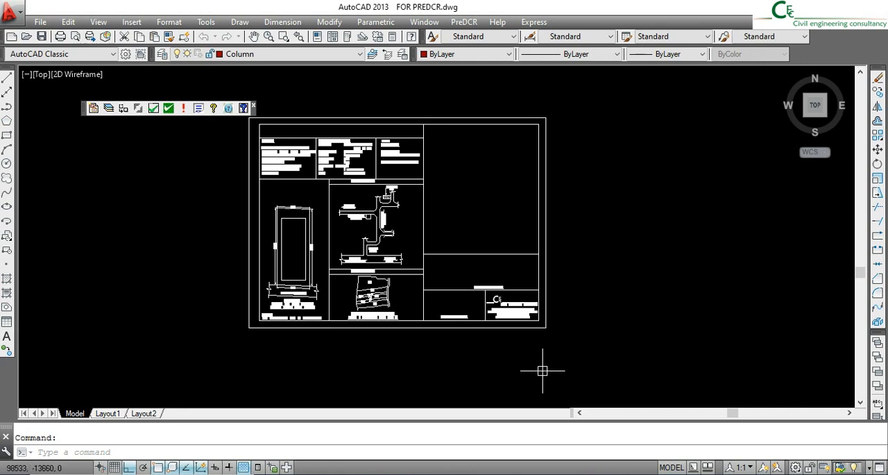
# - Scale the whole drawing sheet by a factor of .001 from the lower-left corner of its outer border
pyautogui.scroll(3, 240, 200)
pyautogui.scroll(5, 284, 268)
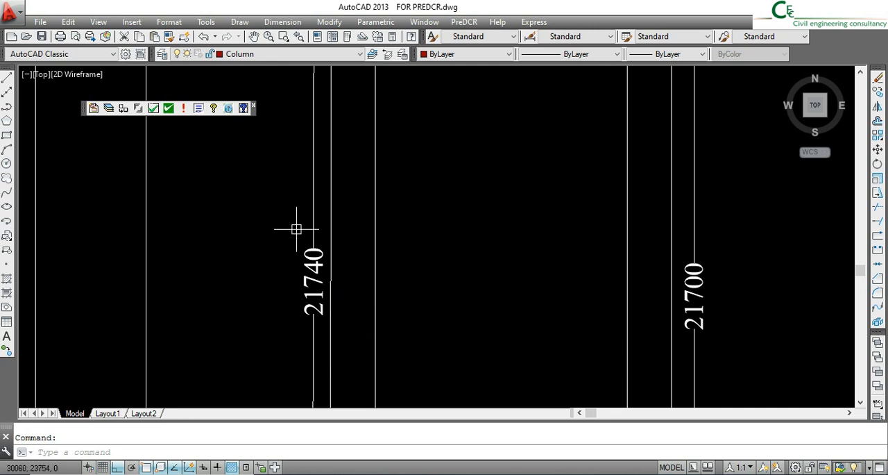
pyautogui.scroll(-3, 535, 264)
pyautogui.scroll(-2, 535, 264)
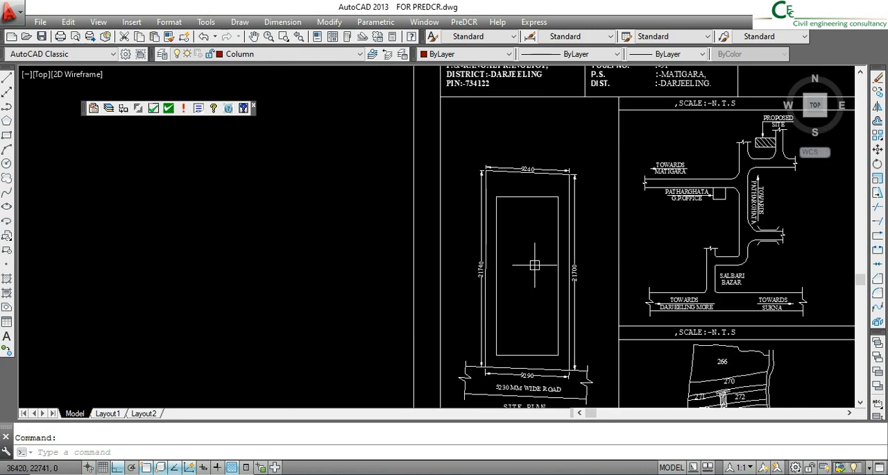
pyautogui.scroll(-2, 536, 276)
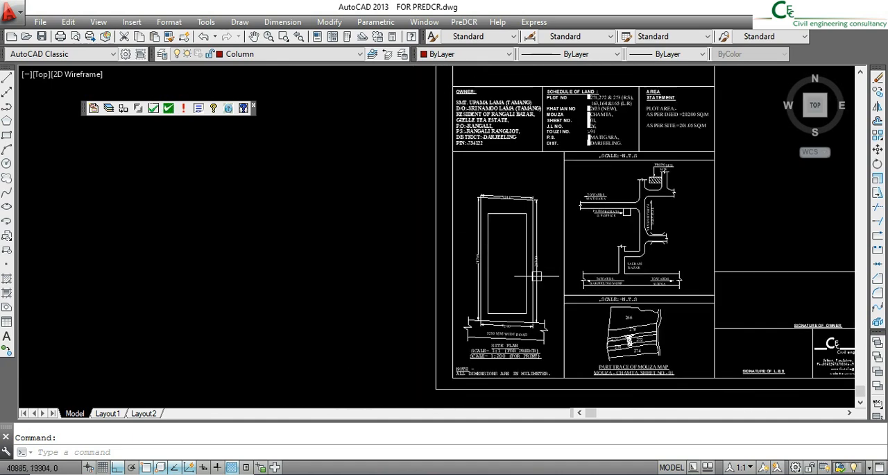
pyautogui.scroll(-4, 473, 296)
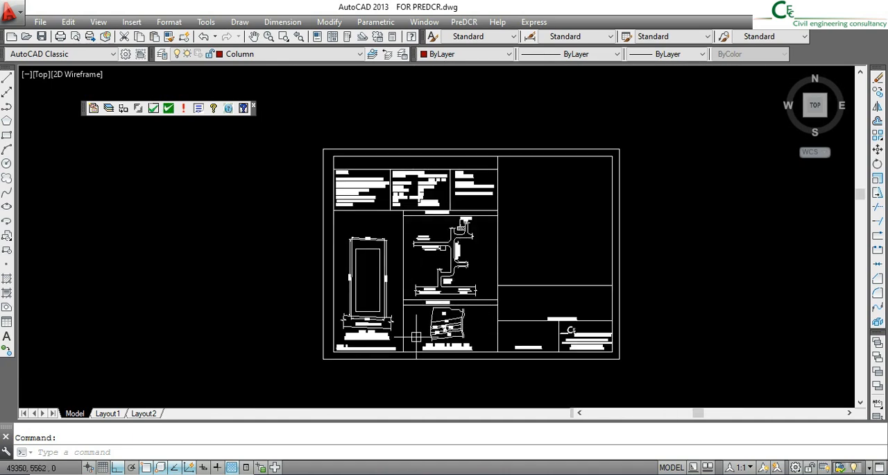
pyautogui.click(682, 389)
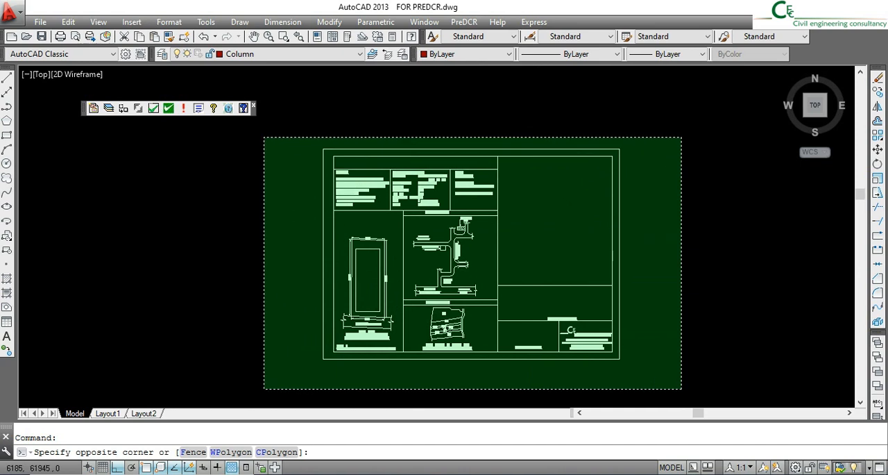
pyautogui.click(264, 137)
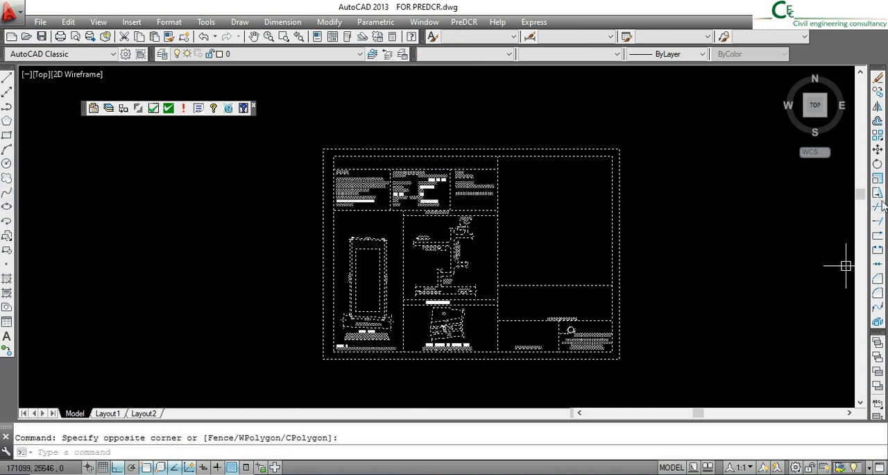
pyautogui.click(878, 179)
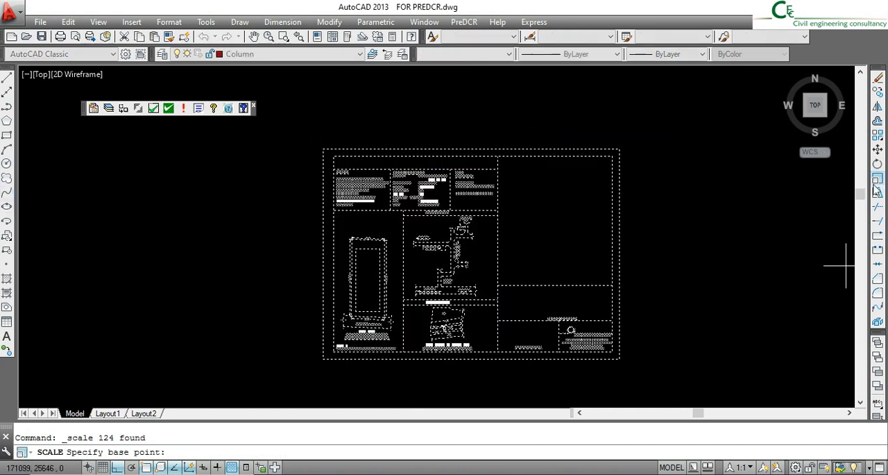
pyautogui.click(323, 359)
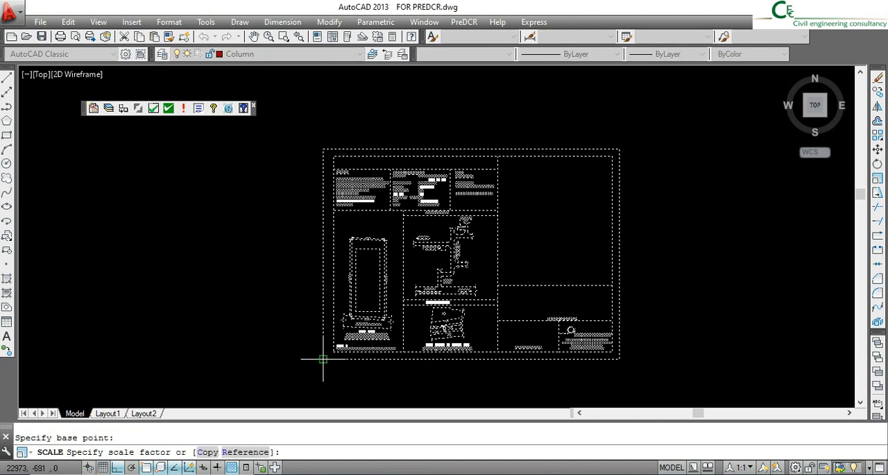
pyautogui.write('.001')
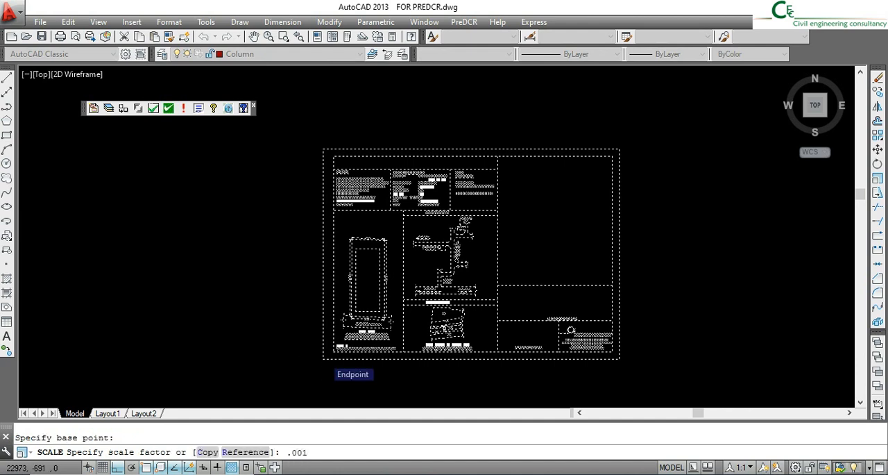
pyautogui.press('Return')
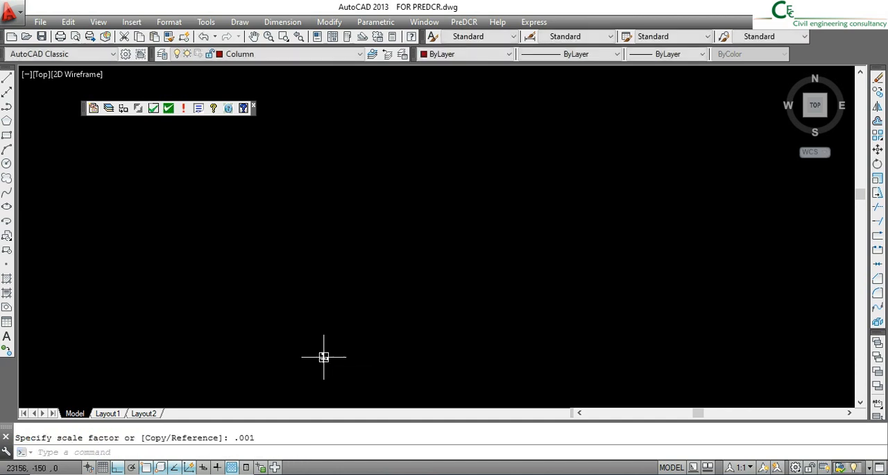
# - Configure the drawing units to a length precision of 0.000 and an insertion scale in meters
pyautogui.scroll(8, 321, 347)
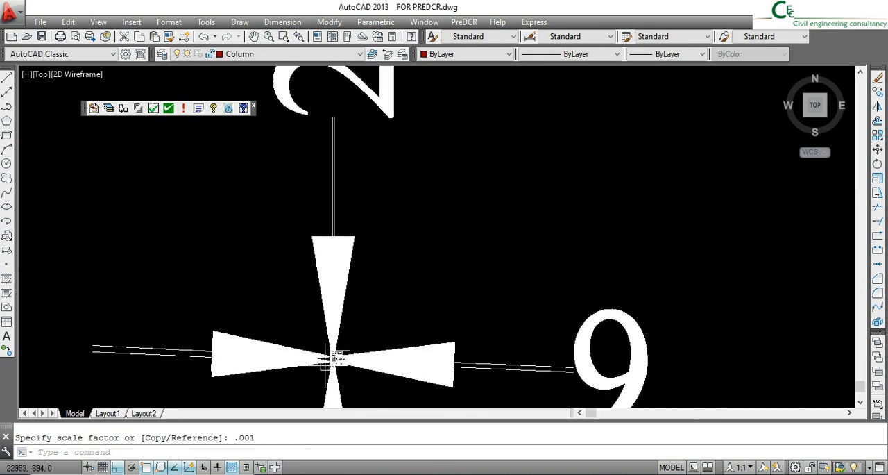
pyautogui.scroll(4, 327, 368)
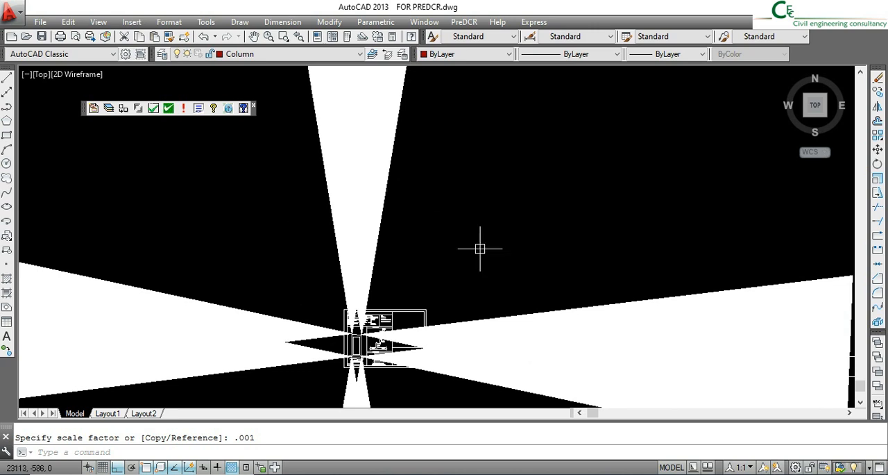
pyautogui.scroll(-4, 423, 298)
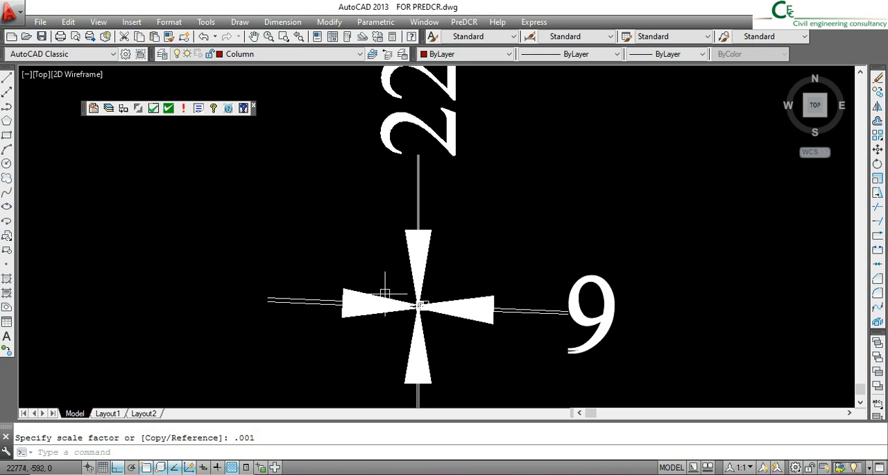
pyautogui.click(168, 22)
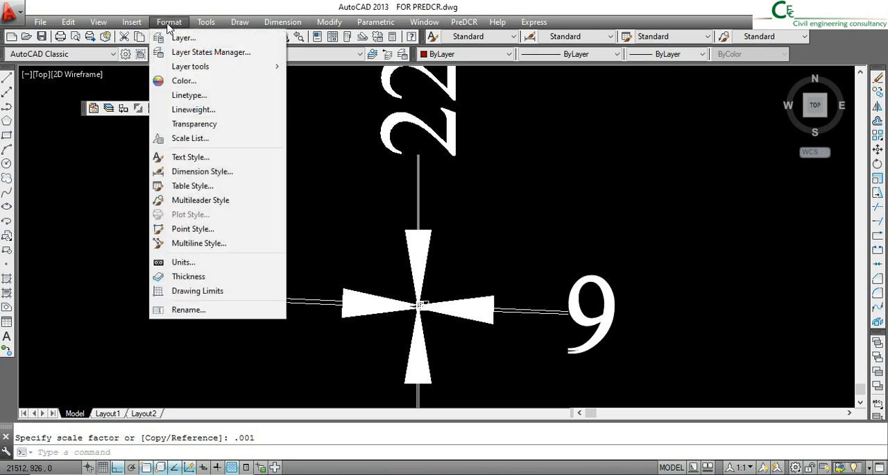
pyautogui.click(191, 262)
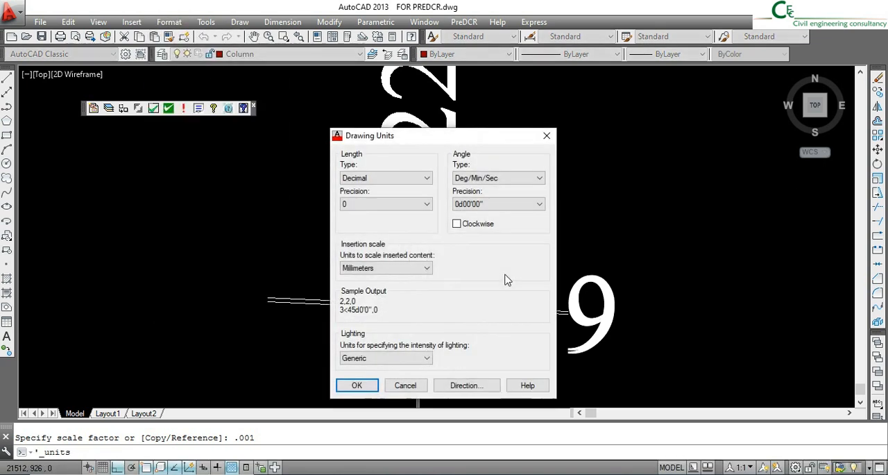
pyautogui.click(368, 204)
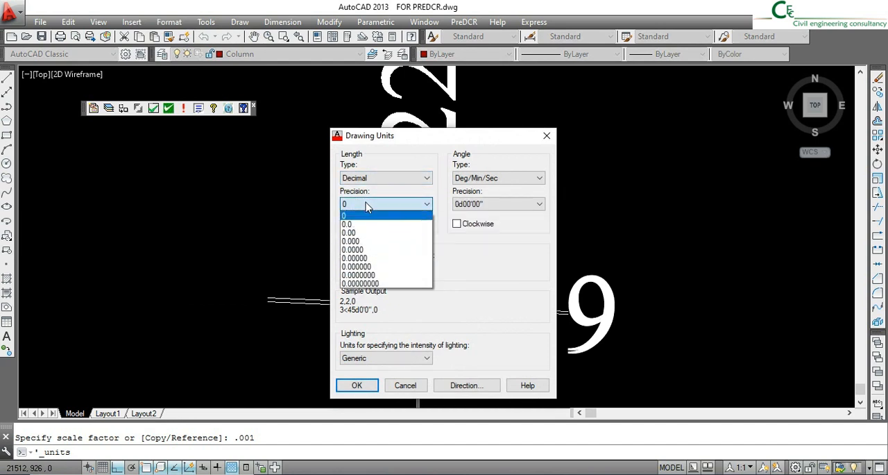
pyautogui.click(368, 242)
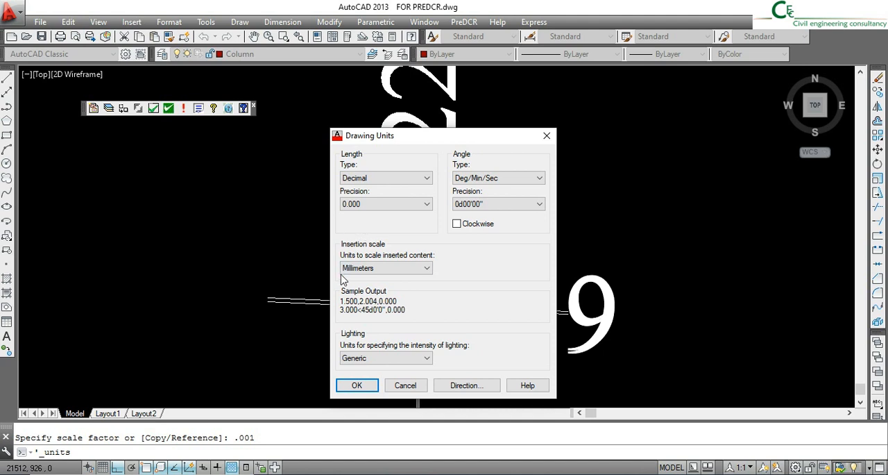
pyautogui.click(359, 268)
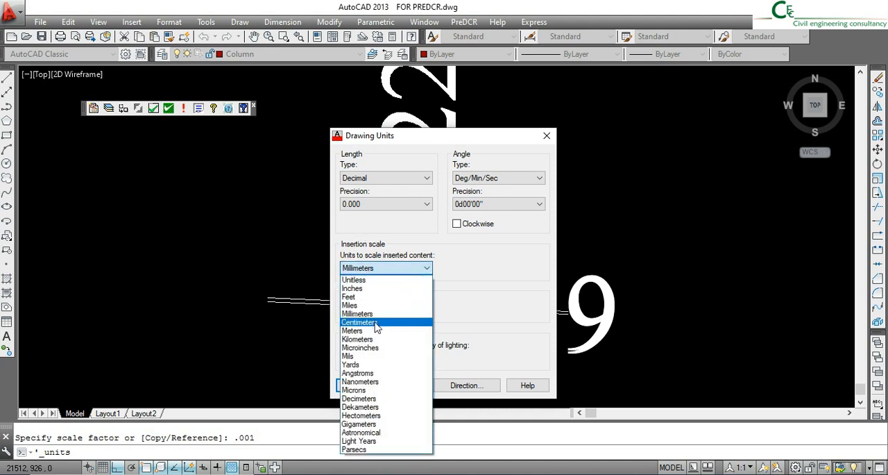
pyautogui.click(373, 332)
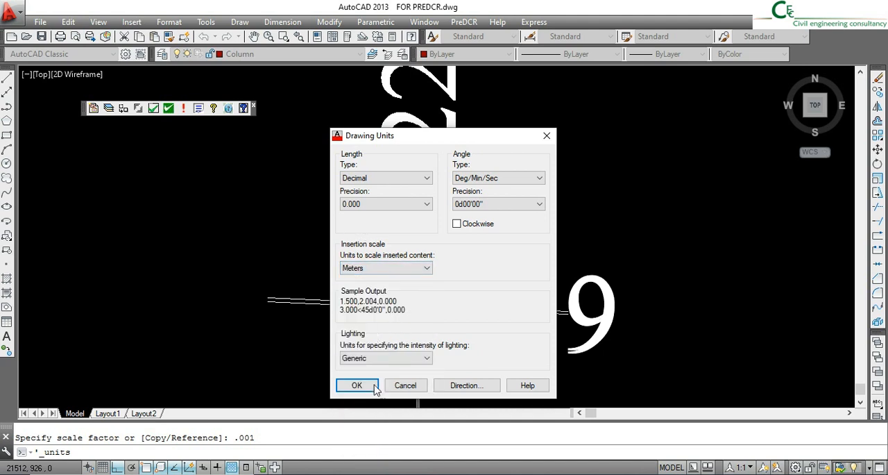
pyautogui.click(356, 385)
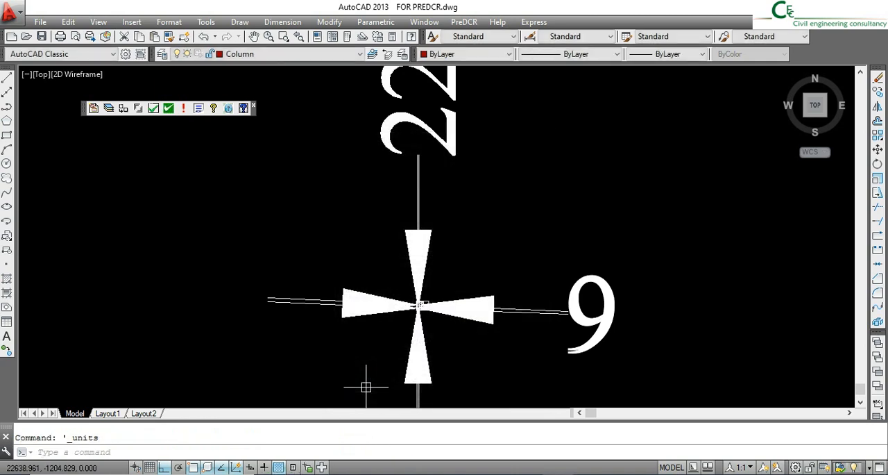
# - Modify the Standard dimension style to give linear dimensions a primary unit precision of 0.000
pyautogui.click(166, 22)
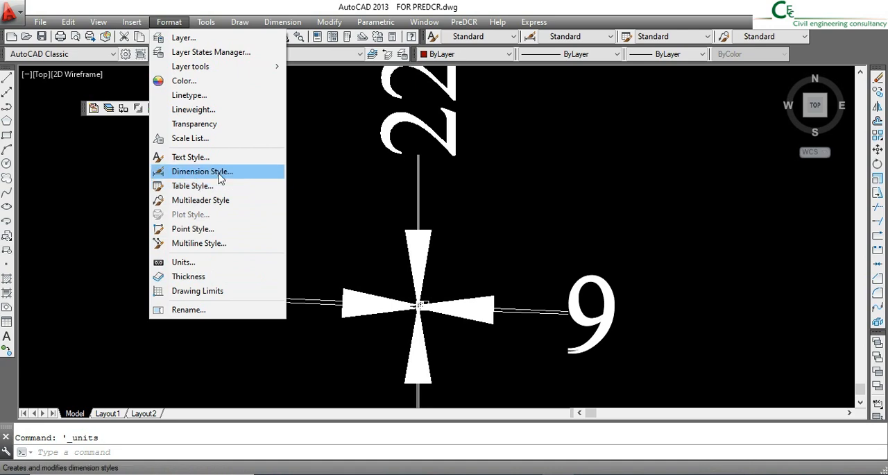
pyautogui.click(243, 173)
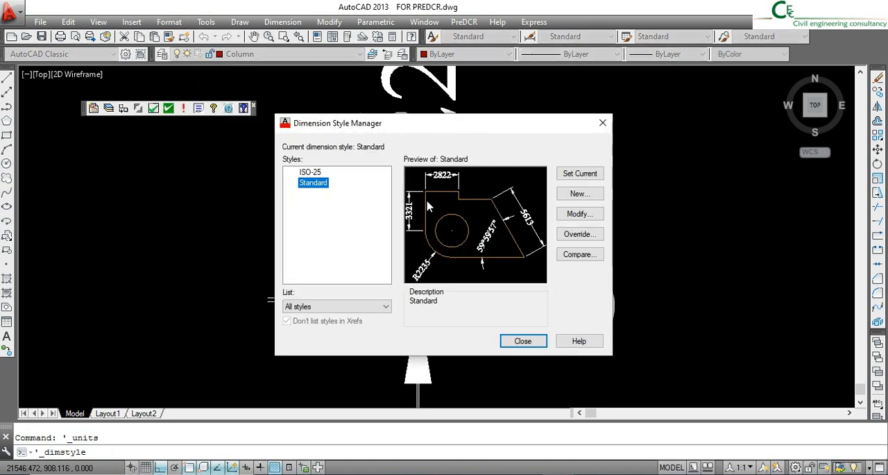
pyautogui.click(589, 217)
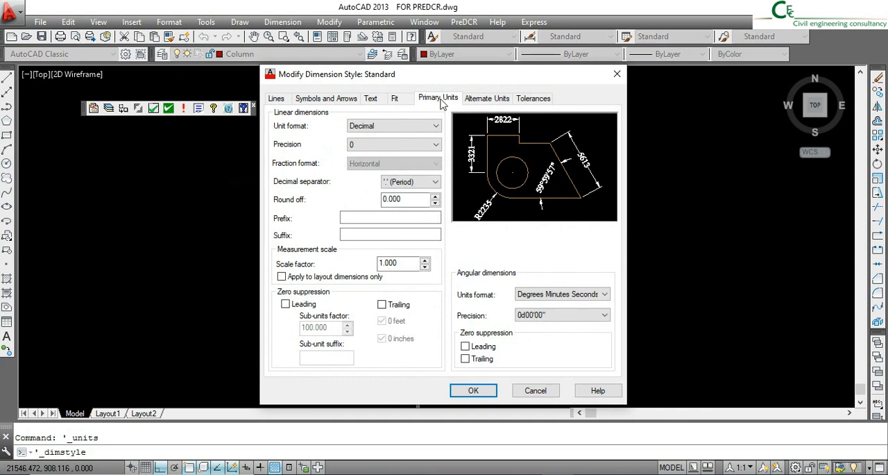
pyautogui.click(386, 146)
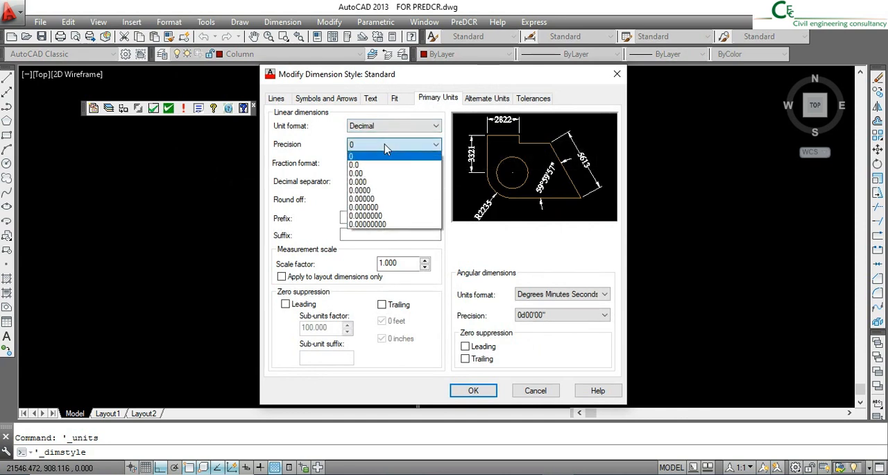
pyautogui.click(382, 181)
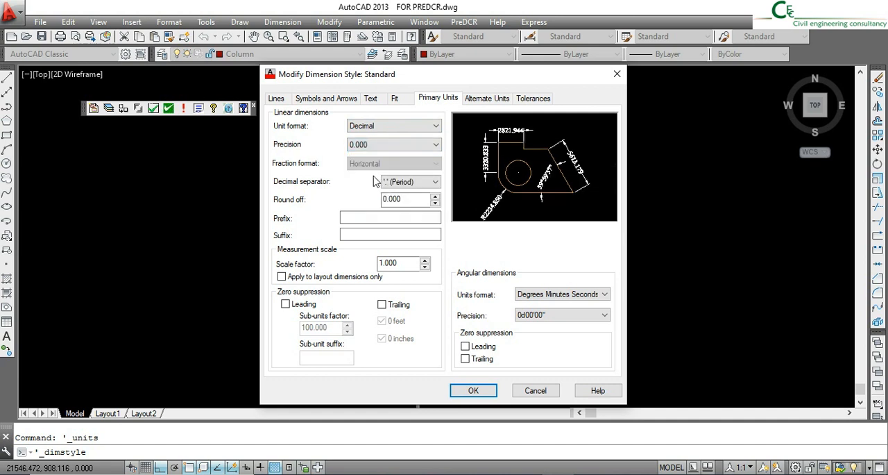
# - Set the Standard dimension style's text height and arrow size both to .5
pyautogui.click(371, 99)
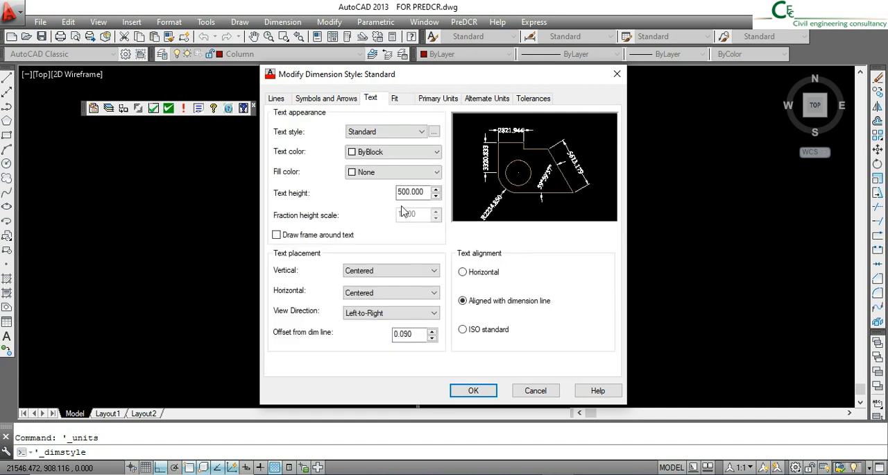
pyautogui.doubleClick(400, 193)
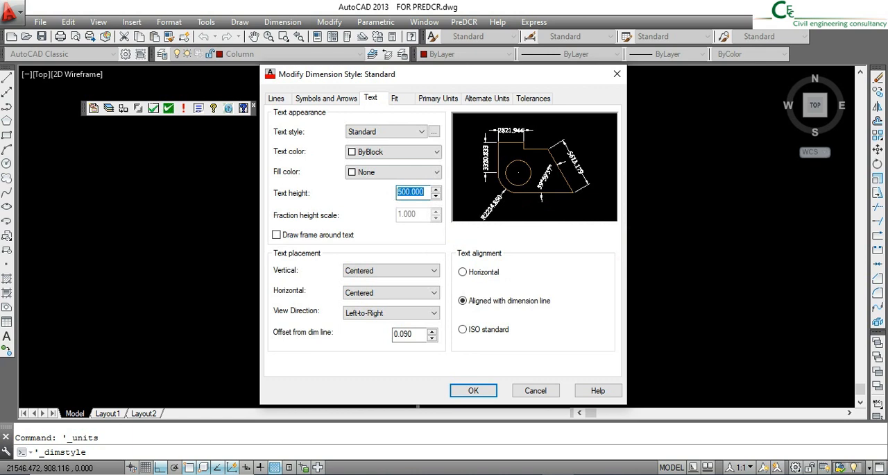
pyautogui.write('.5')
pyautogui.click(337, 98)
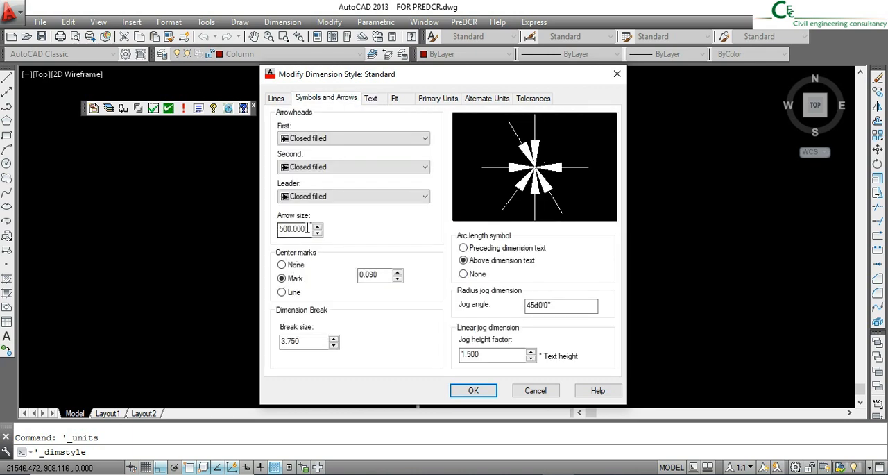
pyautogui.doubleClick(292, 229)
pyautogui.write('.5')
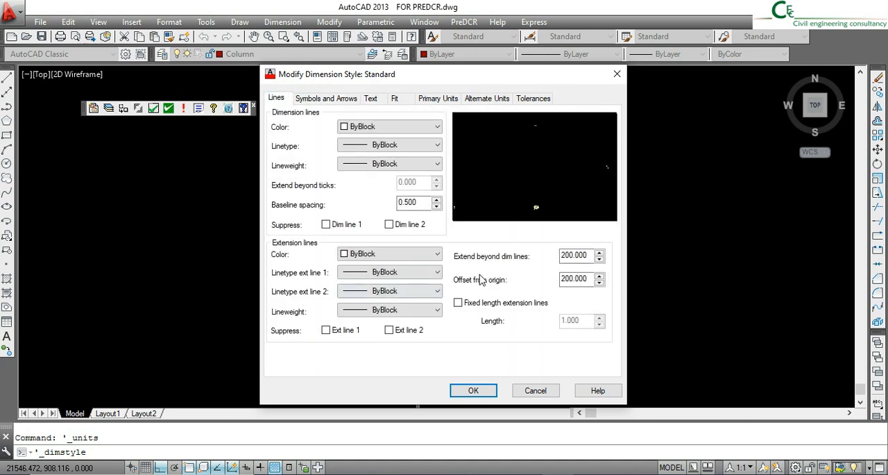
# - Set the extension lines to extend 0.2 beyond dimension lines with a 0.2 offset from origin, and save the dimension style
pyautogui.click(591, 256)
pyautogui.moveTo(590, 255); pyautogui.dragTo(548, 257)
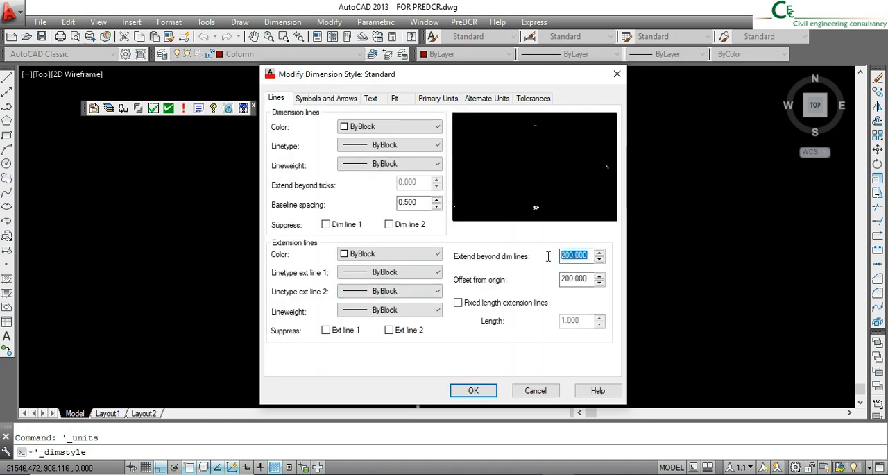
pyautogui.write('0.2')
pyautogui.press('Tab')
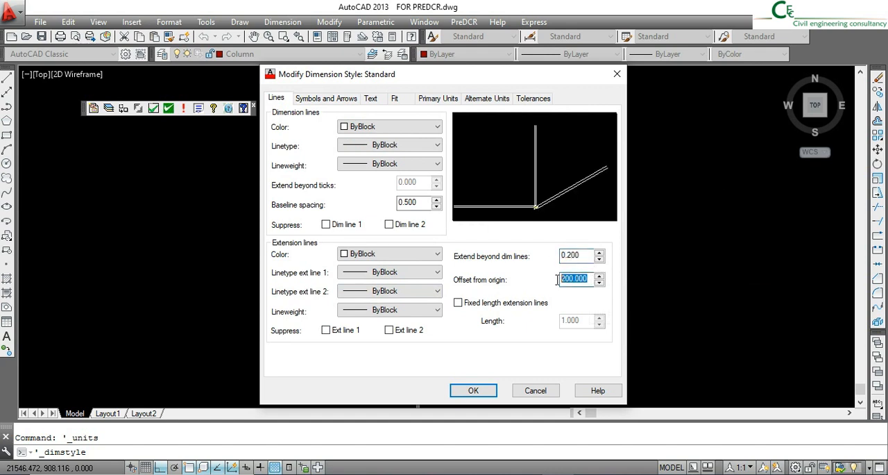
pyautogui.write('0.2')
pyautogui.click(479, 391)
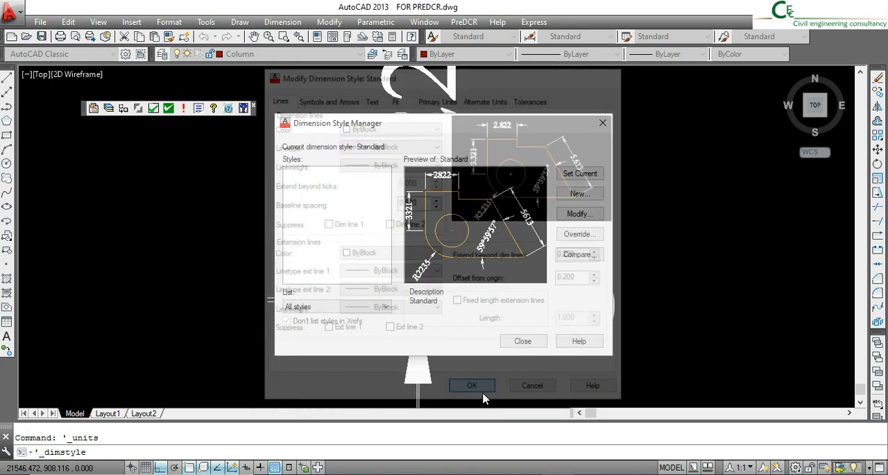
pyautogui.click(529, 341)
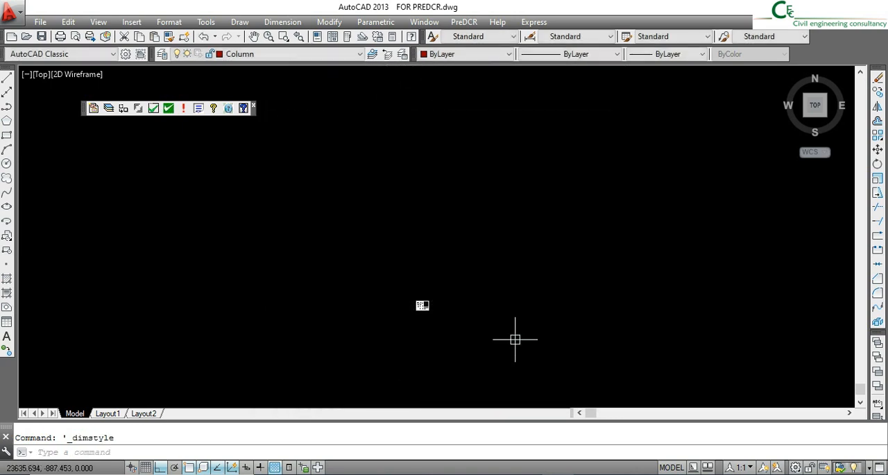
# - Examine the site plan's dimensions and check which layer all objects on the drawing sheet belong to
pyautogui.scroll(10, 435, 318)
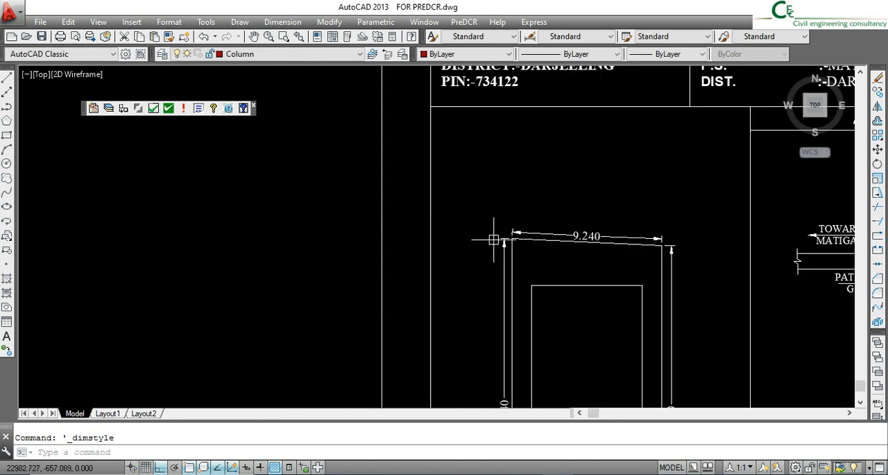
pyautogui.scroll(-4, 514, 230)
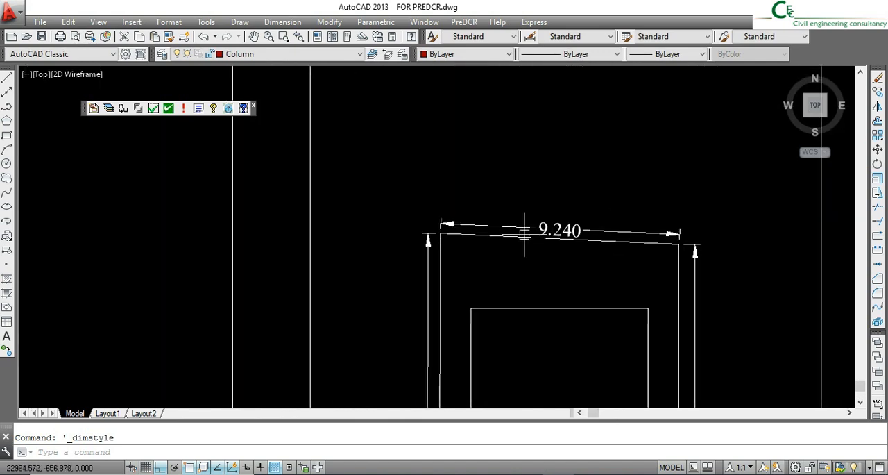
pyautogui.moveTo(621, 248); pyautogui.dragTo(552, 209, button='middle')
pyautogui.scroll(-3, 462, 209)
pyautogui.scroll(-4, 455, 217)
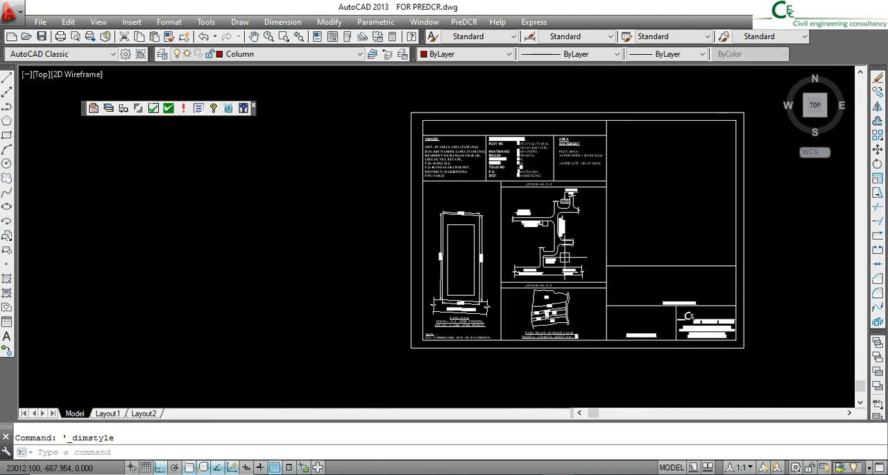
pyautogui.moveTo(565, 251); pyautogui.dragTo(463, 258, button='middle')
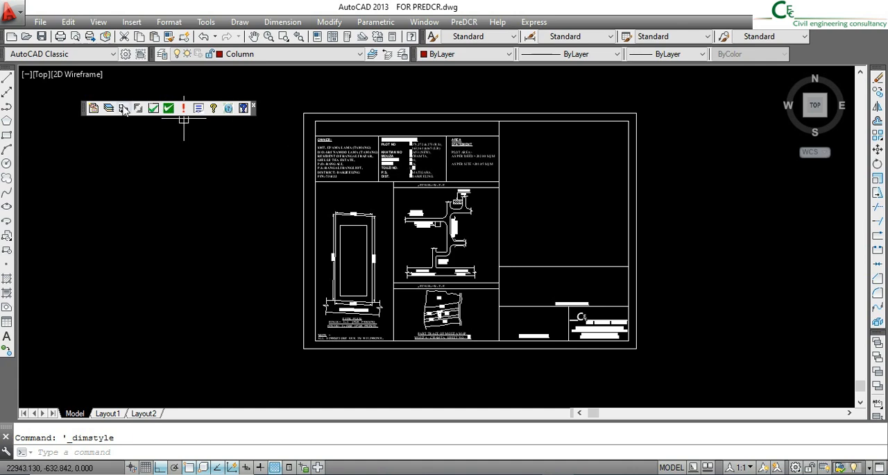
pyautogui.click(717, 379)
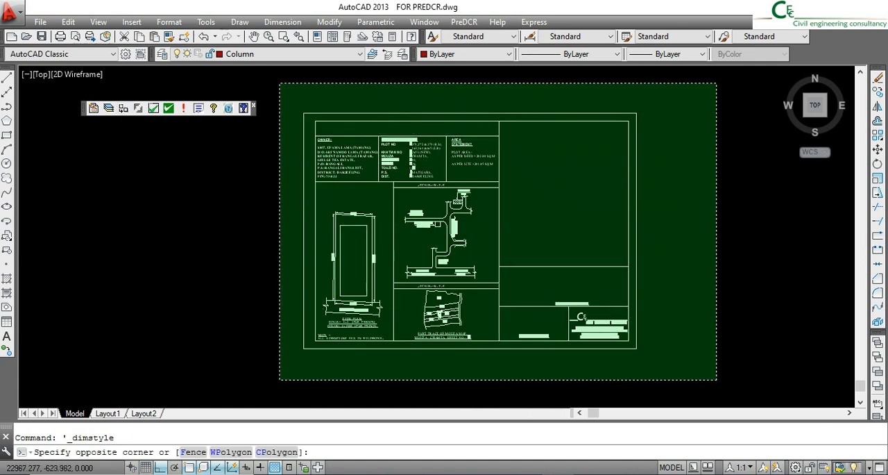
pyautogui.click(280, 82)
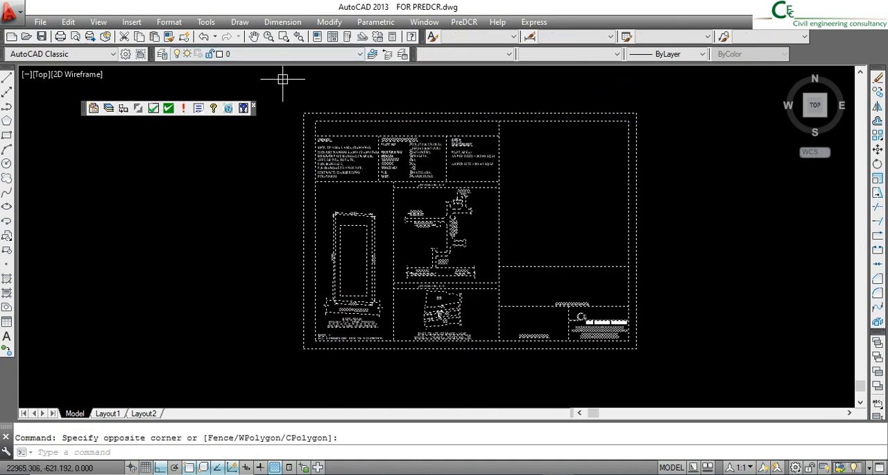
pyautogui.click(274, 54)
pyautogui.click(271, 54)
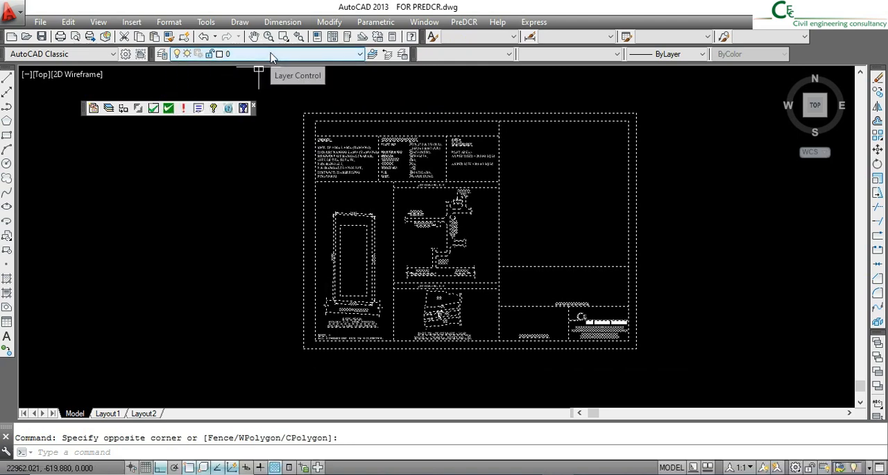
pyautogui.press('Escape')
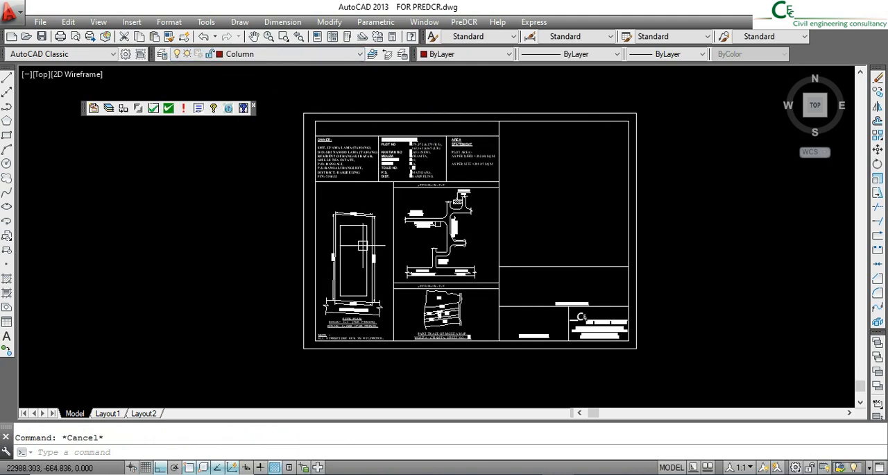
# - Open the PreDCR project information, keep SILIGURI JALPAIGURI DEVELOPMENT AUTHORITY as the authority and set the project type to LUCC
pyautogui.click(93, 110)
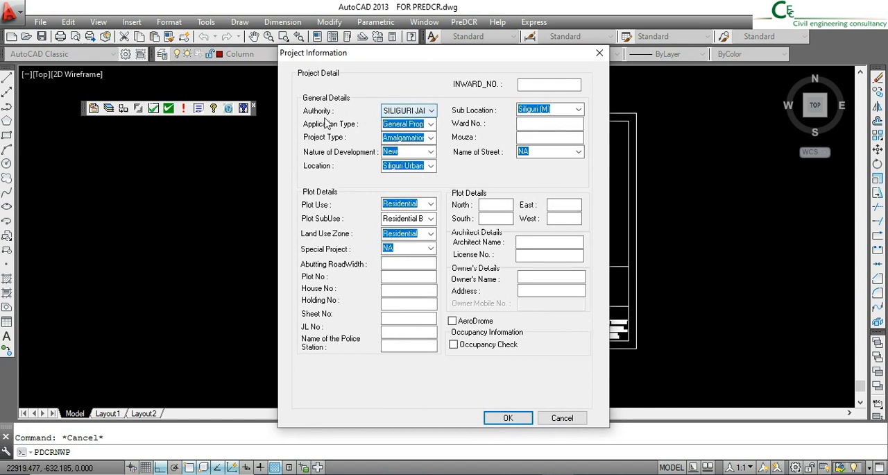
pyautogui.click(430, 112)
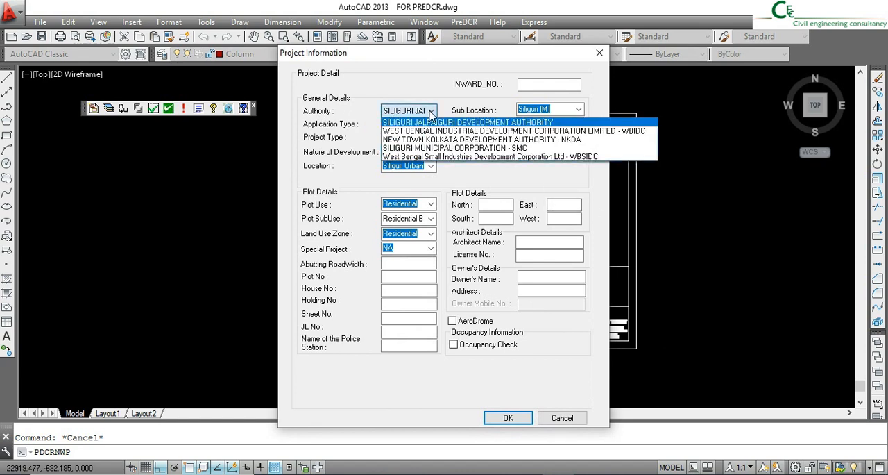
pyautogui.click(430, 114)
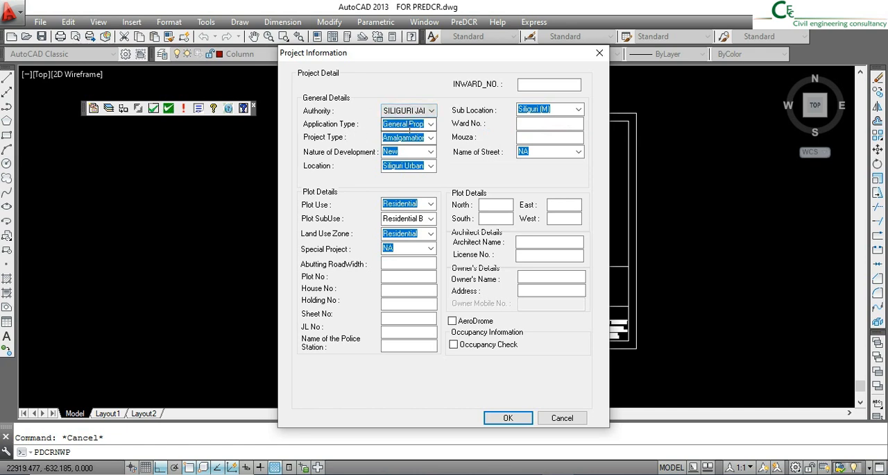
pyautogui.click(431, 125)
pyautogui.click(432, 125)
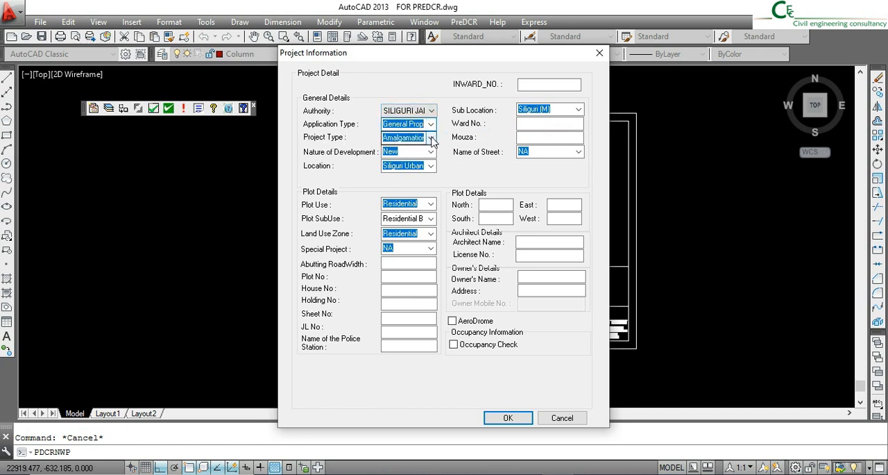
pyautogui.click(431, 138)
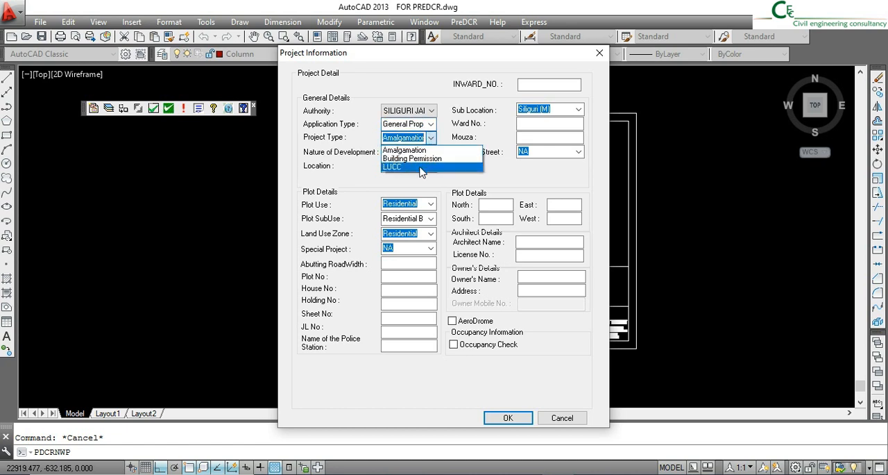
pyautogui.click(420, 169)
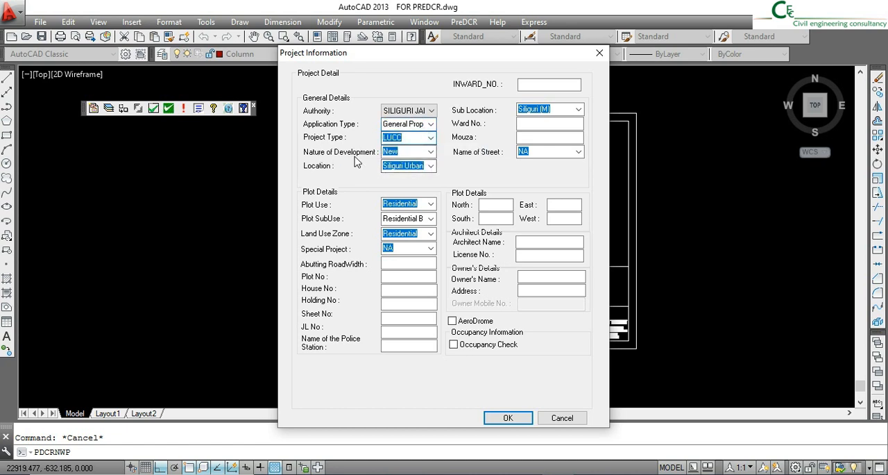
# - Review the nature of development and location options, keeping New and Siliguri Urban Area
pyautogui.click(432, 154)
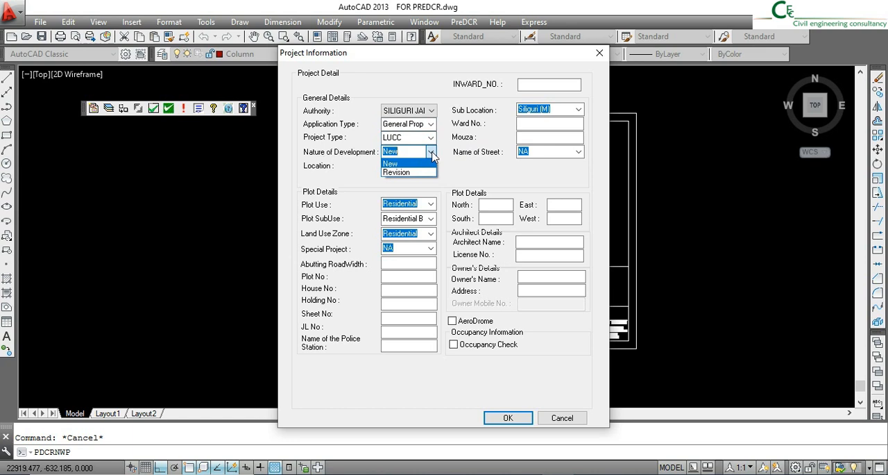
pyautogui.click(432, 154)
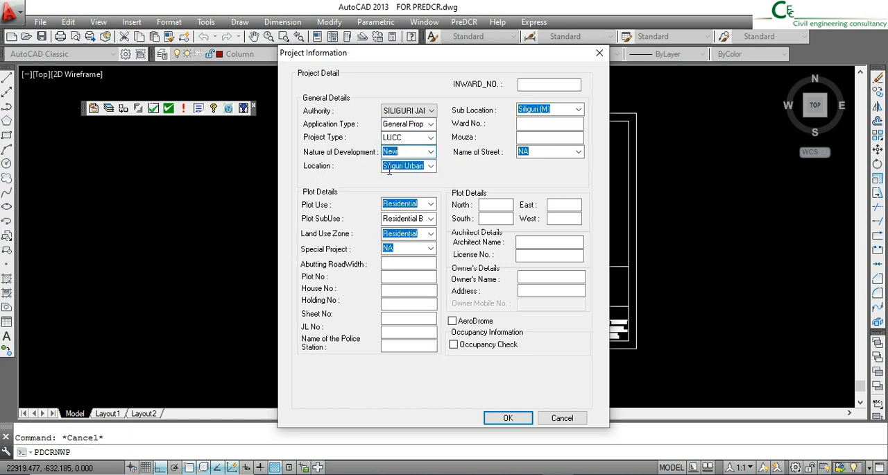
pyautogui.click(431, 166)
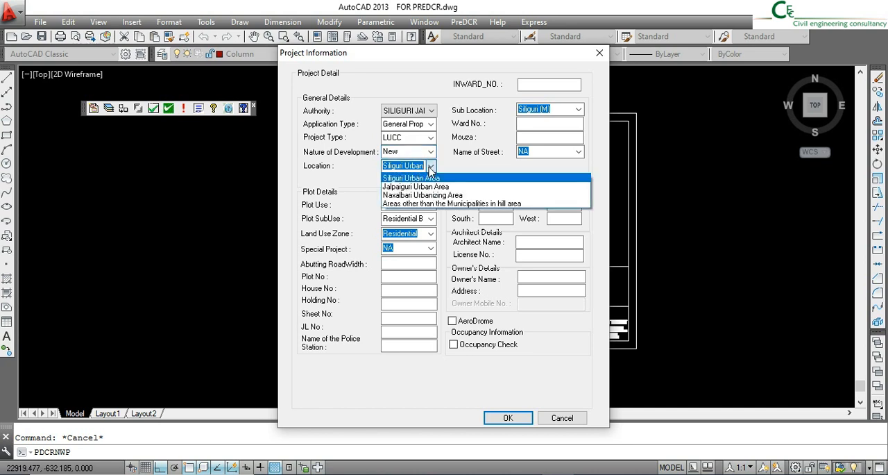
pyautogui.click(430, 169)
pyautogui.click(392, 204)
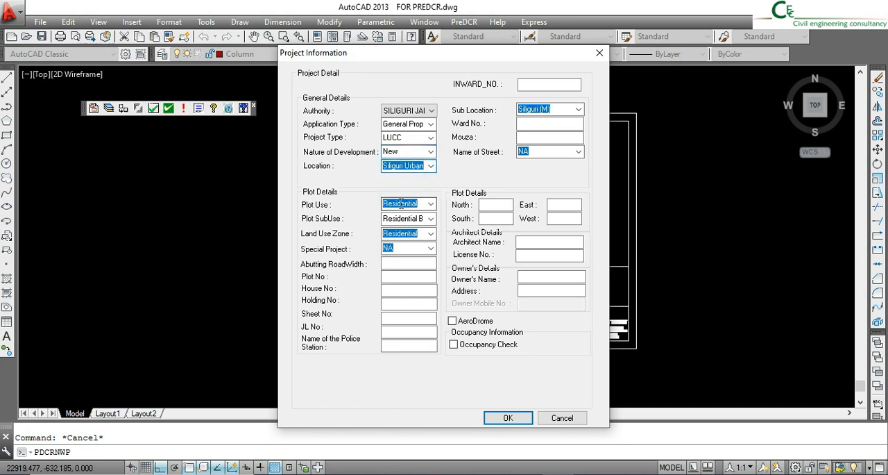
# - Keep Residential as the plot use and choose Residential Bldg as the plot subuse
pyautogui.click(431, 206)
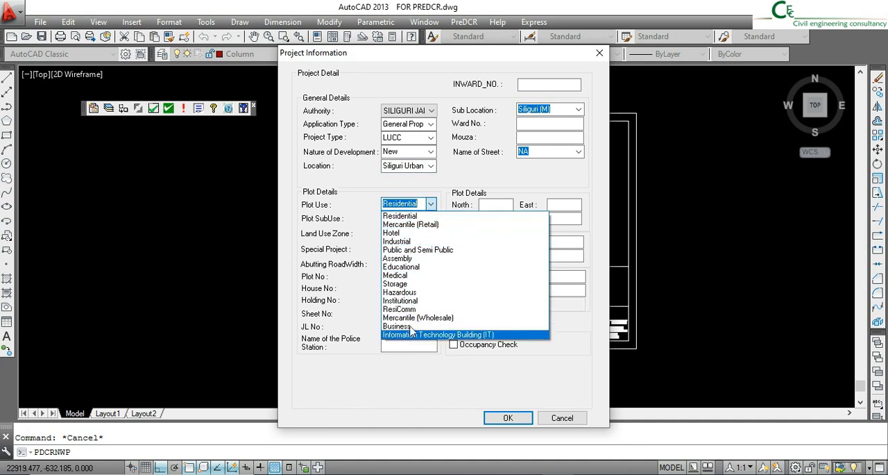
pyautogui.click(433, 204)
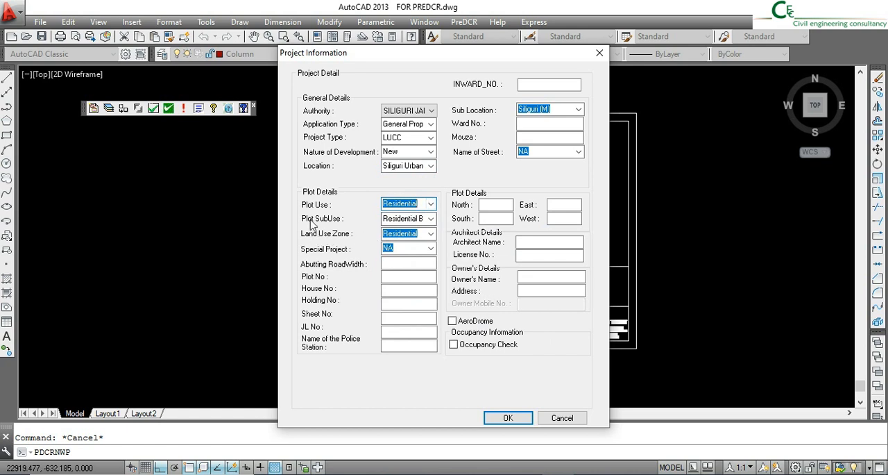
pyautogui.click(431, 218)
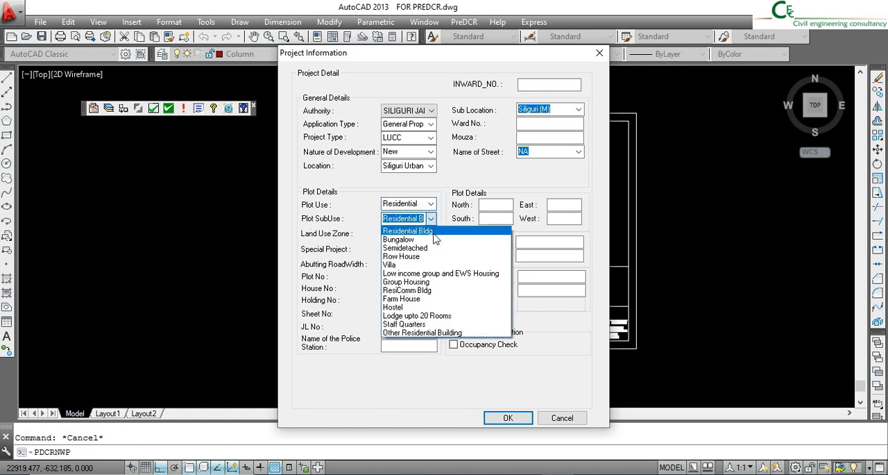
pyautogui.click(439, 232)
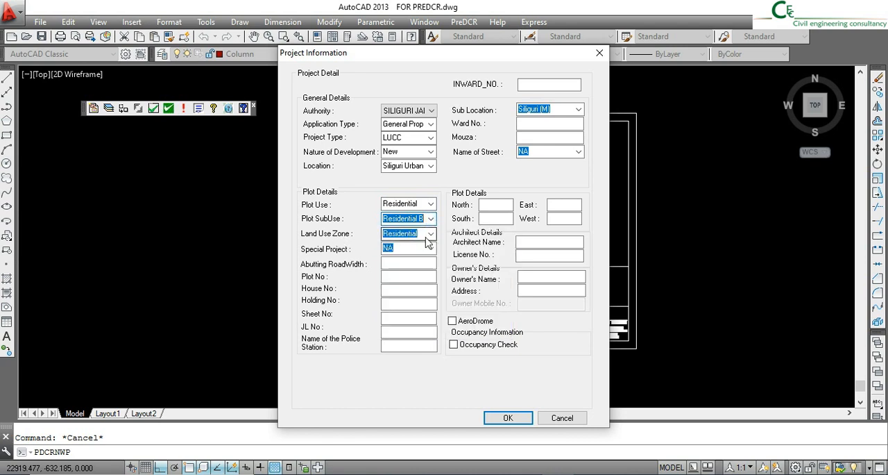
# - Look up the road width on the site plan in TRAINING LUCC.pdf in Adobe Reader and enter 5.23 as the abutting road width
pyautogui.click(392, 263)
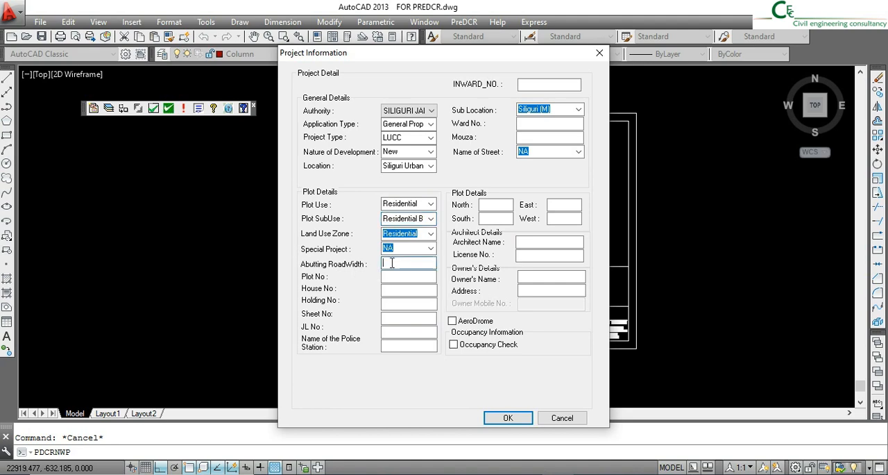
pyautogui.moveTo(386, 52); pyautogui.dragTo(621, 36)
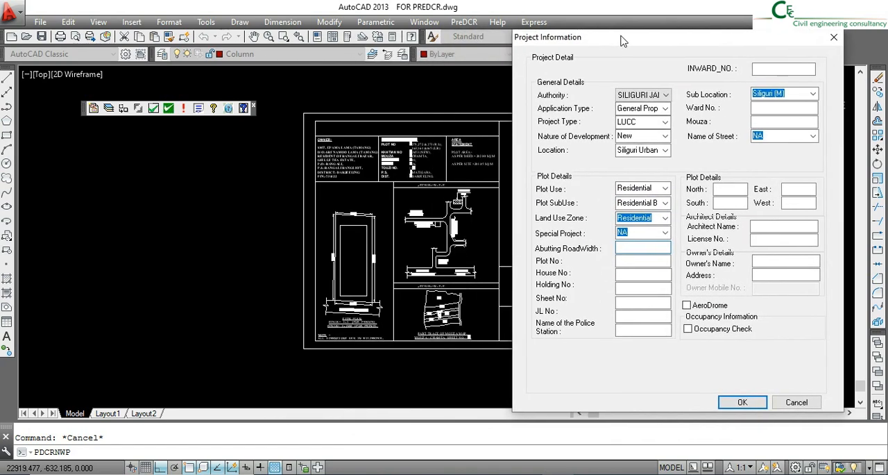
pyautogui.click(496, 474)
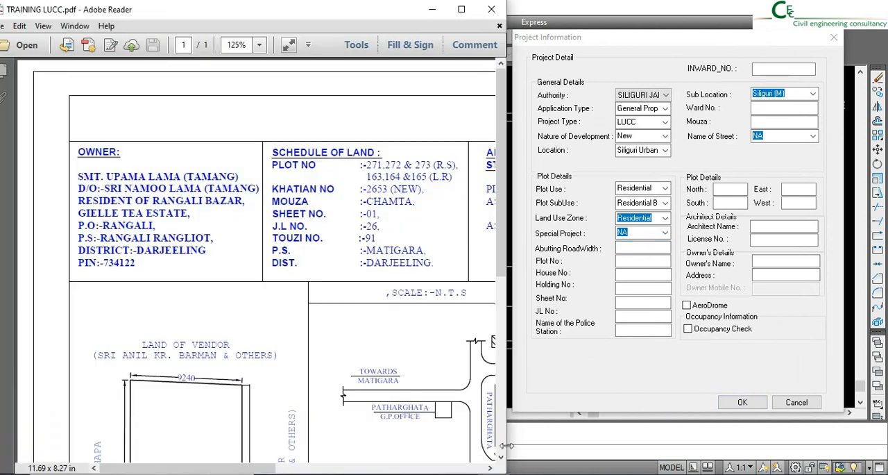
pyautogui.scroll(-10, 240, 244)
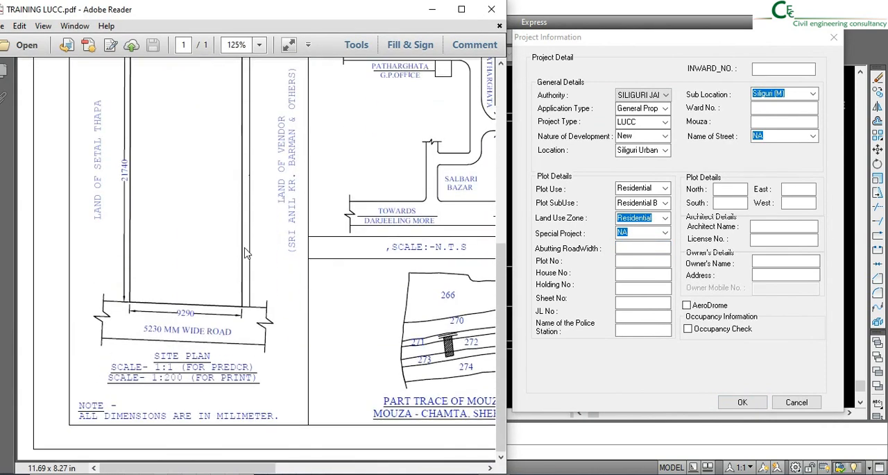
pyautogui.click(637, 249)
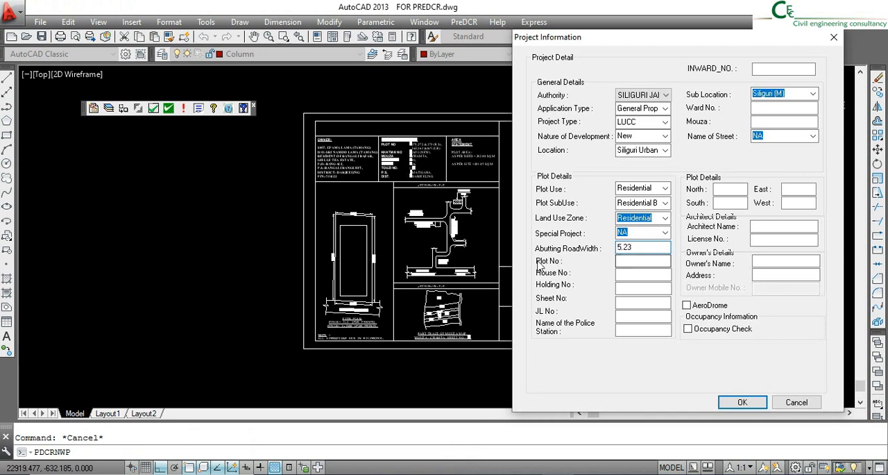
# - Look up the plot numbers in TRAINING LUCC.pdf in Adobe Reader and enter 271,272,273 (RS), as the plot number in PreDCR
pyautogui.hotkey('alt', 'Tab')
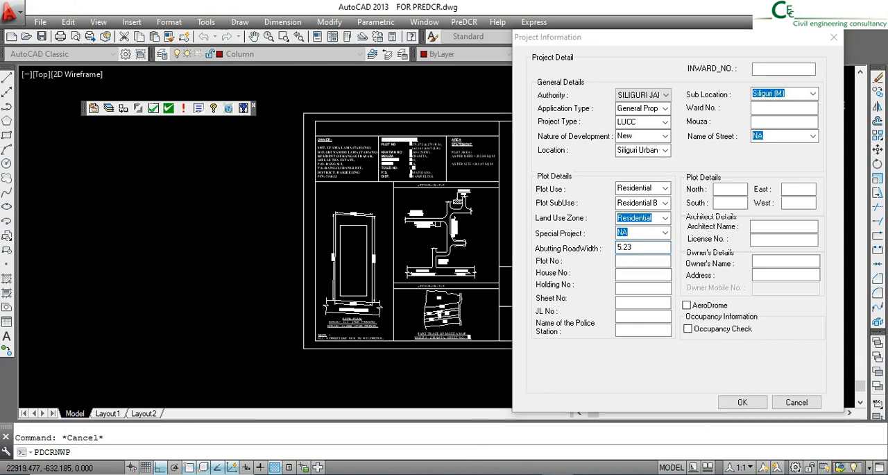
pyautogui.scroll(10, 361, 243)
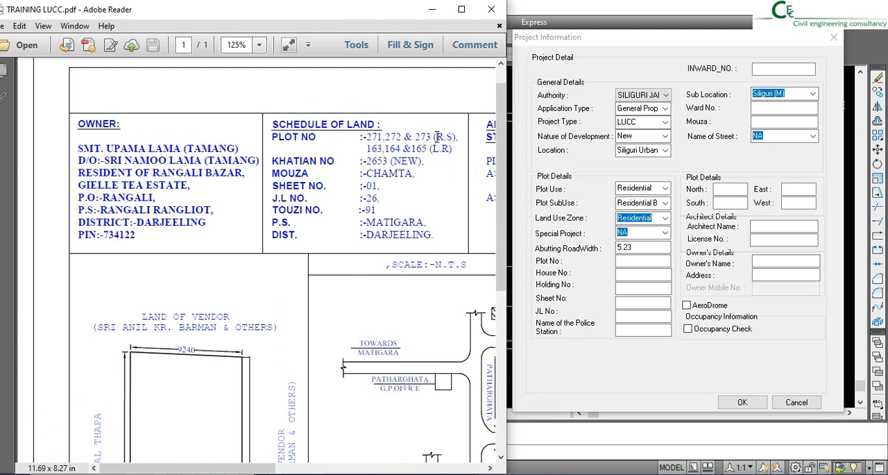
pyautogui.click(639, 260)
pyautogui.write('271,272,273')
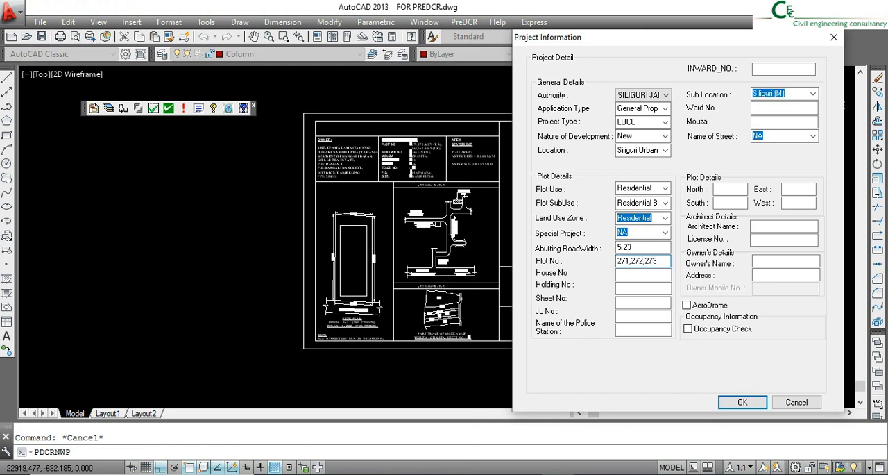
pyautogui.write('(RS),')
# - Look up the L.R. plot numbers in the PDF and append 163,164,165 (LR) to the plot number
pyautogui.hotkey('alt', 'Tab')
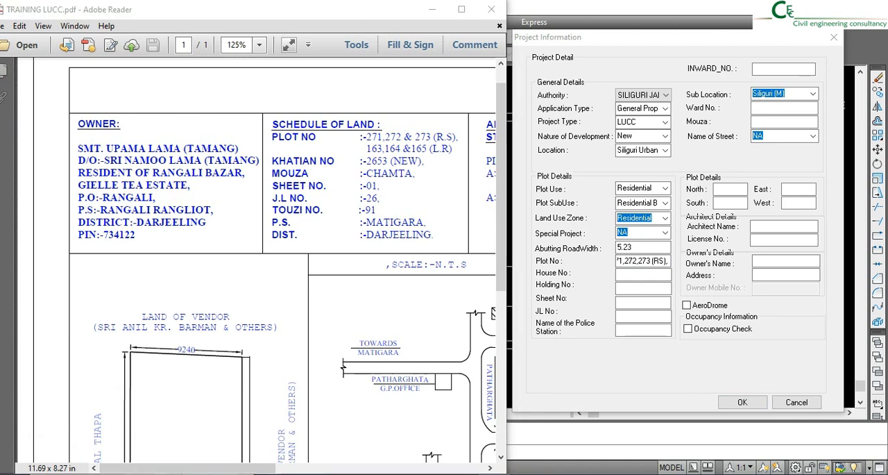
pyautogui.hotkey('alt', 'Tab')
pyautogui.write('1')
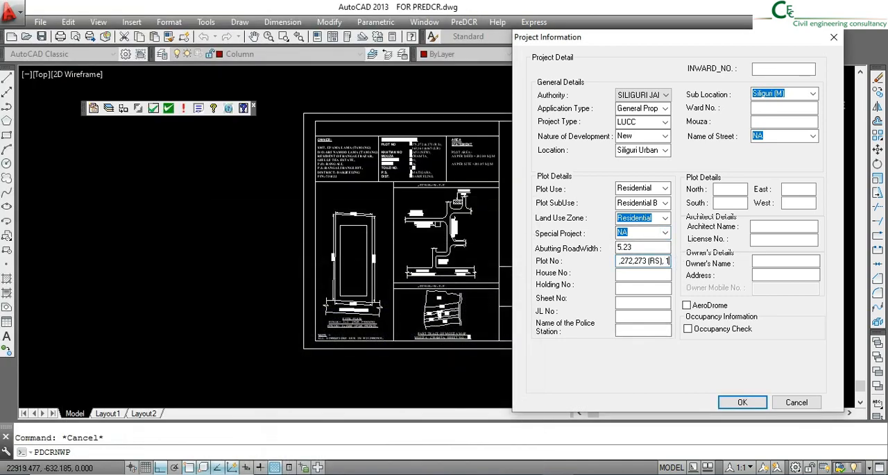
pyautogui.write('63,164,165 (LR)')
# - Enter NA for the house and holding numbers, and 01 as the sheet number from the mouza map in TRAINING LUCC.pdf
pyautogui.click(649, 275)
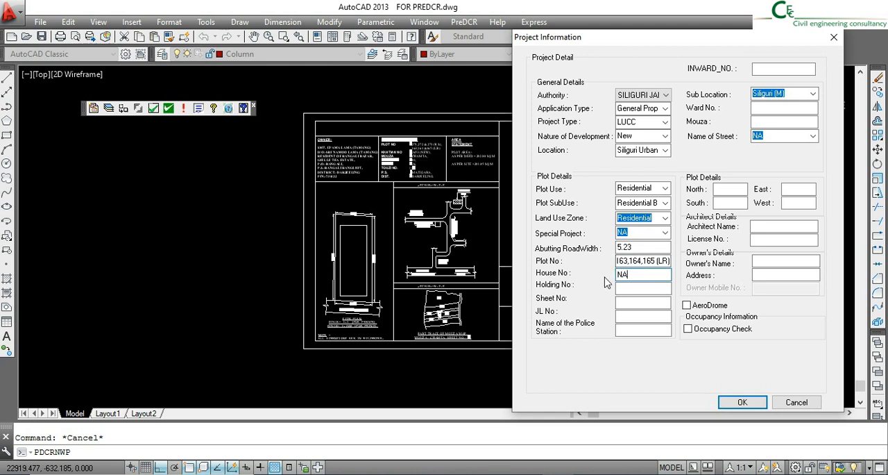
pyautogui.click(635, 289)
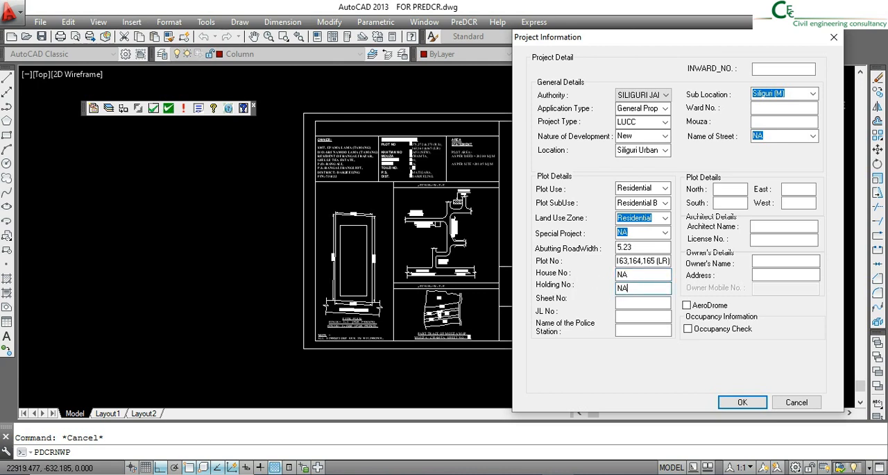
pyautogui.click(622, 302)
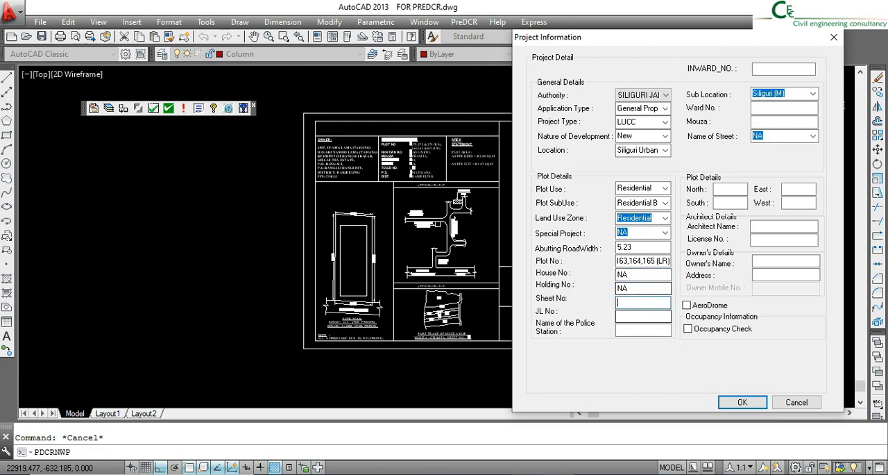
pyautogui.hotkey('alt', 'Tab')
pyautogui.scroll(-5, 370, 359)
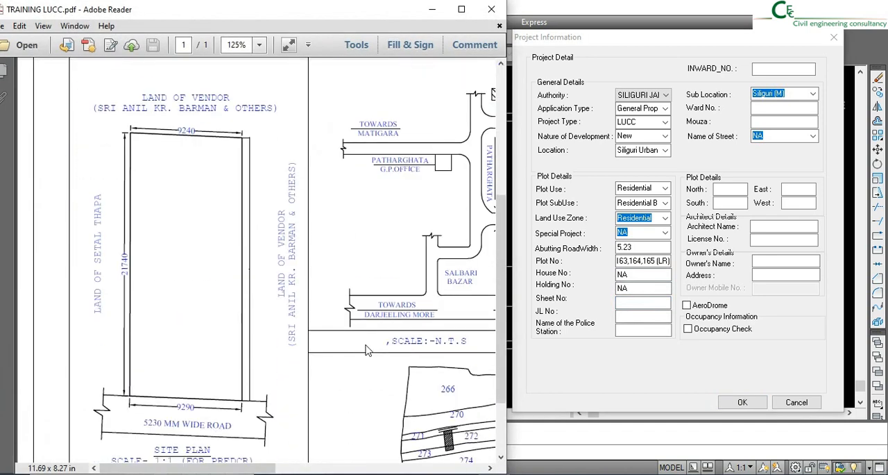
pyautogui.moveTo(245, 467); pyautogui.dragTo(332, 416)
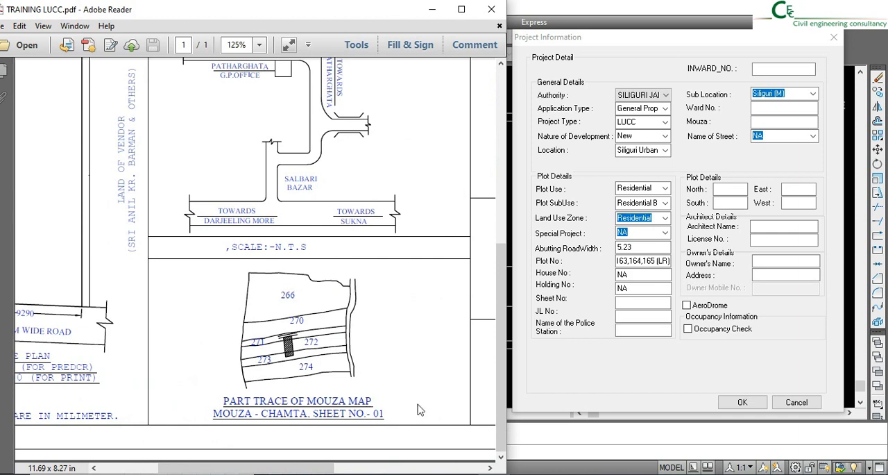
pyautogui.click(625, 304)
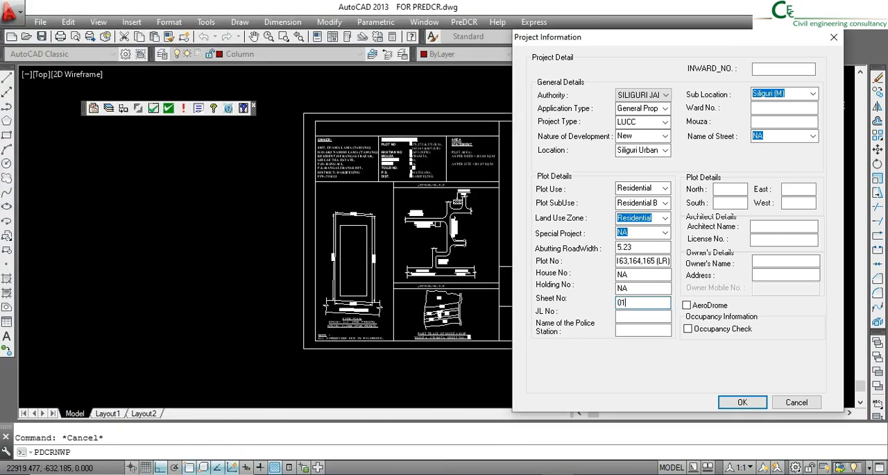
# - Look up the schedule of land in TRAINING LUCC.pdf and enter 26 as the JL number and MATIGARA as the police station
pyautogui.click(628, 315)
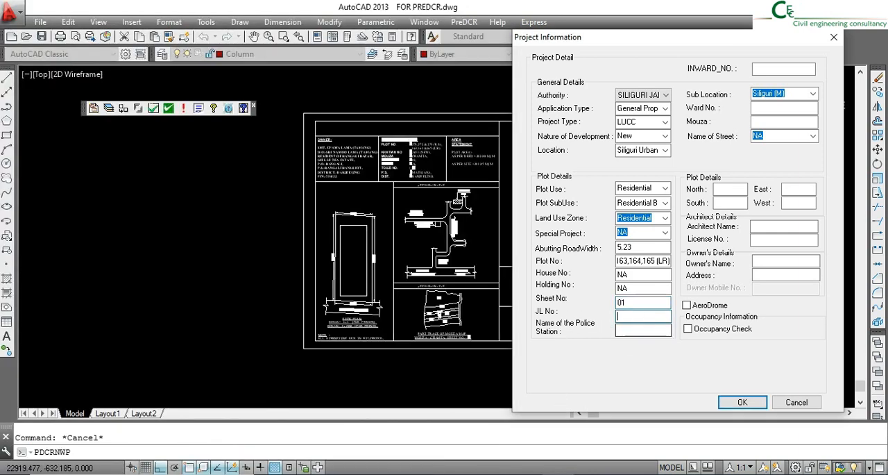
pyautogui.hotkey('alt', 'Tab')
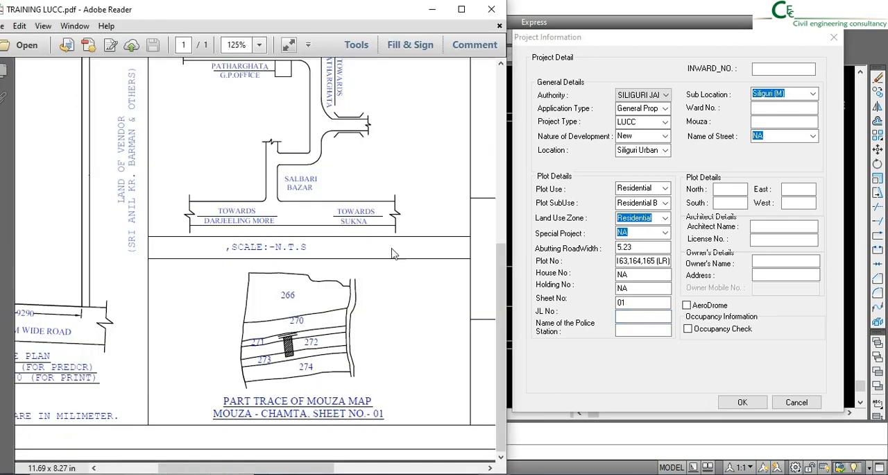
pyautogui.scroll(10, 256, 202)
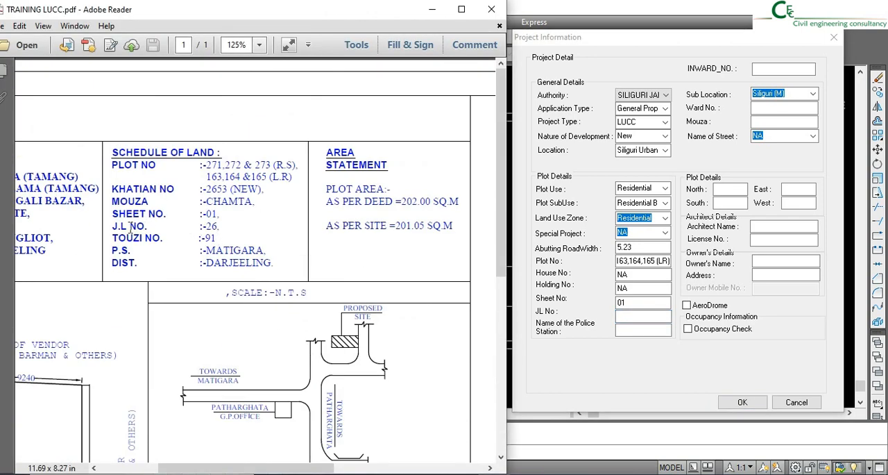
pyautogui.click(633, 316)
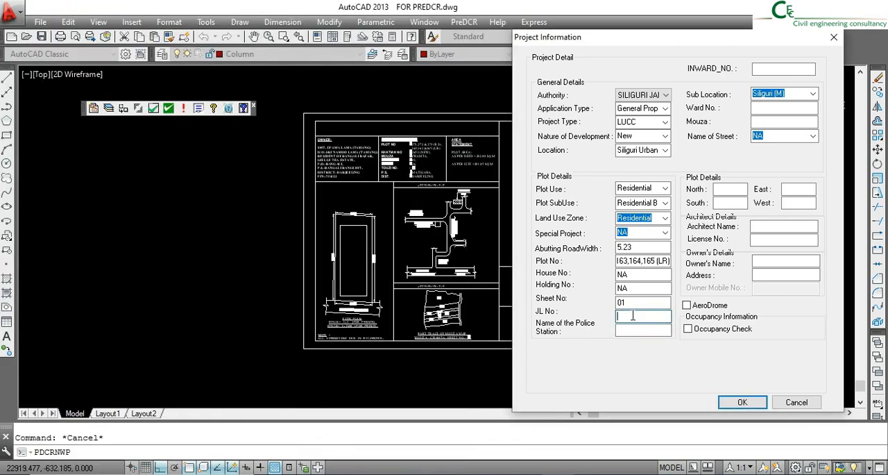
pyautogui.write('26')
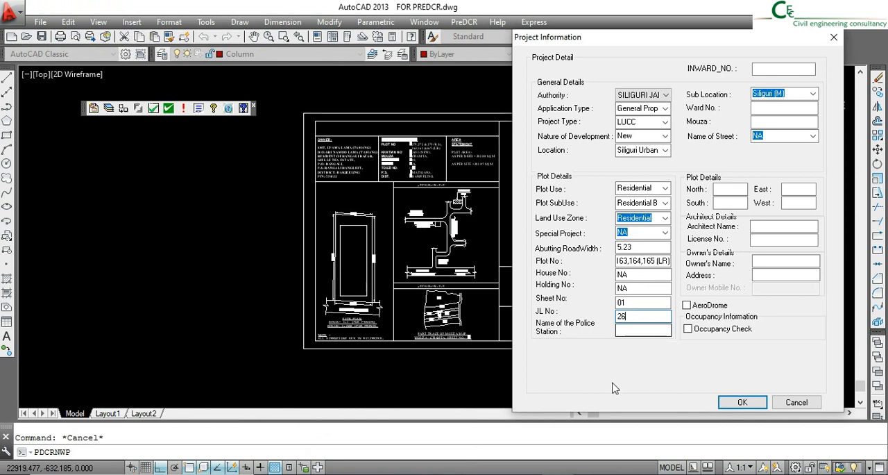
pyautogui.hotkey('alt', 'Tab')
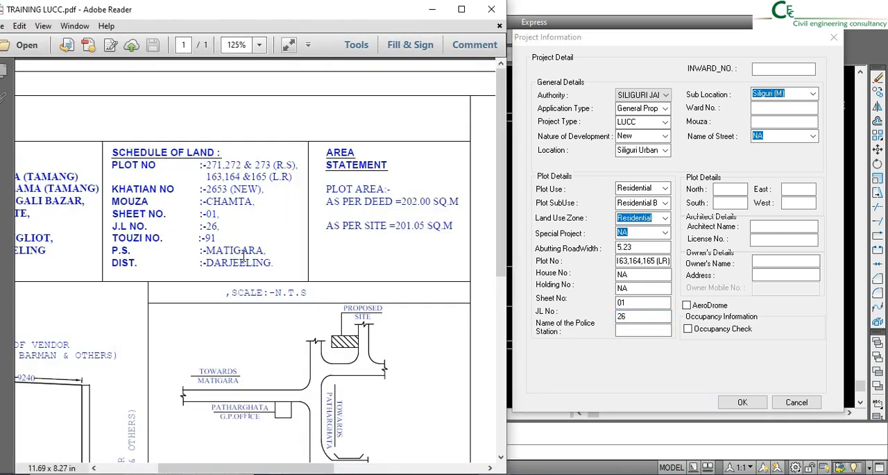
pyautogui.click(624, 329)
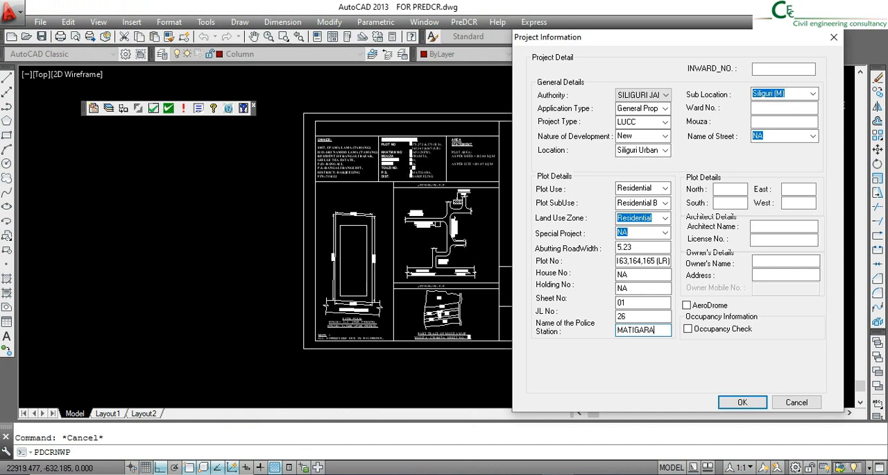
# - Set the ward number to NA and the mouza to CHAMTA, and enter the wide road as the plot's north boundary
pyautogui.click(767, 108)
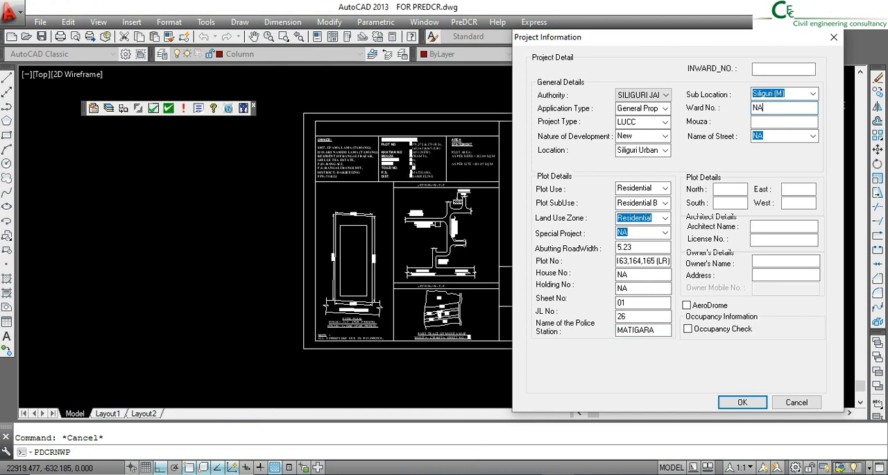
pyautogui.click(767, 121)
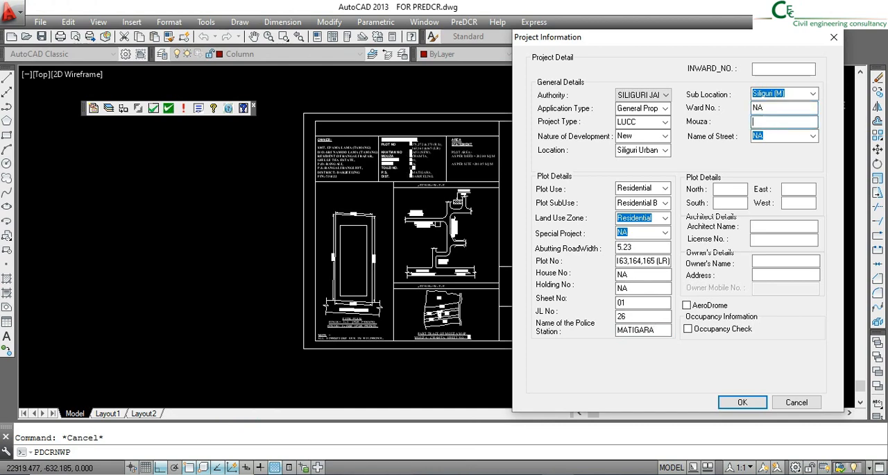
pyautogui.hotkey('alt', 'Tab')
pyautogui.hotkey('alt', 'Tab')
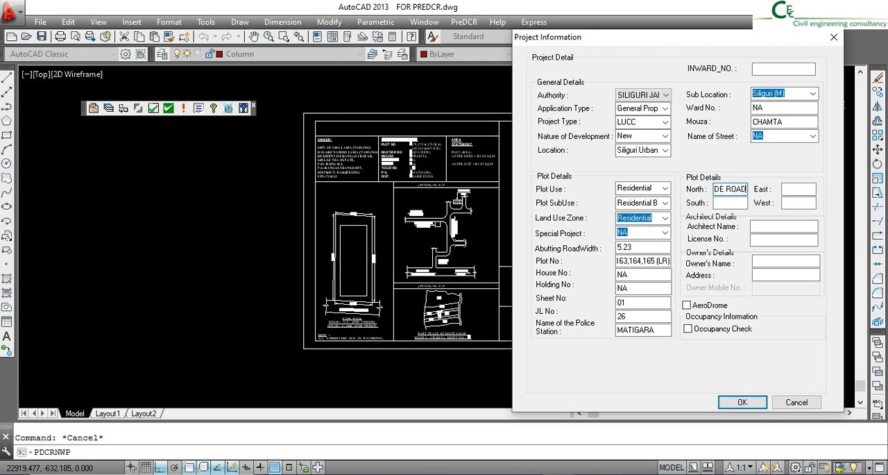
# - Enter the neighbouring owner's land, including the owner's full name, as the plot's east boundary
pyautogui.click(792, 190)
pyautogui.write('L')
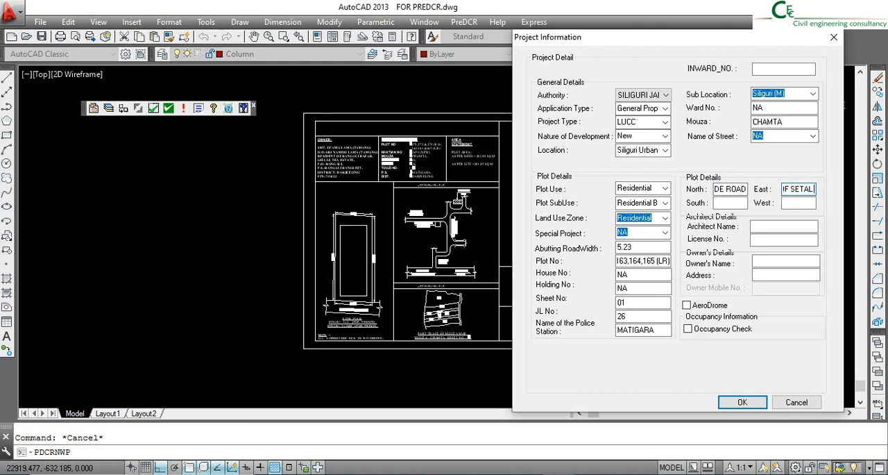
# - Enter LAND OF VENDOR with the vendor's full name and & OTHERS in brackets as the plot's south boundary
pyautogui.click(733, 203)
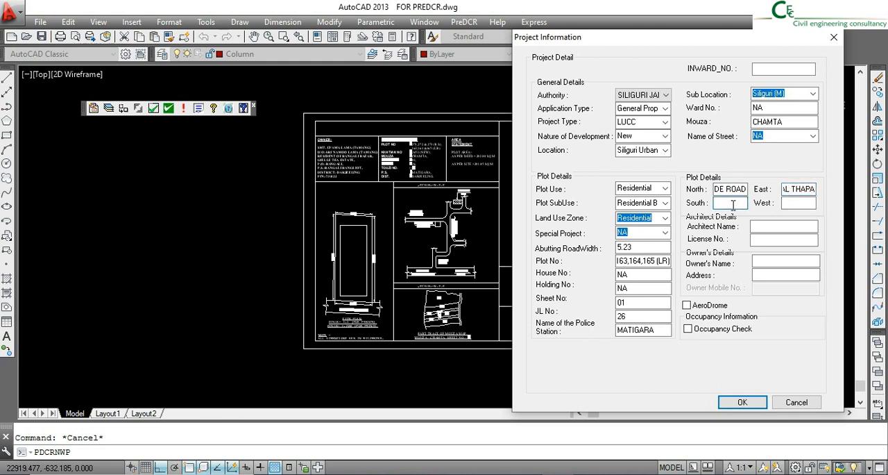
pyautogui.write('LAND OF VEND')
pyautogui.write('OR')
pyautogui.write(' I')
pyautogui.write(' OTHERS')
pyautogui.write(')')
# - Enter the vendor's land with the vendor's full name as the west boundary and compare the boundaries with the site plan in TRAINING LUCC.pdf
pyautogui.click(797, 203)
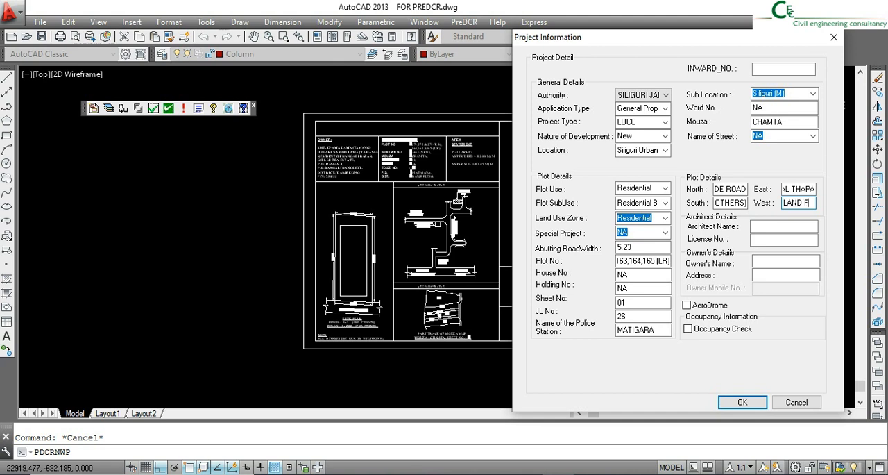
pyautogui.write('ENDOR')
pyautogui.write(' (SR')
pyautogui.write(')')
pyautogui.hotkey('alt', 'Tab')
pyautogui.scroll(-10, 314, 305)
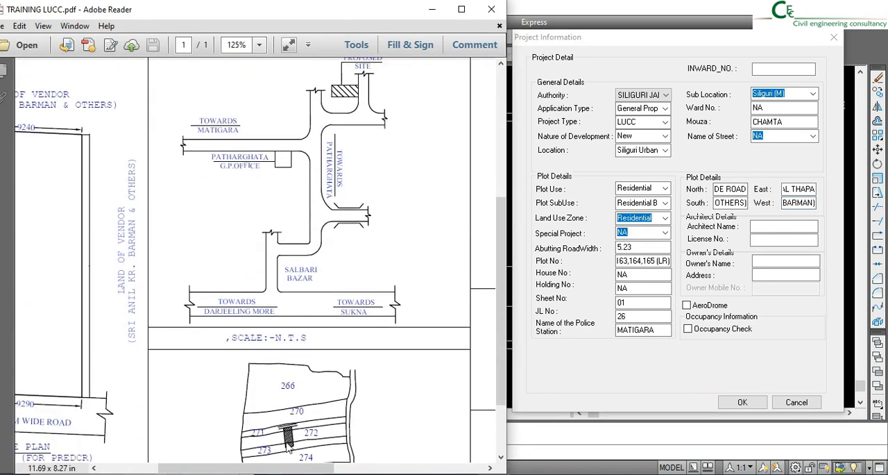
pyautogui.moveTo(272, 470); pyautogui.dragTo(229, 469)
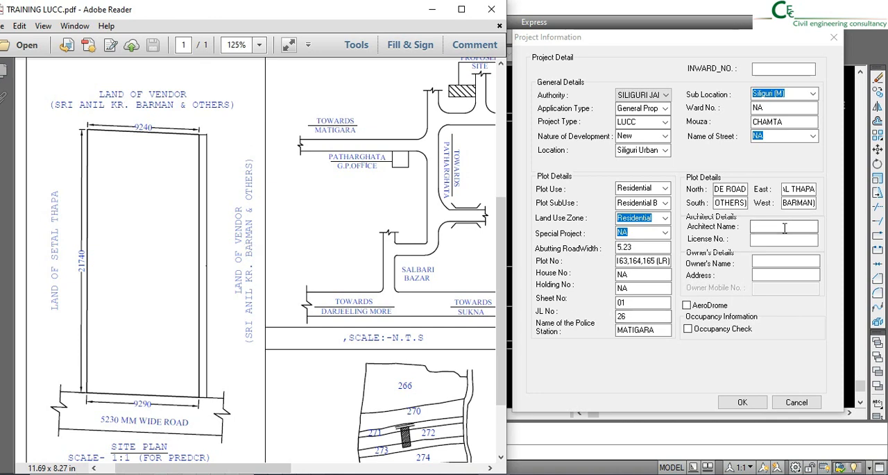
# - Fill in the architect's name and license number in the architect details
pyautogui.click(770, 228)
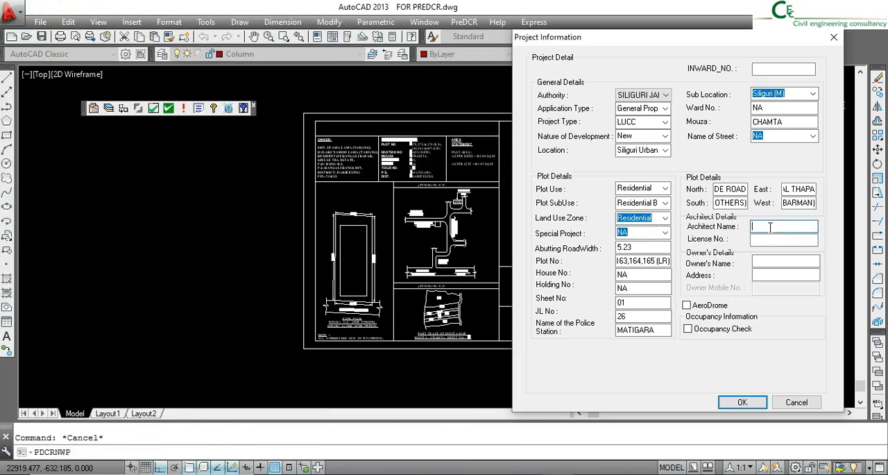
pyautogui.write('A')
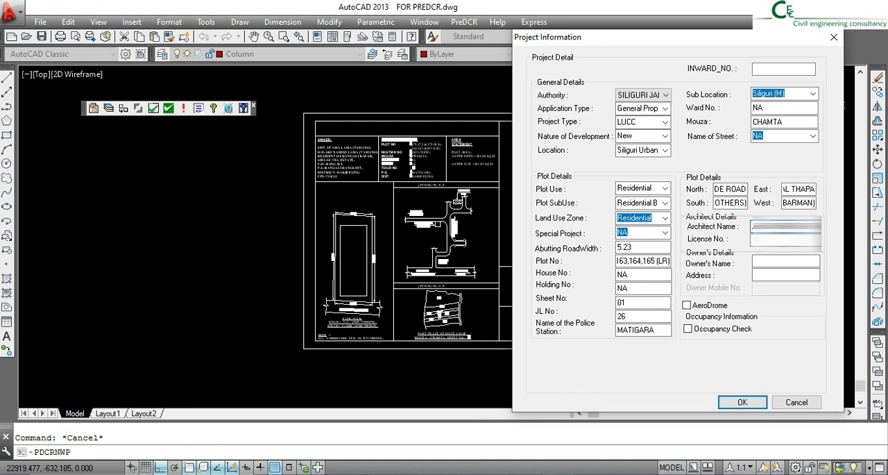
pyautogui.click(784, 240)
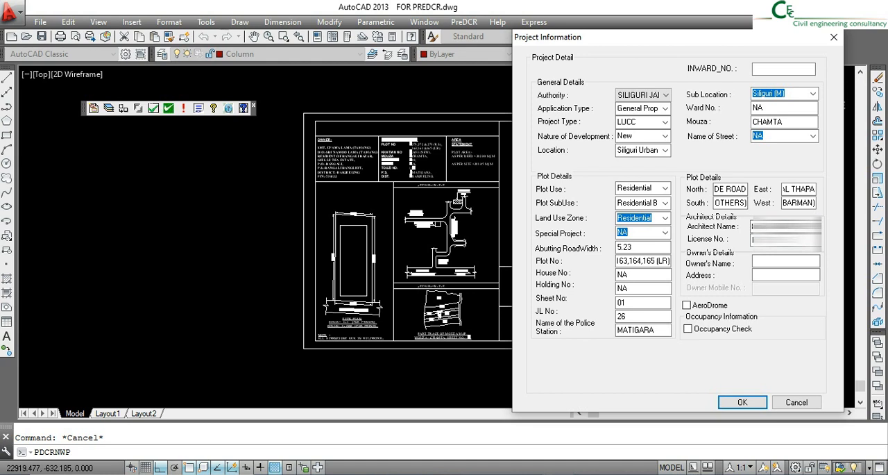
# - Fill in the owner's full name in the owner's details
pyautogui.click(771, 261)
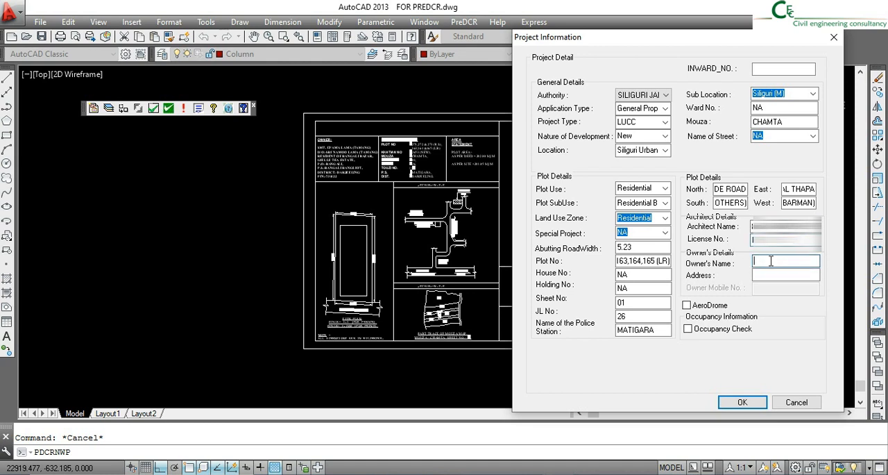
pyautogui.write('S')
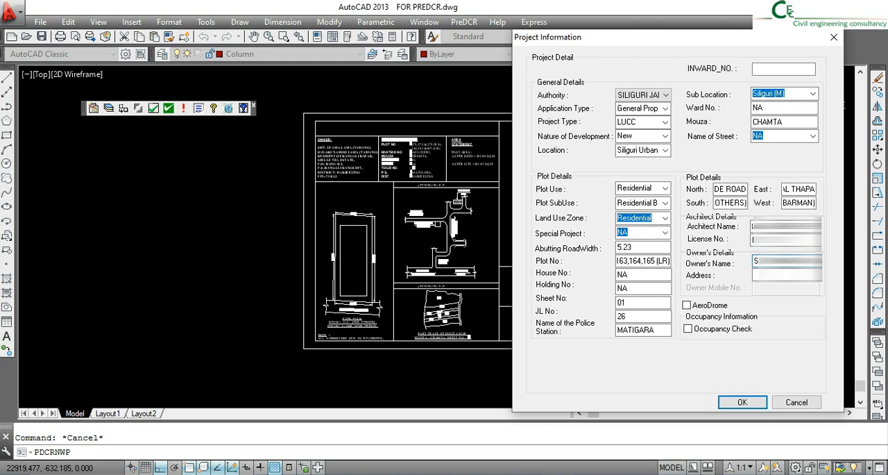
pyautogui.press('Tab')
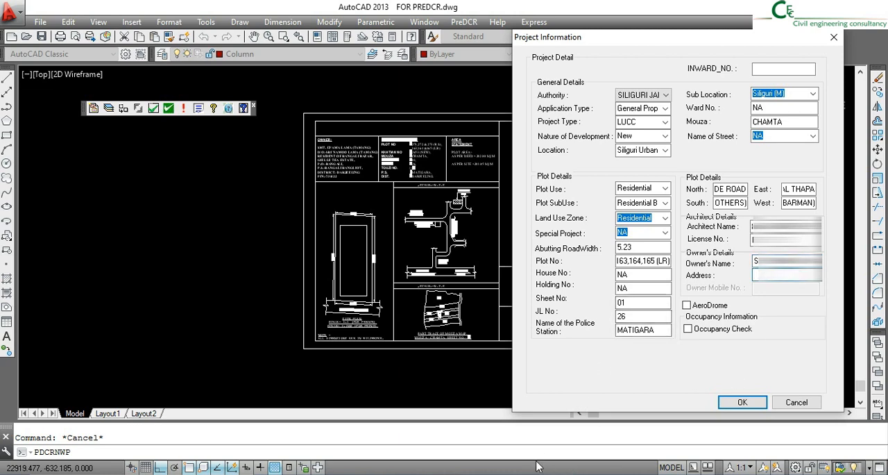
# - Look up the owner's postal address in TRAINING LUCC.pdf, enter it in the owner's details and save the project information
pyautogui.hotkey('alt', 'Tab')
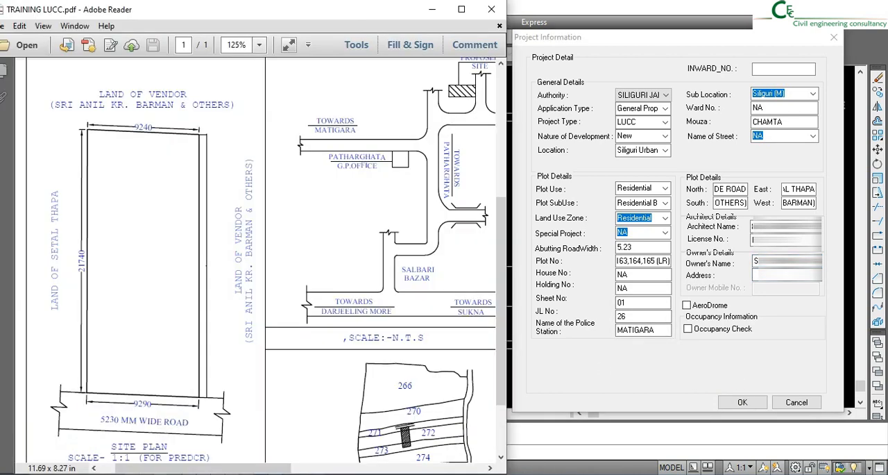
pyautogui.scroll(5, 253, 224)
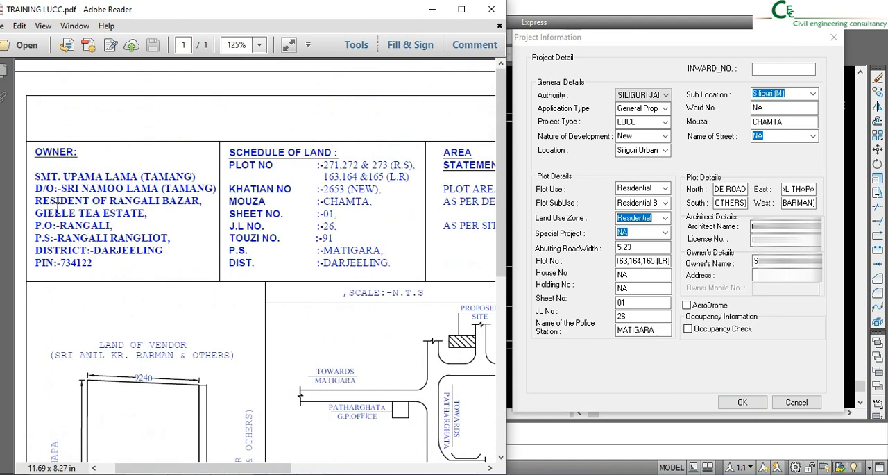
pyautogui.hotkey('alt', 'Tab')
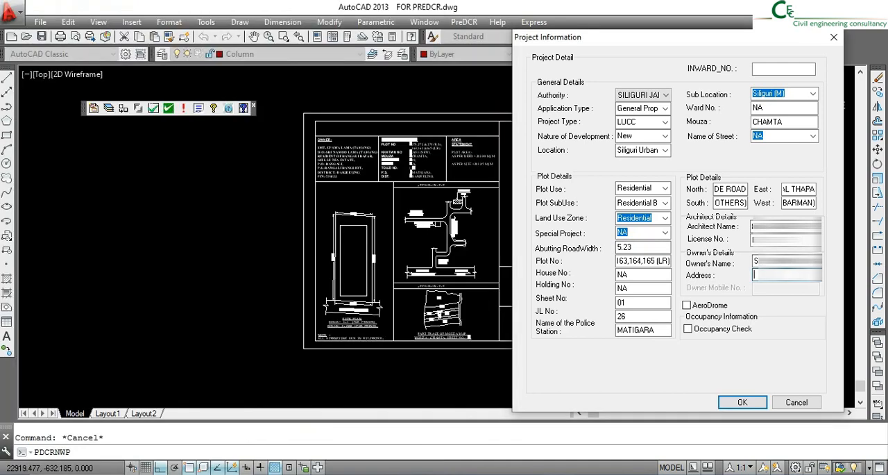
pyautogui.write('R')
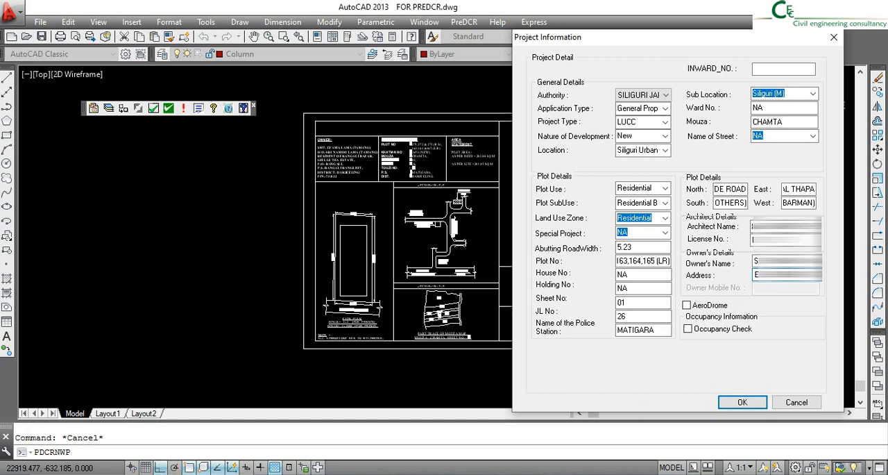
pyautogui.click(479, 474)
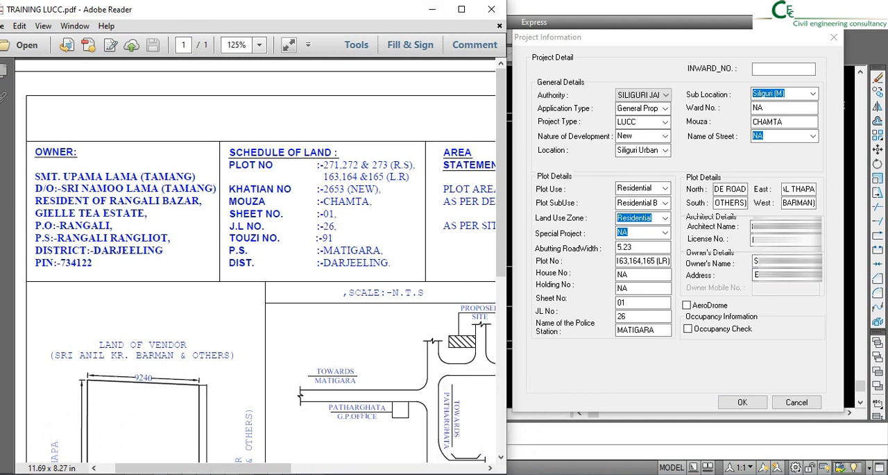
pyautogui.click(527, 474)
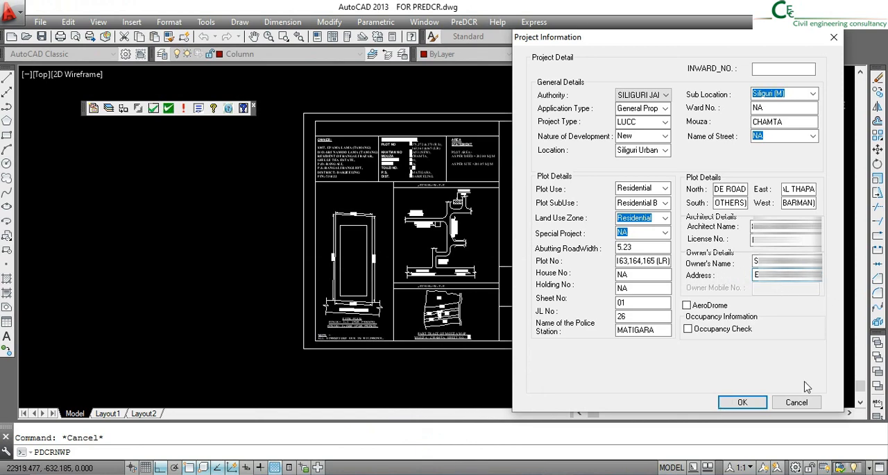
pyautogui.click(742, 402)
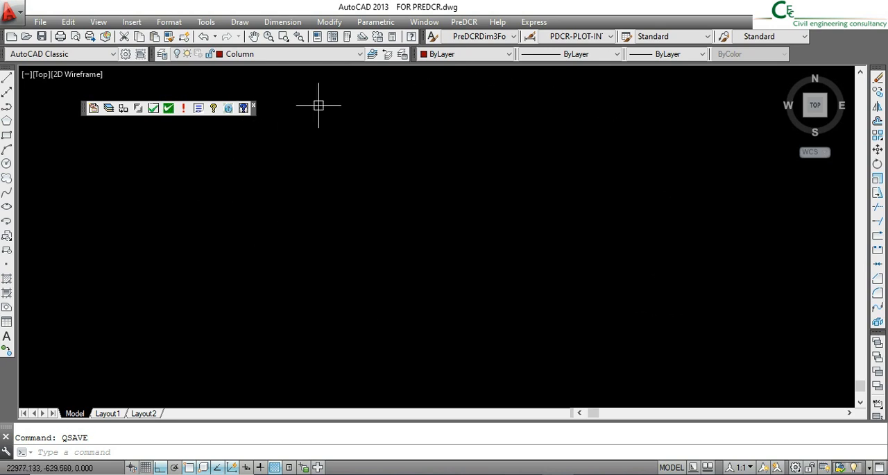
# - Turn the hidden 0, Column, Defpoints and DIMENSION layers back on
pyautogui.click(306, 56)
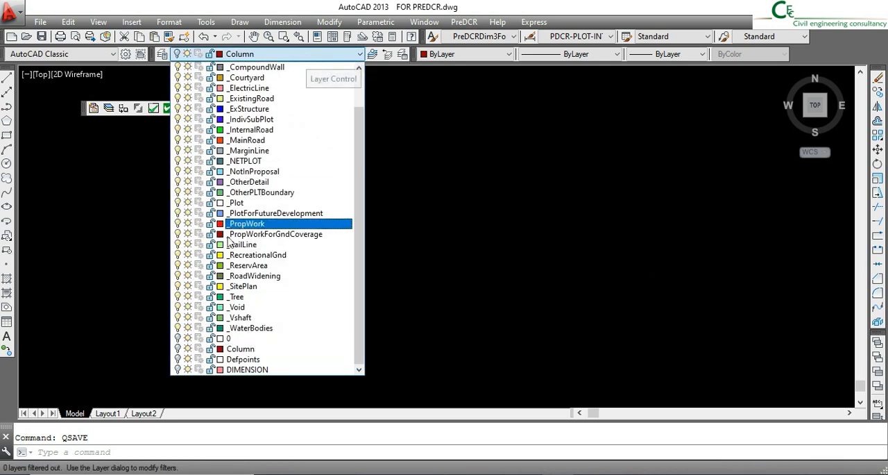
pyautogui.click(177, 349)
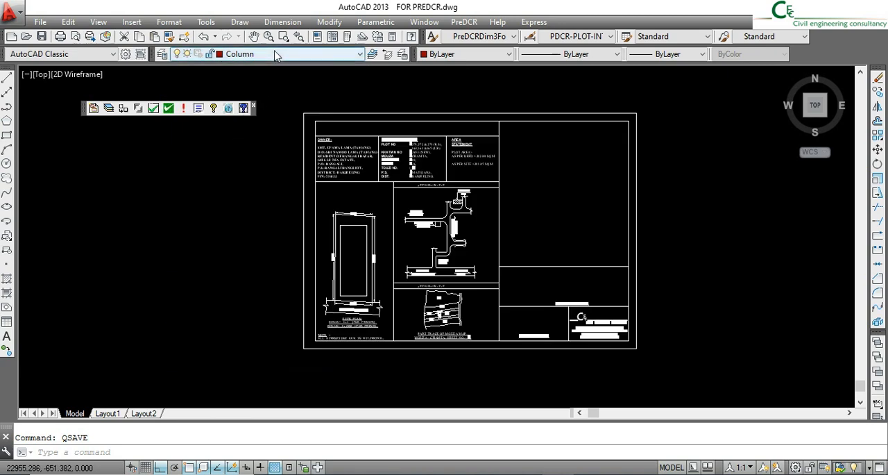
pyautogui.click(275, 56)
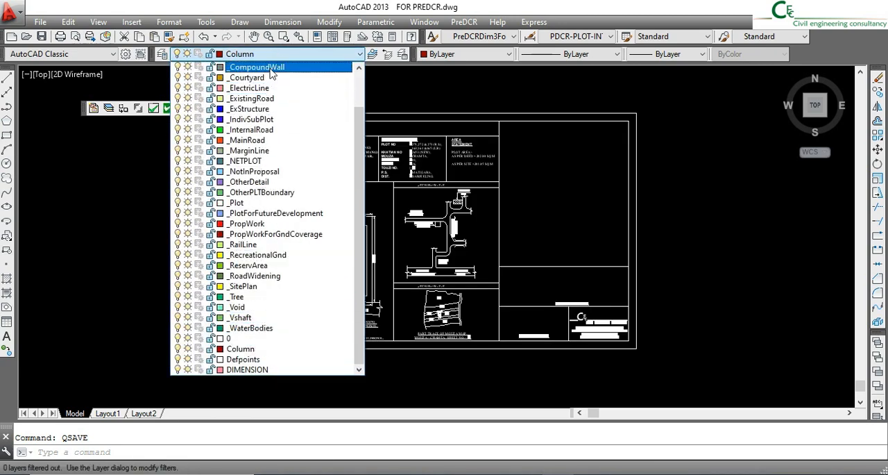
pyautogui.click(269, 53)
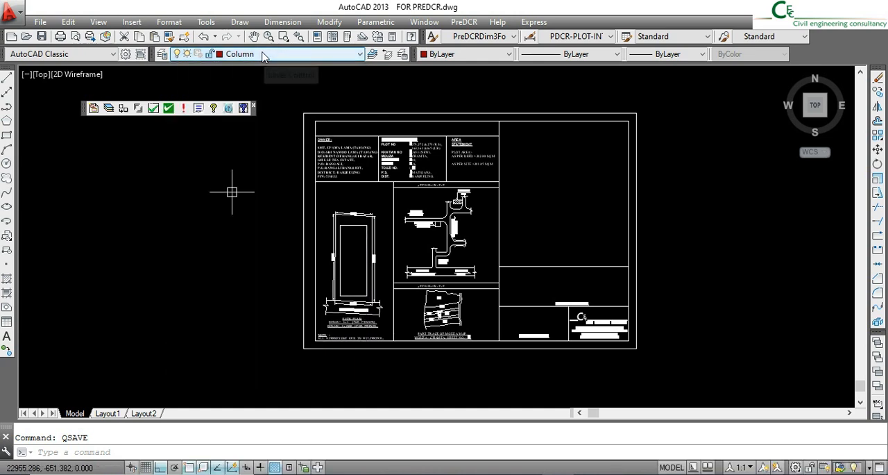
# - Create the layers required by the AutoDCRules specifications in the current drawing with PreDCR
pyautogui.click(109, 109)
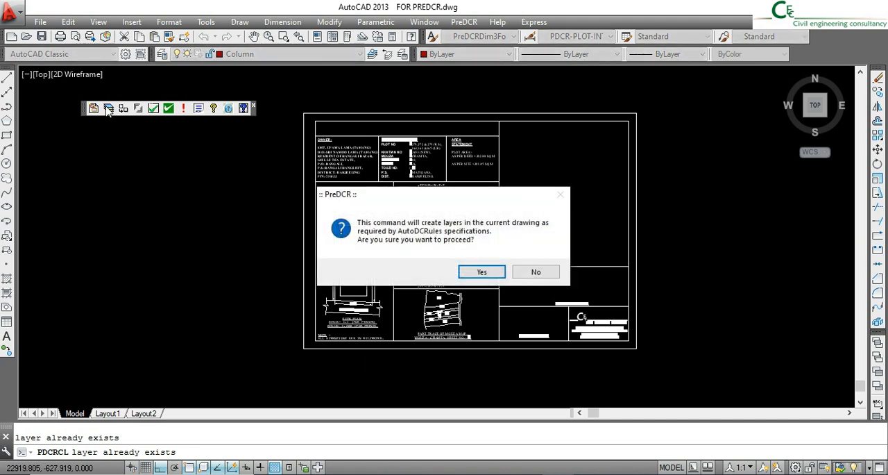
pyautogui.click(484, 272)
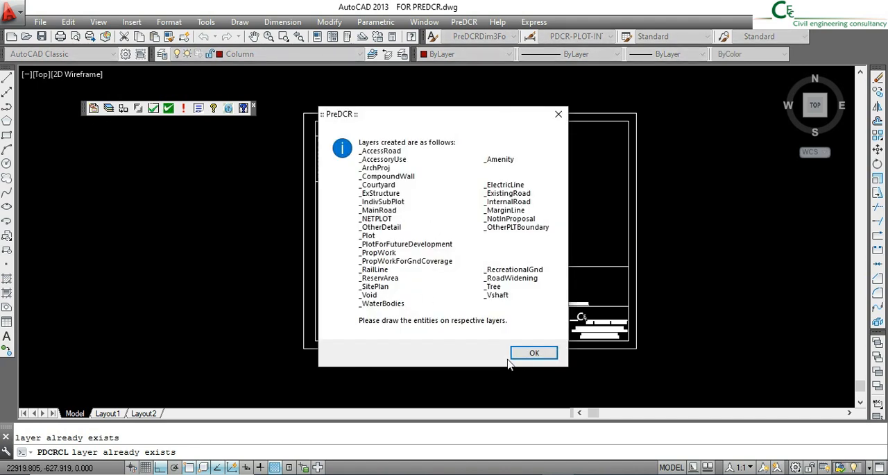
pyautogui.click(531, 353)
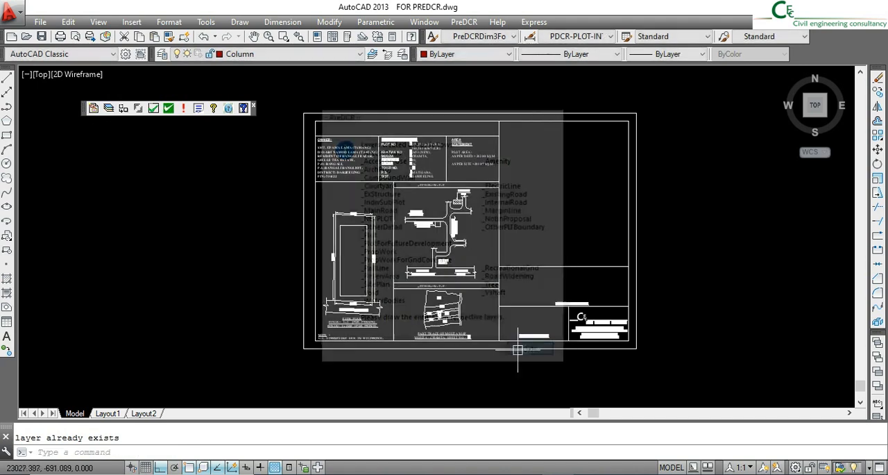
# - Look through the created PreDCR layers and make _Plot the current layer
pyautogui.click(277, 54)
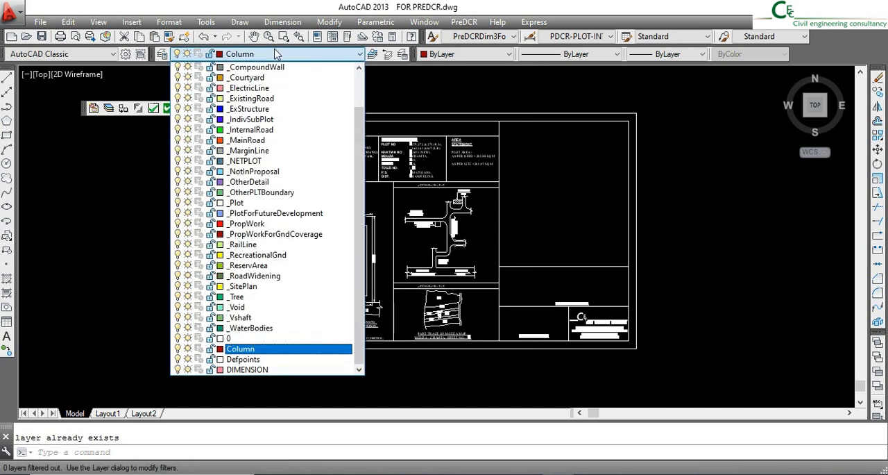
pyautogui.scroll(2, 270, 63)
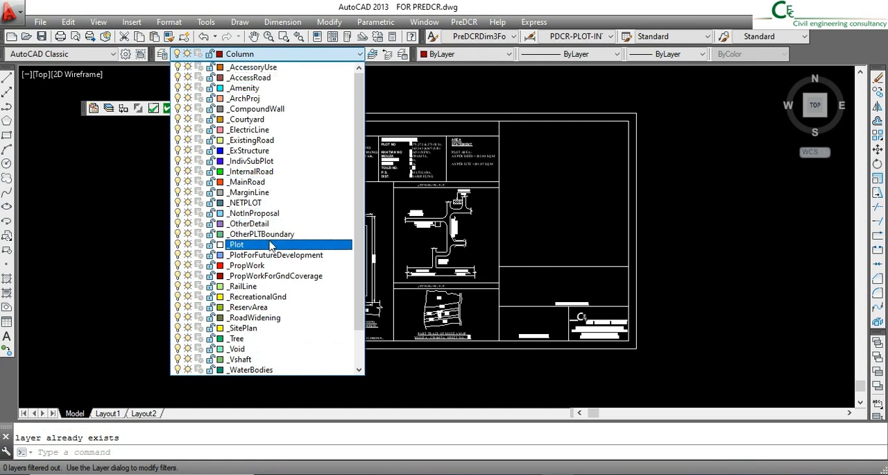
pyautogui.scroll(-1, 270, 251)
pyautogui.click(269, 244)
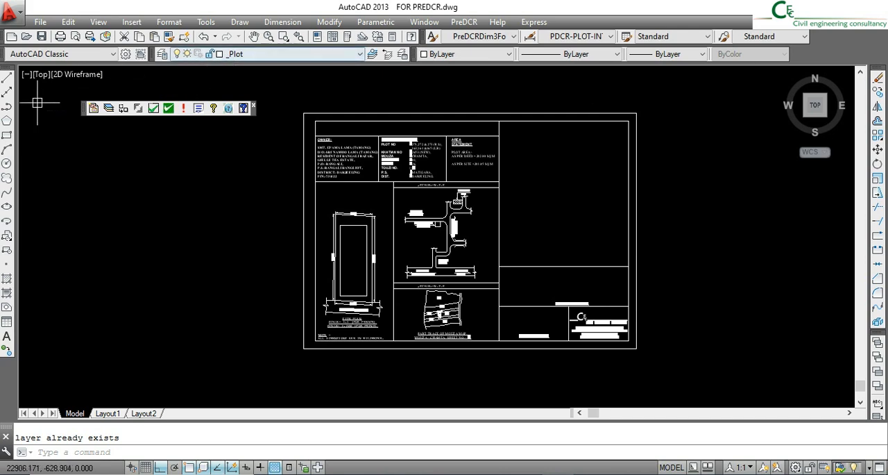
# - Trace the site plan's outer plot boundary through its four corners with a closed polyline on the _Plot layer
pyautogui.click(6, 107)
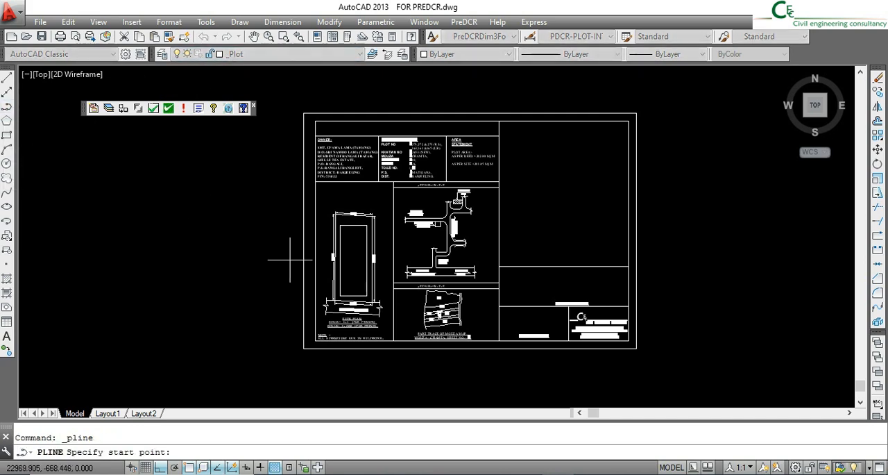
pyautogui.scroll(8, 330, 196)
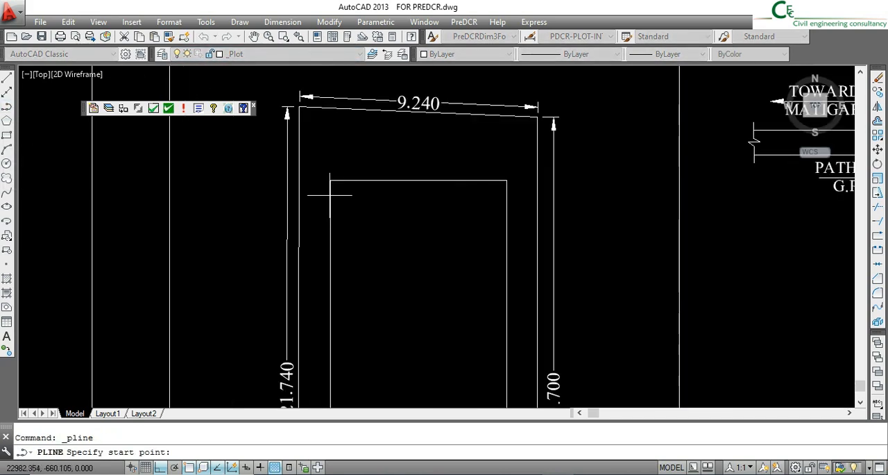
pyautogui.click(299, 109)
pyautogui.scroll(4, 540, 135)
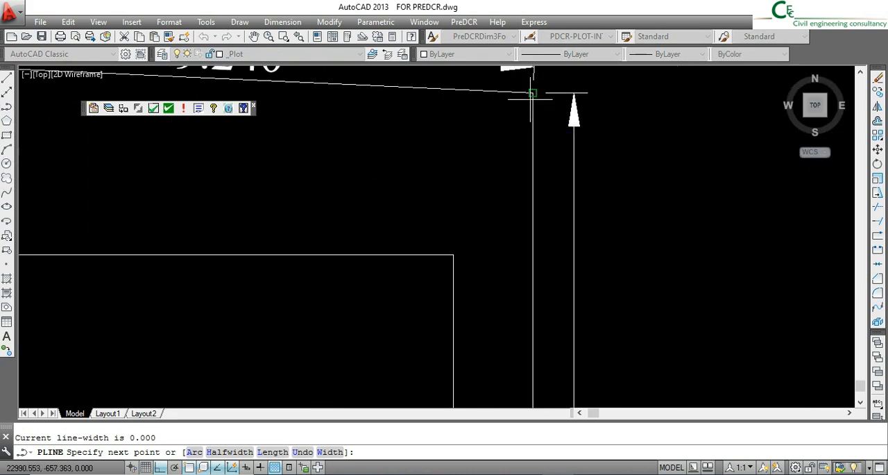
pyautogui.click(535, 88)
pyautogui.scroll(-6, 531, 306)
pyautogui.moveTo(532, 306); pyautogui.dragTo(529, 157, button='middle')
pyautogui.scroll(6, 530, 384)
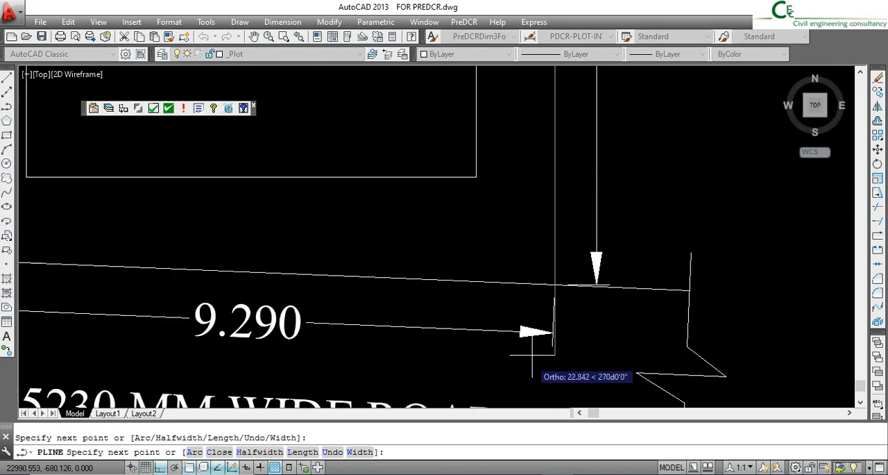
pyautogui.click(555, 284)
pyautogui.scroll(-3, 499, 281)
pyautogui.scroll(3, 285, 264)
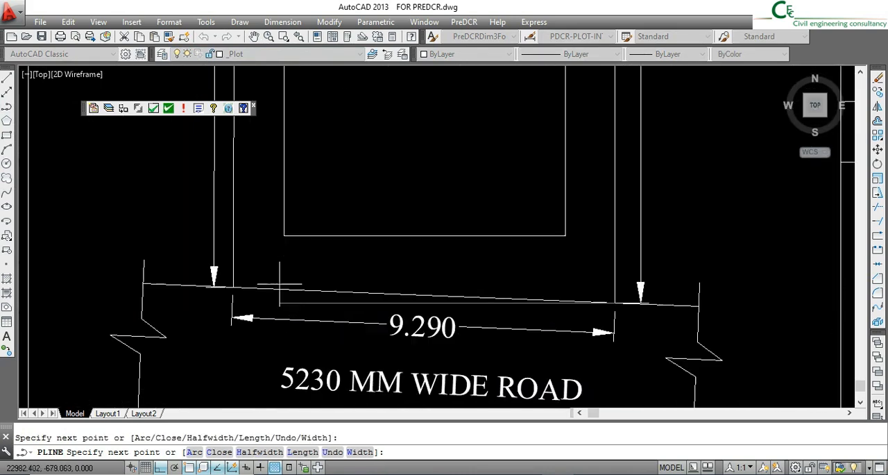
pyautogui.click(205, 288)
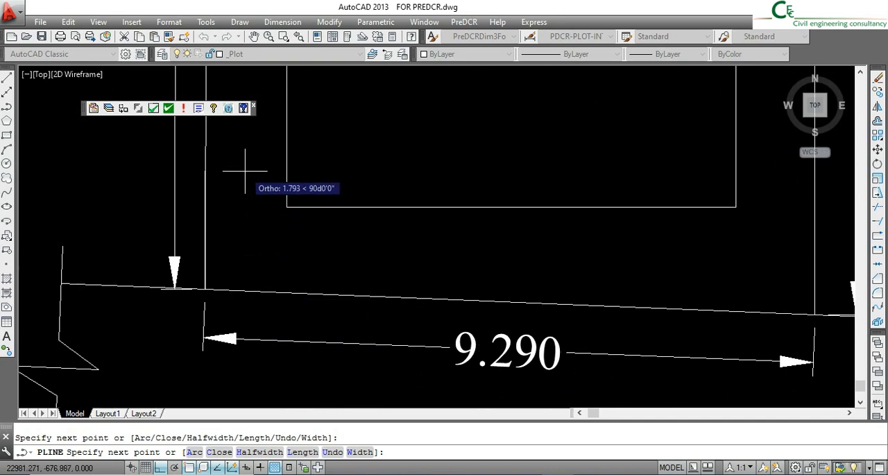
pyautogui.press('Return')
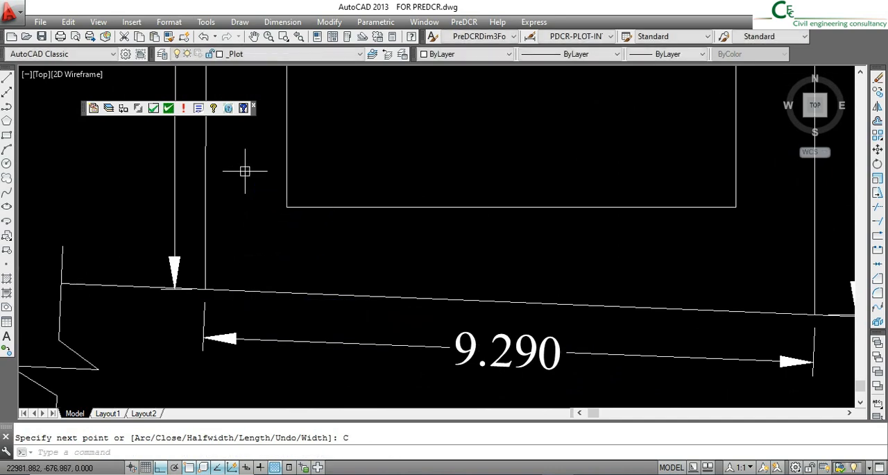
pyautogui.scroll(-7, 294, 252)
pyautogui.moveTo(317, 131); pyautogui.dragTo(318, 182, button='middle')
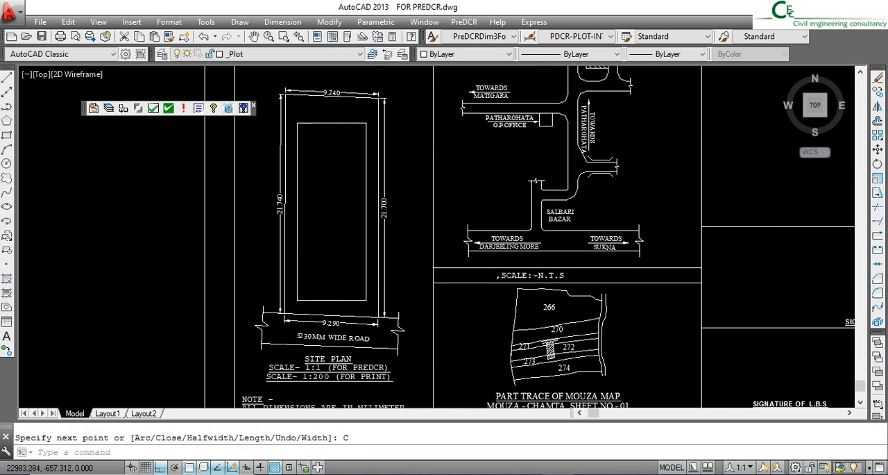
pyautogui.click(314, 97)
pyautogui.press('Escape')
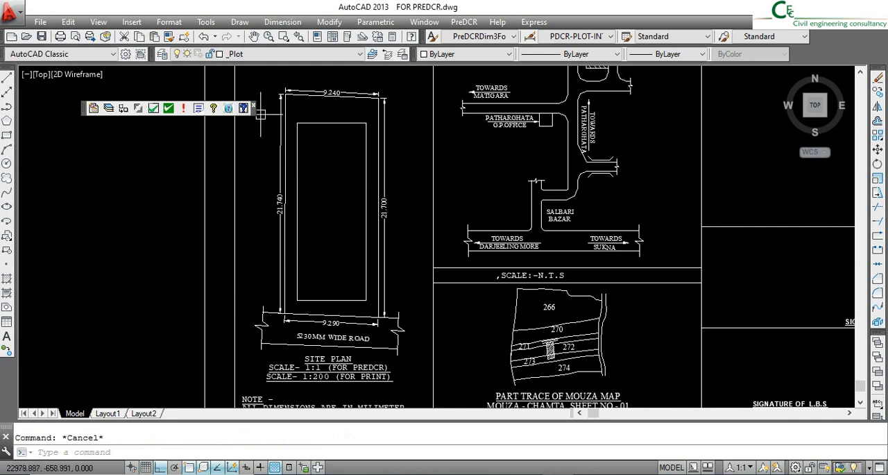
# - Place the multiline text PLOT with a height of 0.500 inside the plot boundary, just below its upper edge
pyautogui.click(7, 336)
pyautogui.scroll(5, 305, 91)
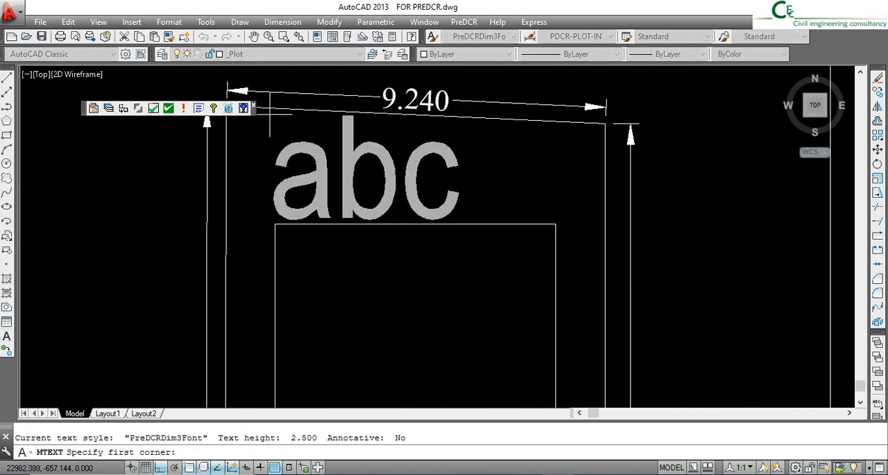
pyautogui.click(264, 118)
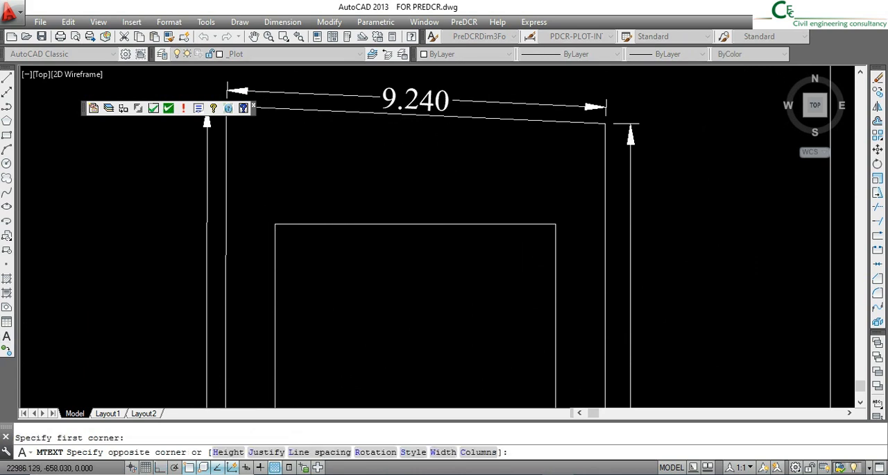
pyautogui.click(425, 291)
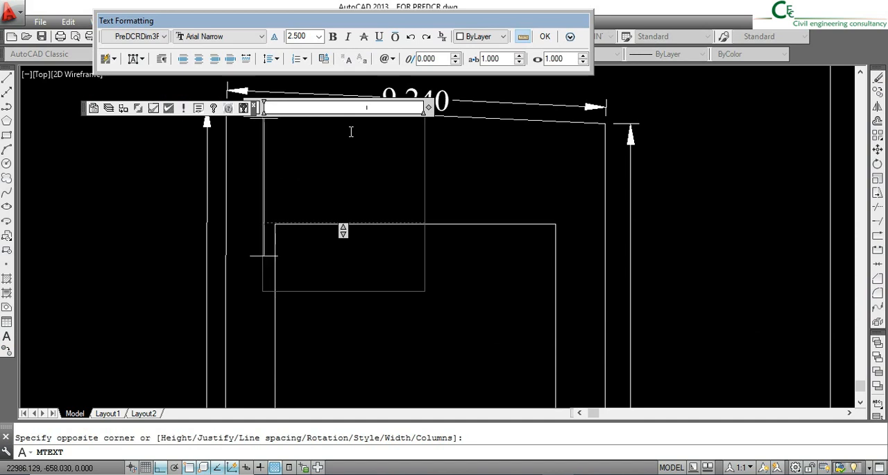
pyautogui.click(309, 36)
pyautogui.press('Return')
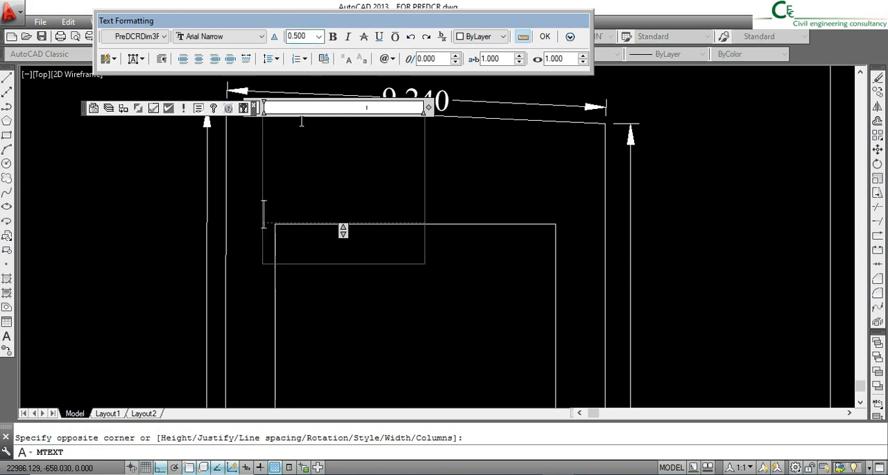
pyautogui.write('PLOT')
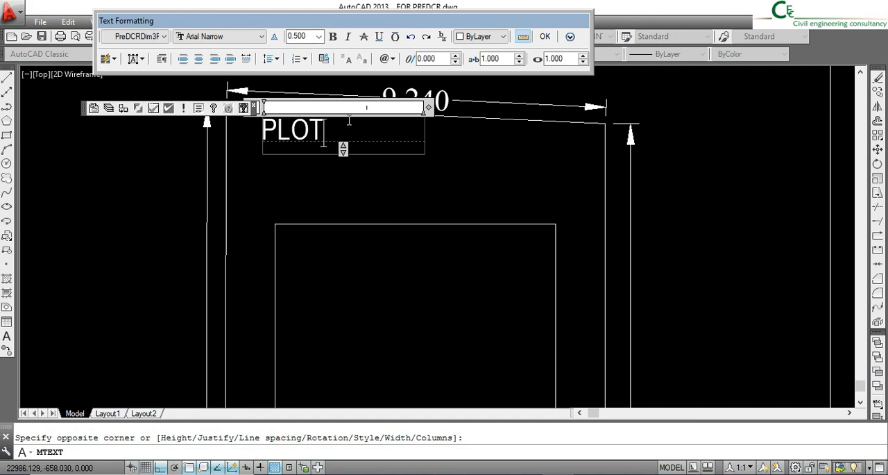
pyautogui.click(546, 39)
pyautogui.scroll(-2, 357, 173)
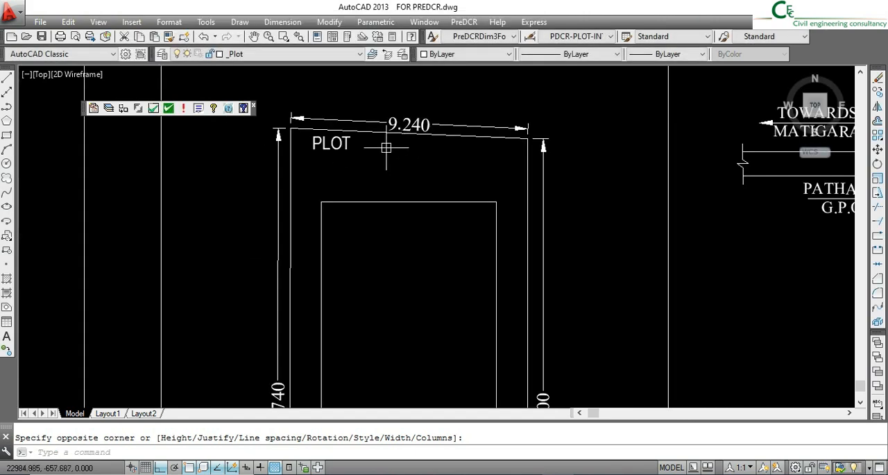
pyautogui.click(370, 132)
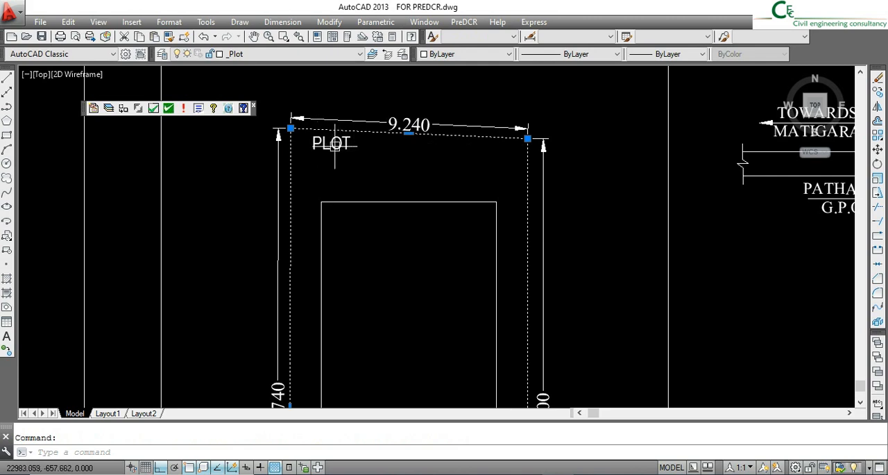
pyautogui.press('Escape')
pyautogui.click(381, 151)
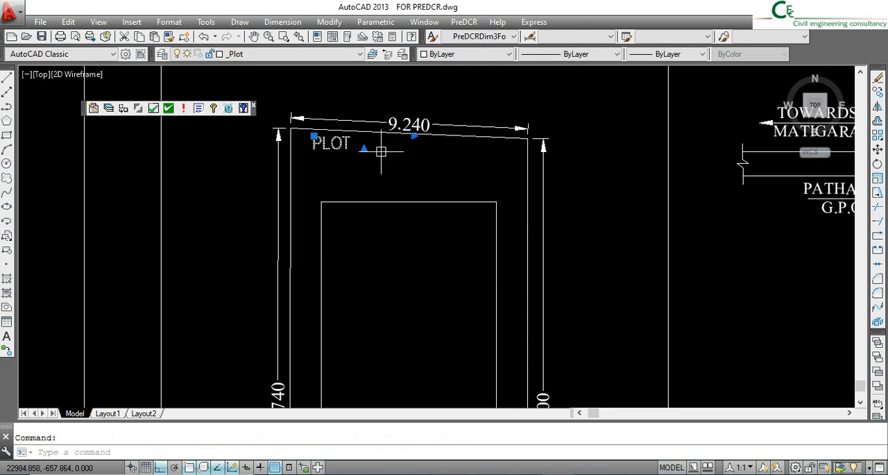
pyautogui.press('Escape')
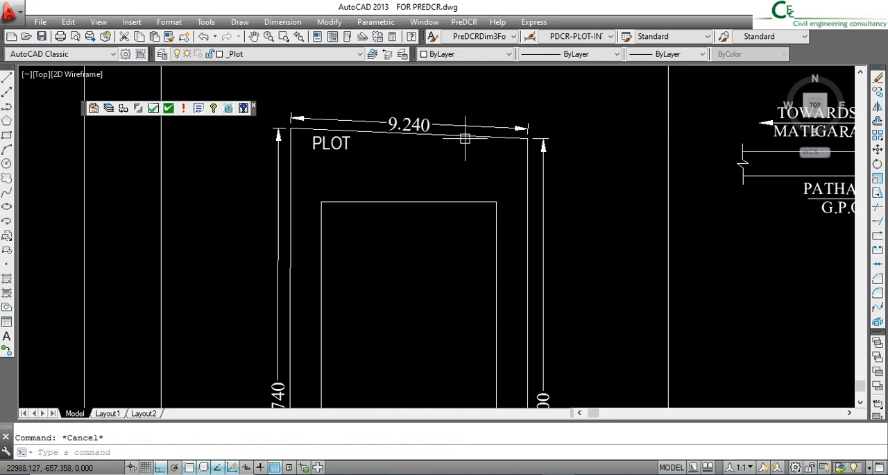
# - Make _PropWork the current layer and trace the inner building outline of the site plan with a rectangle
pyautogui.click(290, 54)
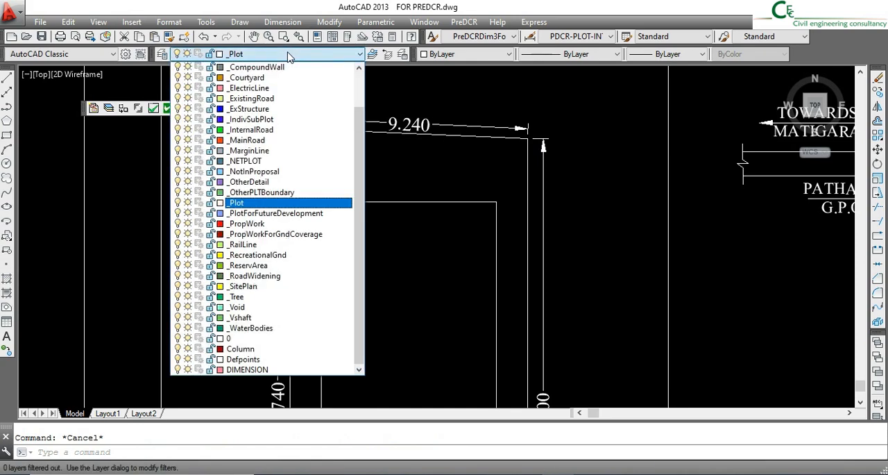
pyautogui.click(281, 224)
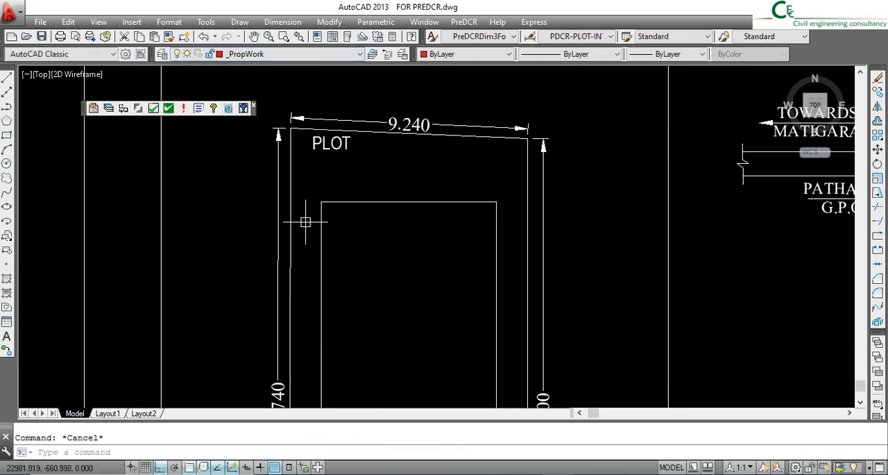
pyautogui.scroll(-8, 369, 181)
pyautogui.scroll(4, 383, 256)
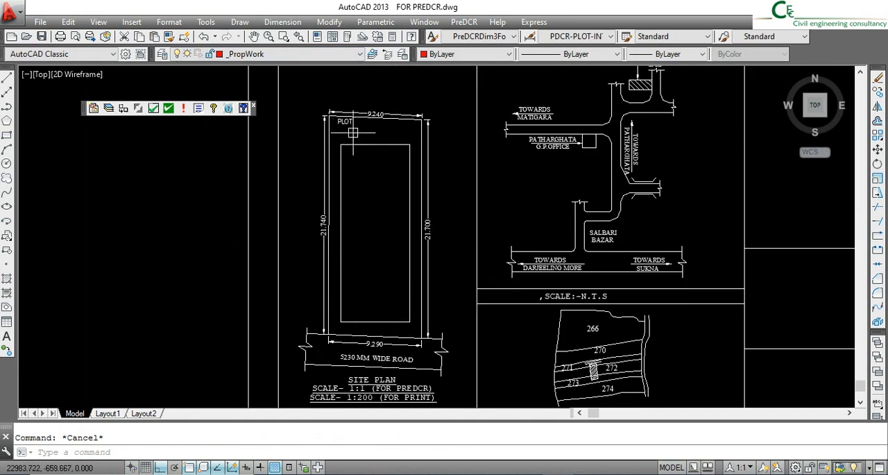
pyautogui.click(6, 135)
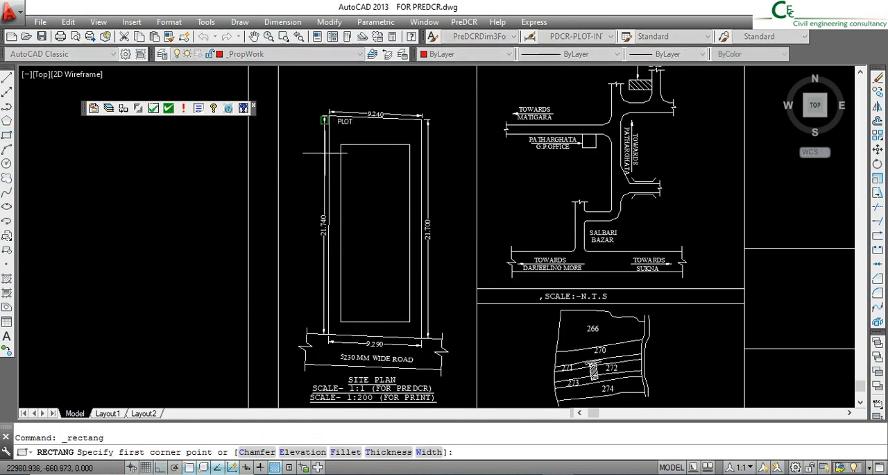
pyautogui.click(341, 144)
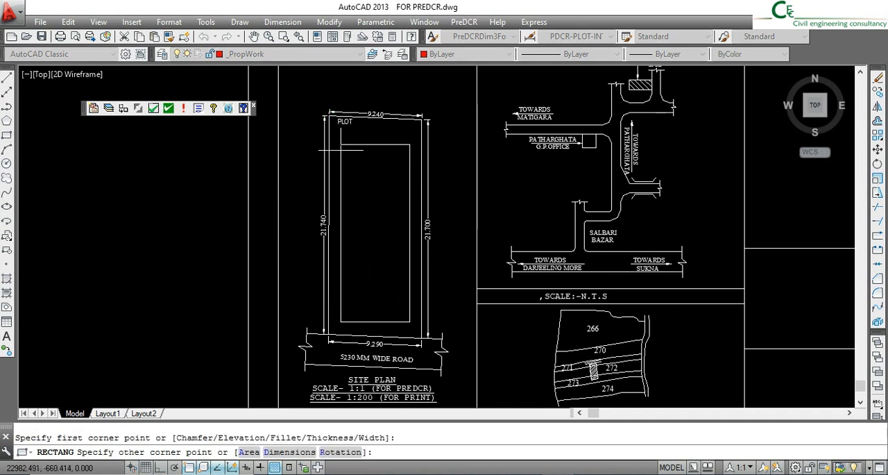
pyautogui.click(409, 322)
# - Copy the PLOT text to just inside the upper-left corner of the red proposed-work rectangle
pyautogui.scroll(6, 348, 125)
pyautogui.click(345, 125)
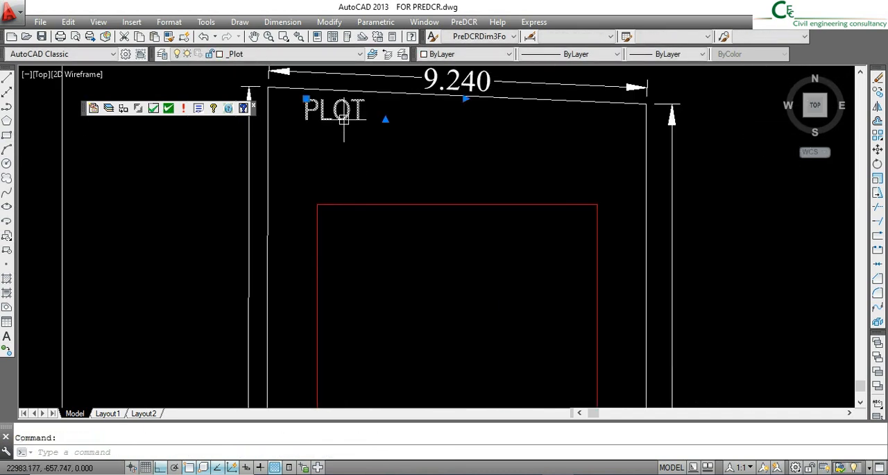
pyautogui.click(879, 93)
pyautogui.click(322, 113)
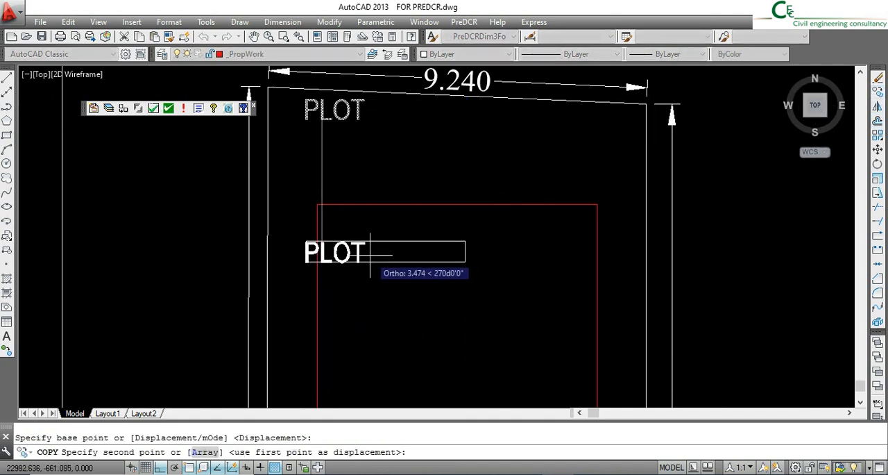
pyautogui.click(175, 468)
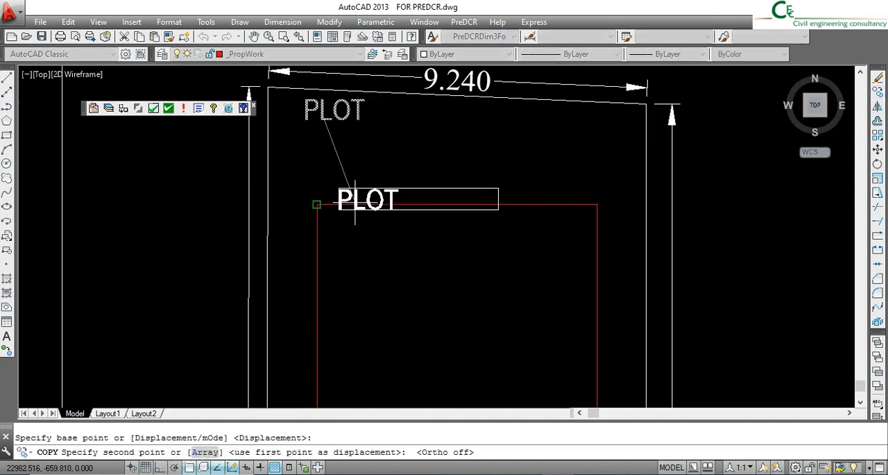
pyautogui.click(349, 229)
pyautogui.press('Escape')
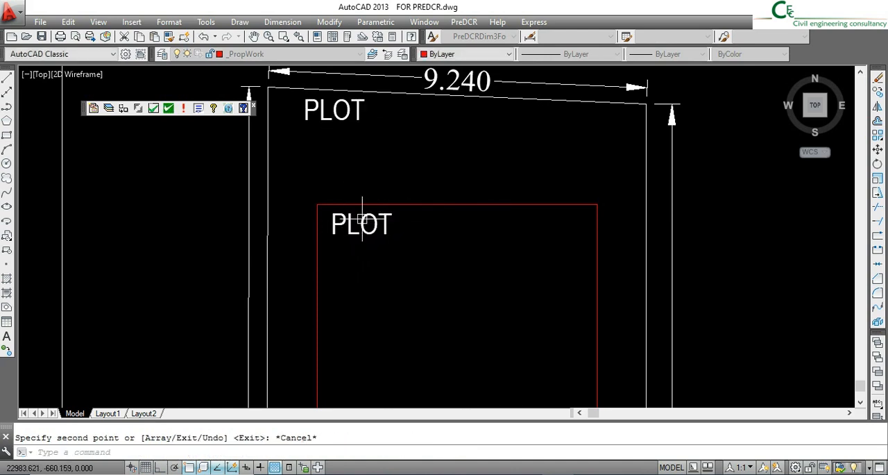
# - Change the copied text to PROP. WORK and widen its text frame so it fits on one line
pyautogui.click(357, 229)
pyautogui.doubleClick(481, 215)
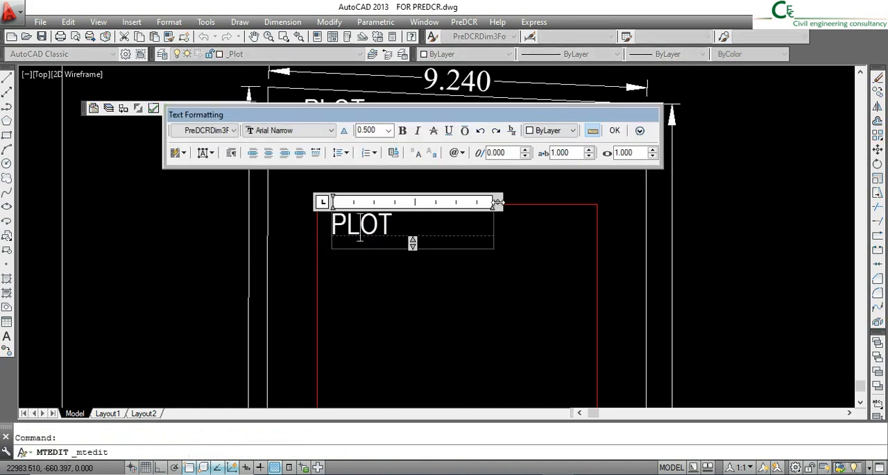
pyautogui.moveTo(498, 202); pyautogui.dragTo(285, 203)
pyautogui.moveTo(391, 228); pyautogui.dragTo(296, 235)
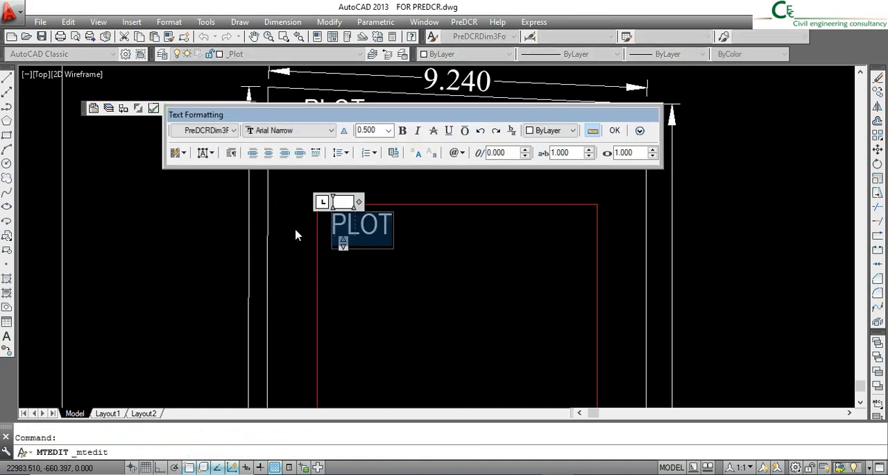
pyautogui.write('PROP')
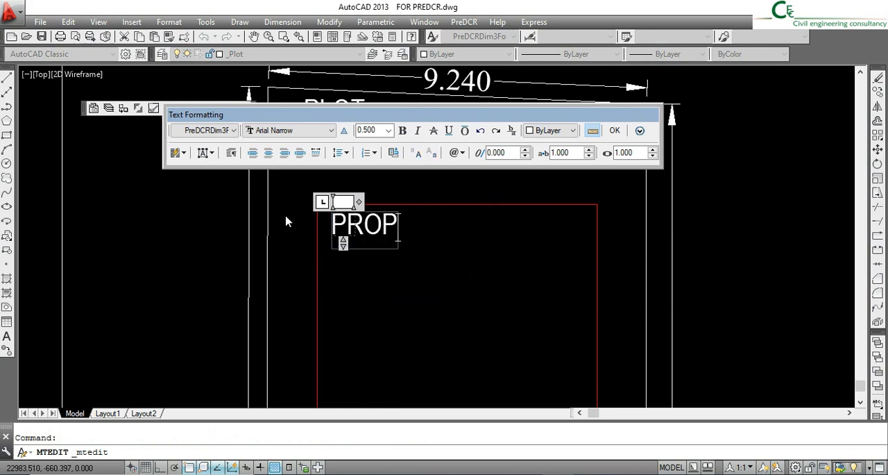
pyautogui.write('.')
pyautogui.press('Return')
pyautogui.write('WO')
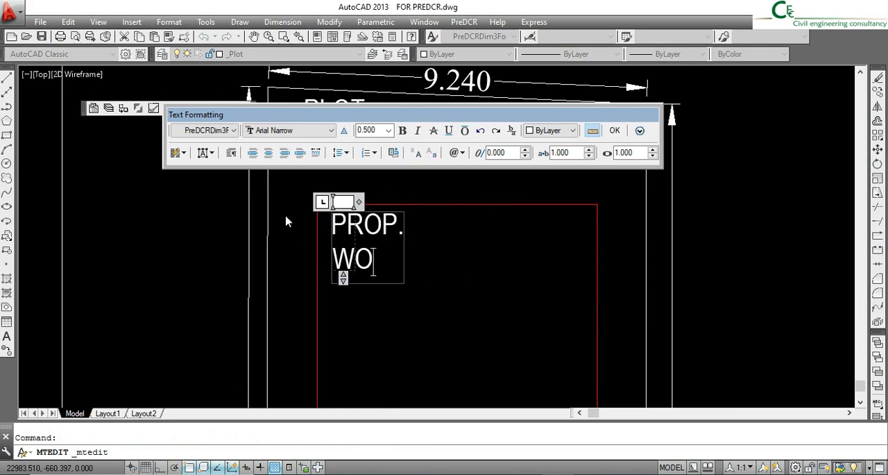
pyautogui.write('RK')
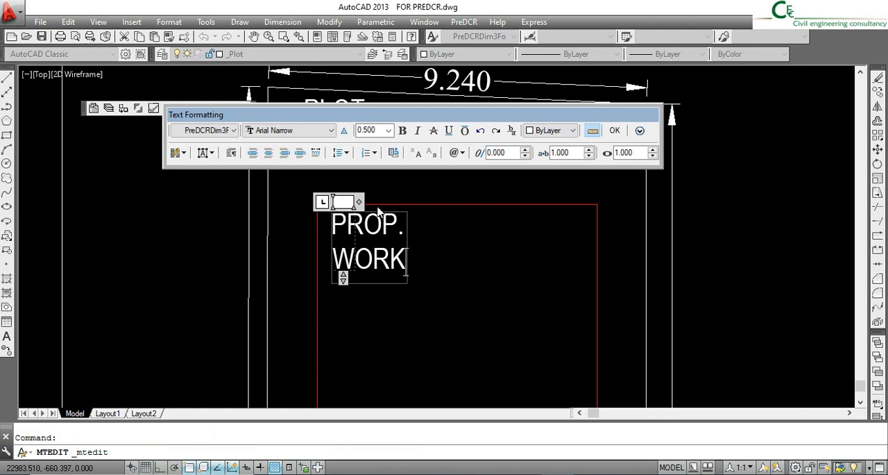
pyautogui.moveTo(358, 202); pyautogui.dragTo(512, 222)
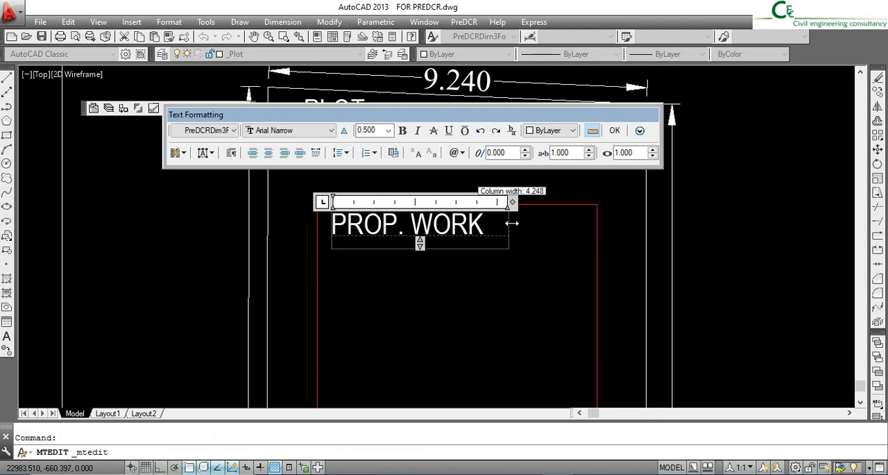
pyautogui.click(615, 131)
# - Match the properties of the PROP. WORK text to the red rectangle on the _PropWork layer
pyautogui.scroll(-3, 368, 170)
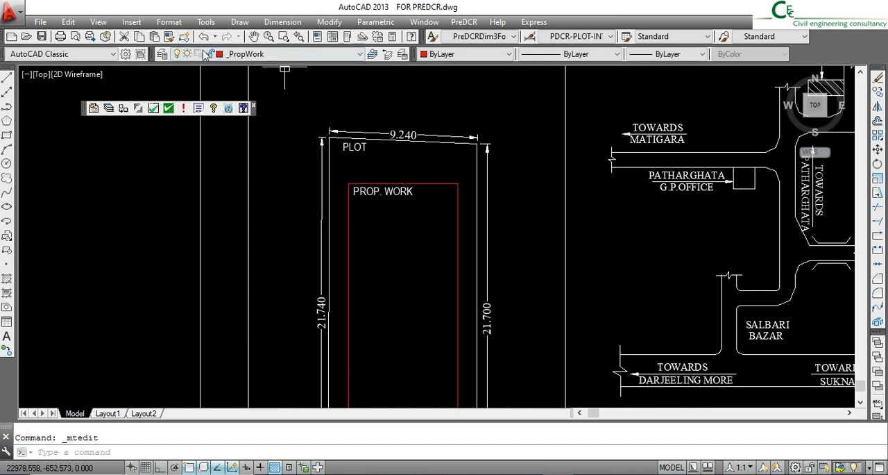
pyautogui.click(395, 194)
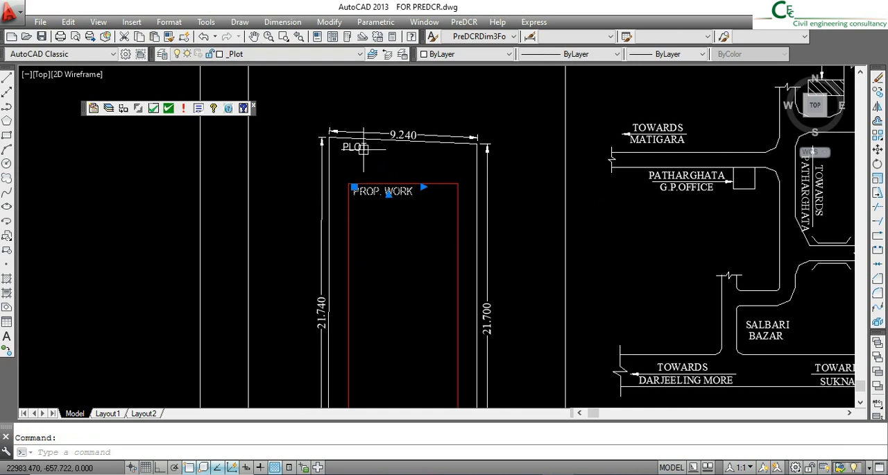
pyautogui.press('Escape')
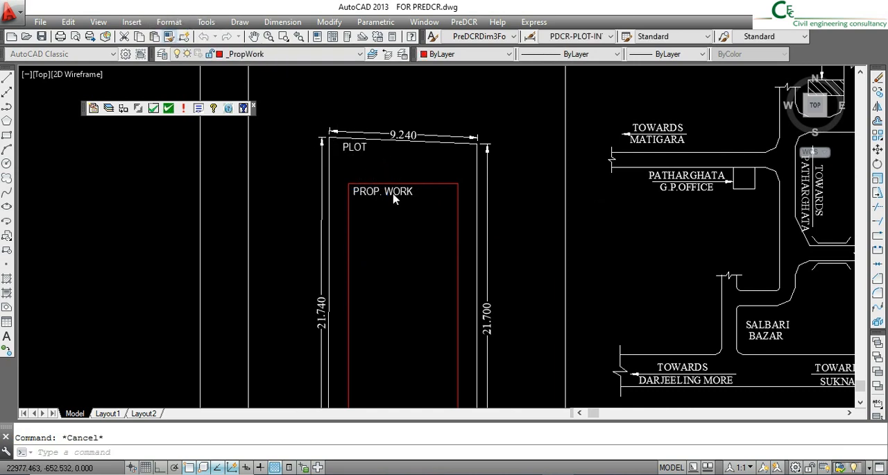
pyautogui.scroll(2, 411, 175)
pyautogui.click(428, 188)
pyautogui.click(402, 203)
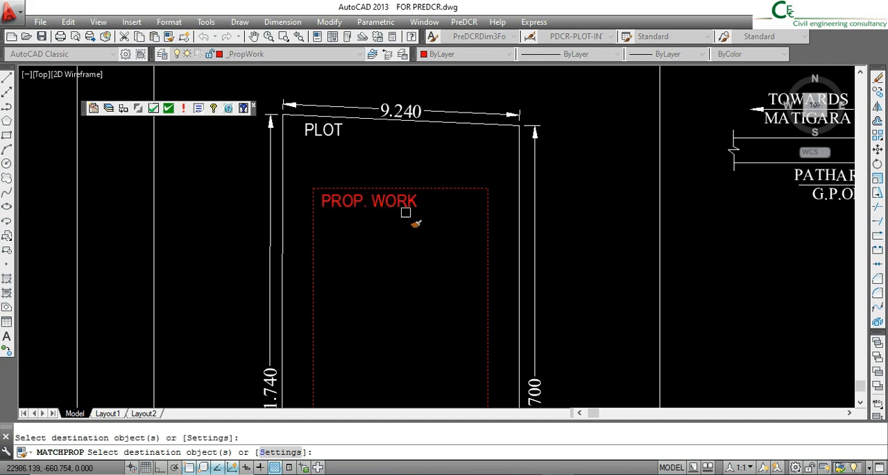
pyautogui.press('Escape')
pyautogui.click(355, 200)
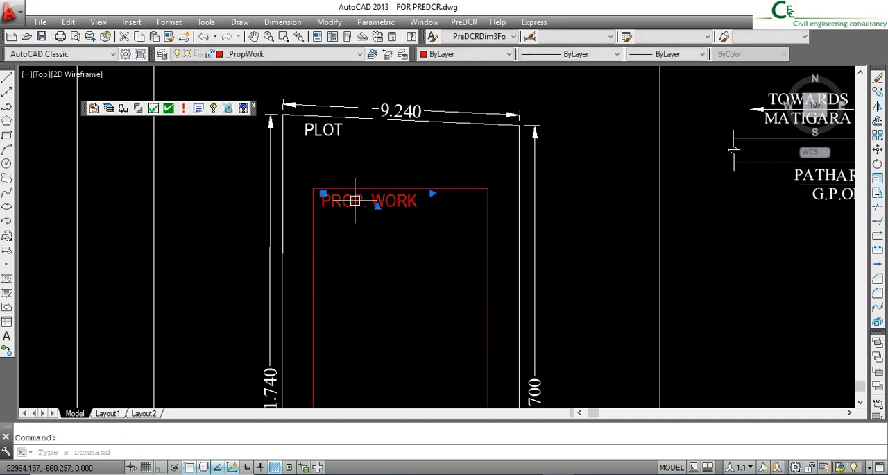
pyautogui.press('Escape')
# - Make _PropWorkForGndCoverage the current layer and trace a rectangle over the proposed-work outline from corner to corner
pyautogui.click(294, 54)
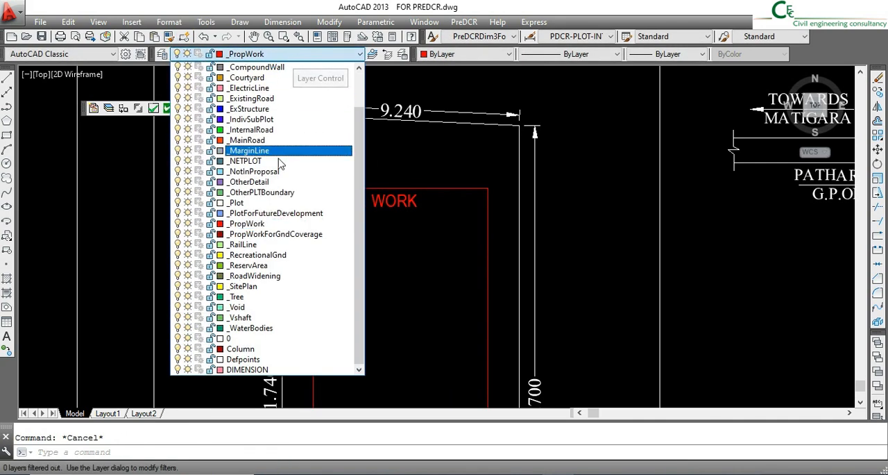
pyautogui.click(276, 240)
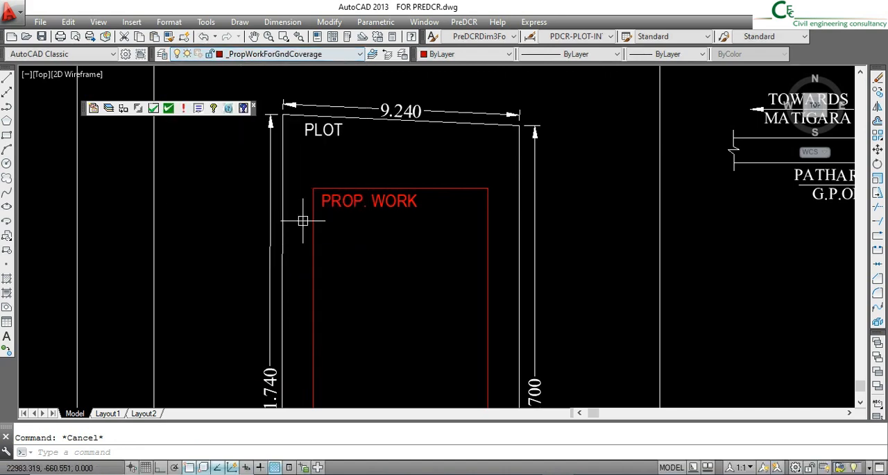
pyautogui.scroll(-3, 347, 195)
pyautogui.moveTo(372, 280); pyautogui.dragTo(367, 265, button='middle')
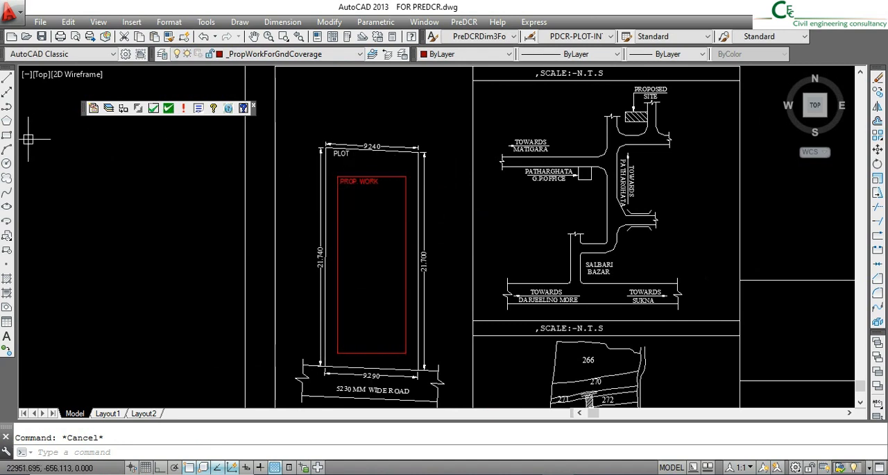
pyautogui.click(6, 135)
pyautogui.click(338, 177)
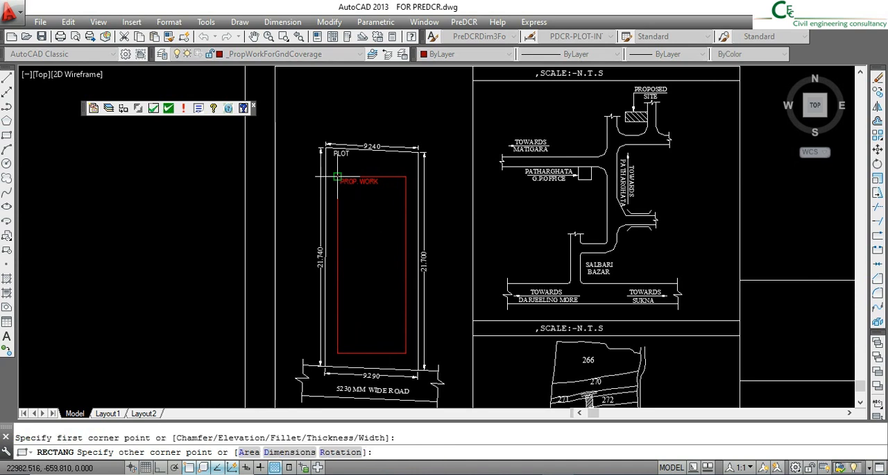
pyautogui.click(406, 352)
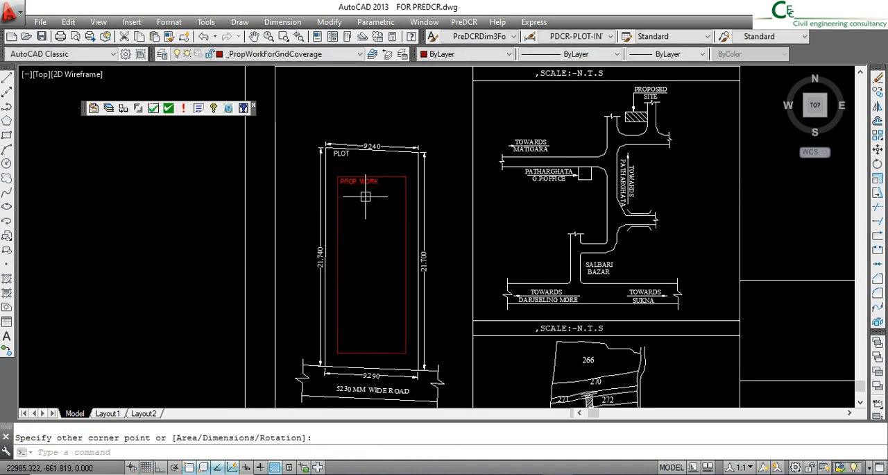
pyautogui.press('Escape')
# - Copy the PROP. WORK text down to the middle of the building rectangle
pyautogui.click(366, 182)
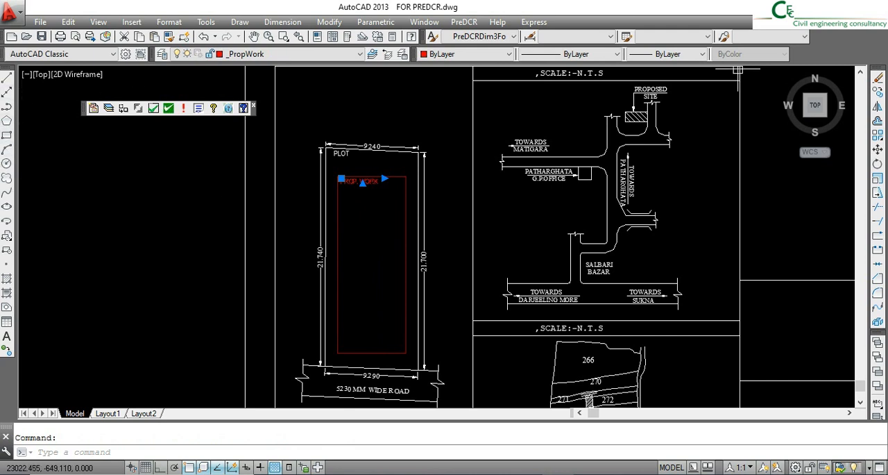
pyautogui.click(878, 92)
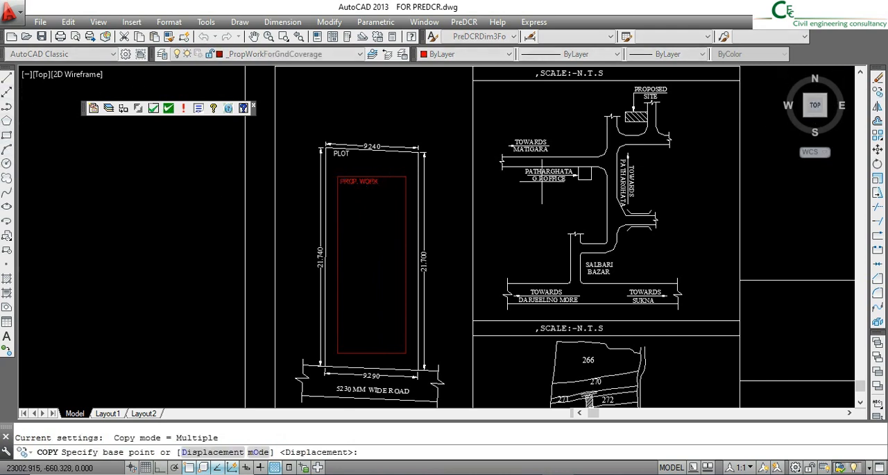
pyautogui.click(363, 184)
pyautogui.click(362, 283)
pyautogui.press('Escape')
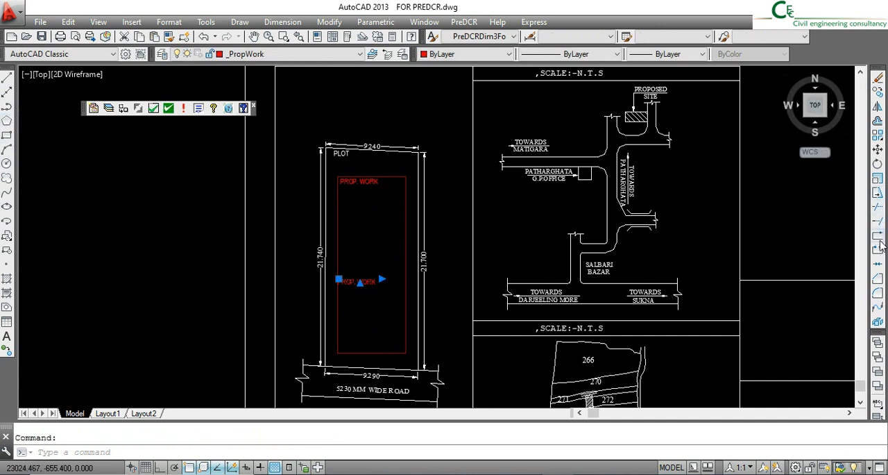
# - Rotate the lower PROP. WORK copy by 90° with Ortho on so it reads vertically along the rectangle's left edge
pyautogui.click(878, 164)
pyautogui.click(347, 287)
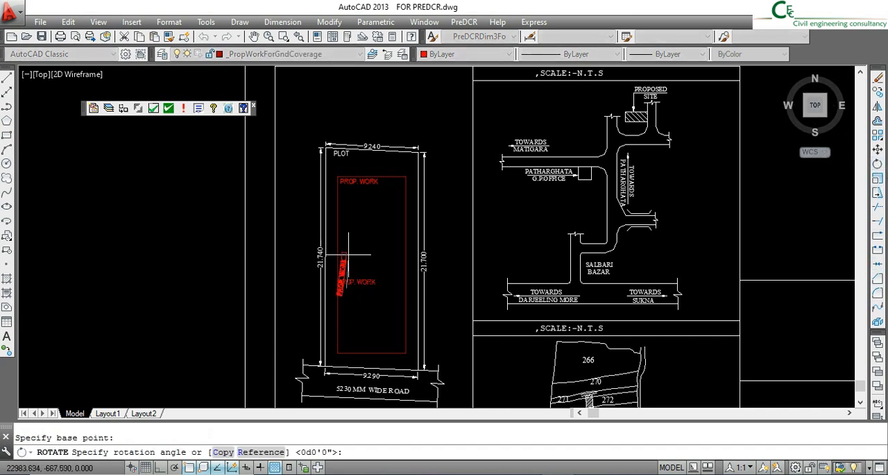
pyautogui.click(161, 467)
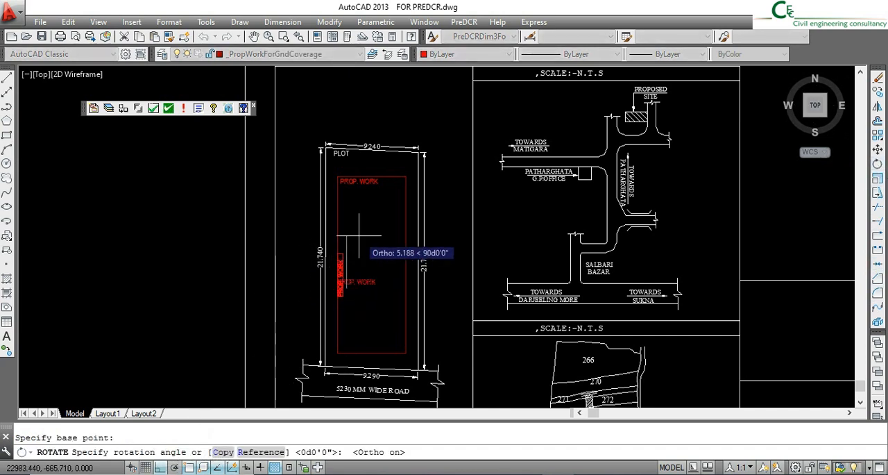
pyautogui.scroll(4, 344, 278)
pyautogui.click(333, 261)
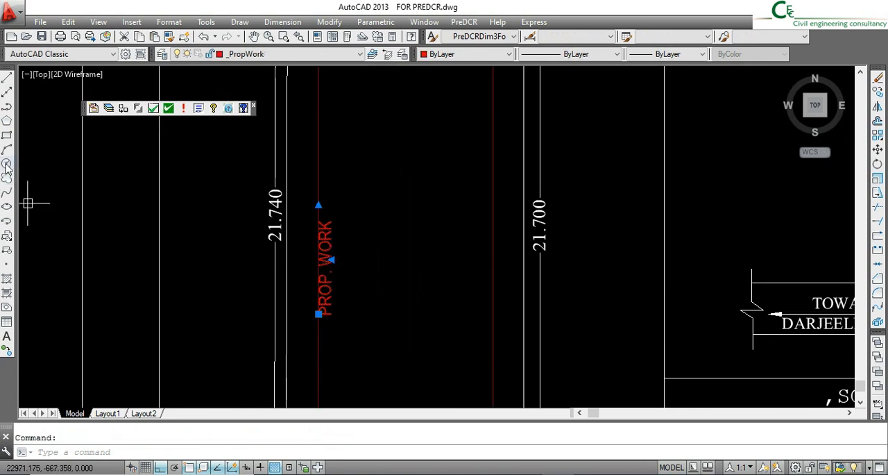
# - Dock the Modify toolbar beside the Draw toolbar
pyautogui.moveTo(883, 70)
pyautogui.mouseDown()
pyautogui.moveTo(504, 133)
pyautogui.moveTo(116, 119)
pyautogui.moveTo(53, 93)
pyautogui.moveTo(61, 108)
pyautogui.moveTo(22, 104)
pyautogui.moveTo(27, 89)
pyautogui.mouseUp()
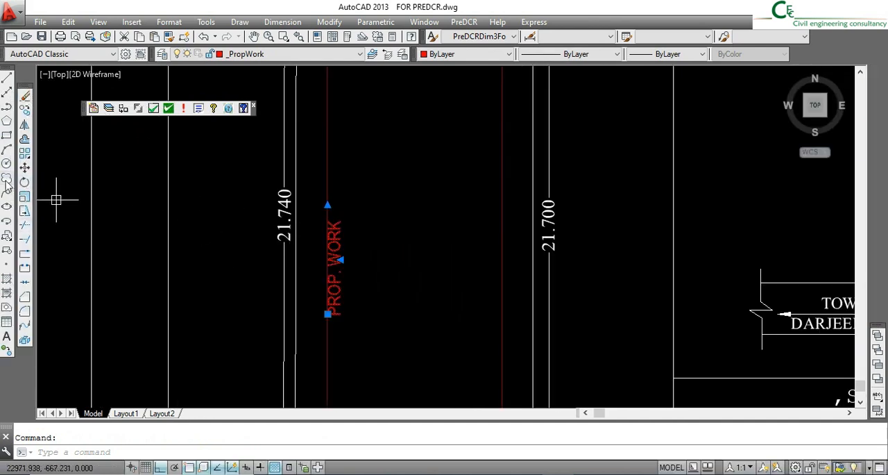
# - Move the vertical PROP. WORK text slightly to the right, clear of the rectangle's left edge
pyautogui.click(24, 167)
pyautogui.click(416, 247)
pyautogui.click(421, 248)
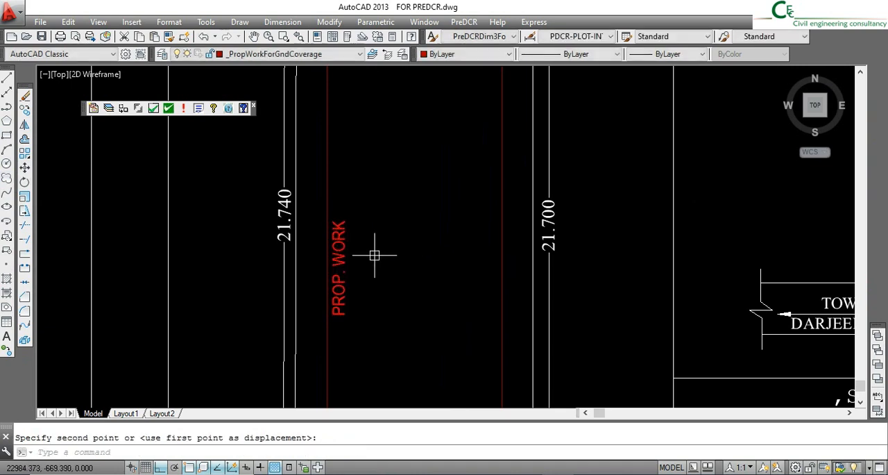
pyautogui.click(339, 244)
pyautogui.doubleClick(339, 245)
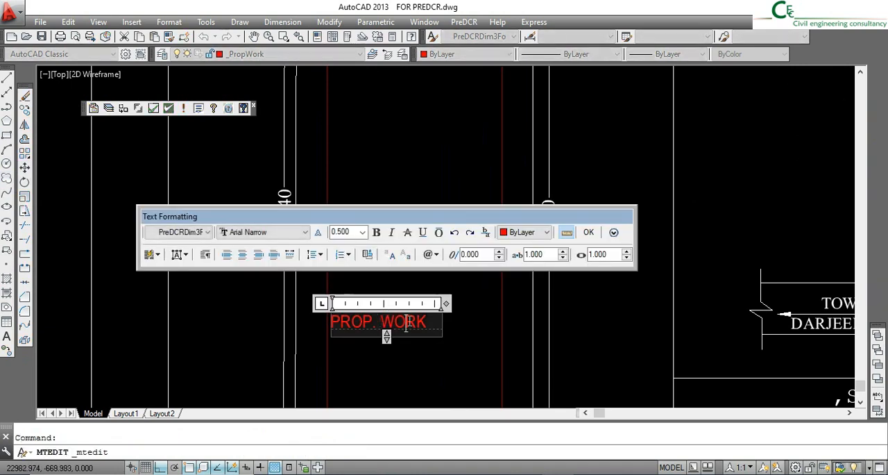
pyautogui.click(458, 324)
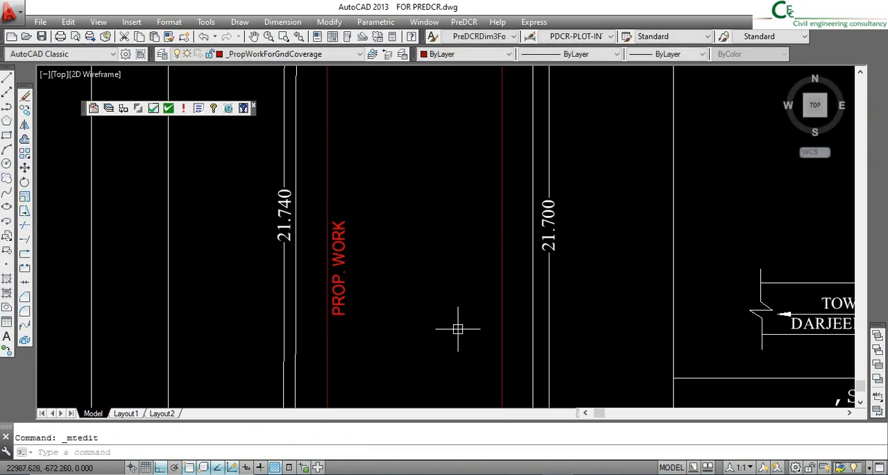
pyautogui.click(502, 268)
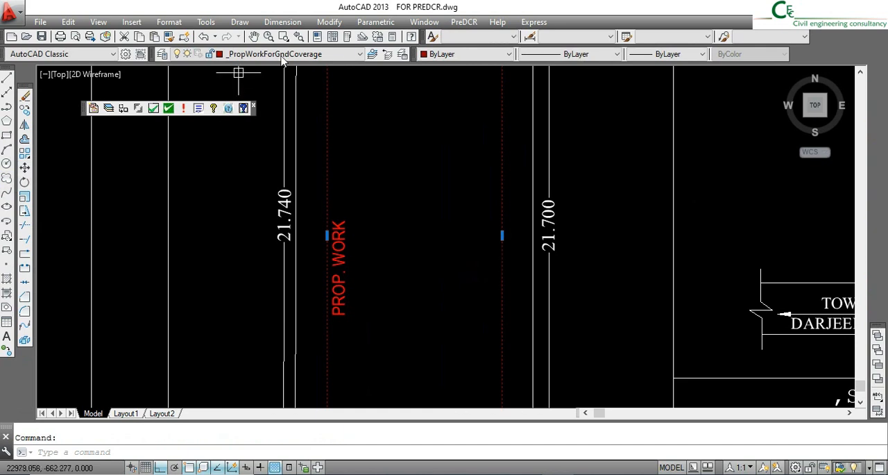
pyautogui.press('Escape')
# - Extend the vertical PROP. WORK text to read PROP. WORK FOR GD. COV. and widen its text box so it fits on one line
pyautogui.doubleClick(336, 266)
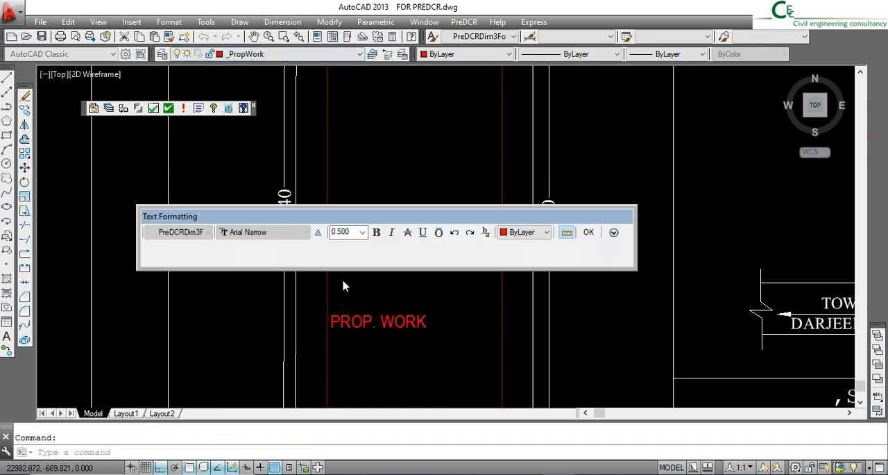
pyautogui.moveTo(428, 323); pyautogui.dragTo(383, 325)
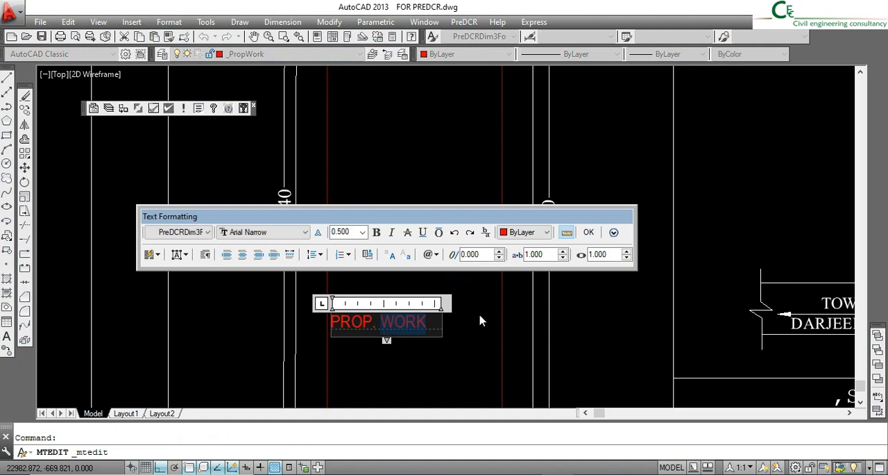
pyautogui.click(436, 321)
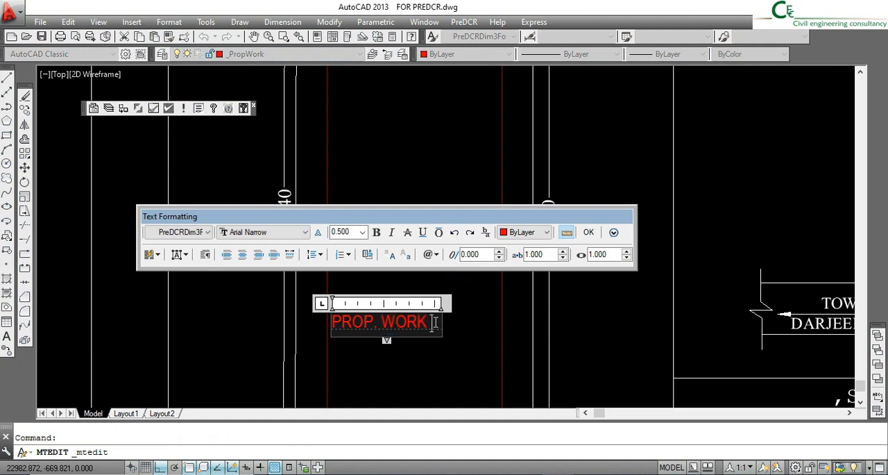
pyautogui.press('Return')
pyautogui.write('FOR GD. COV.')
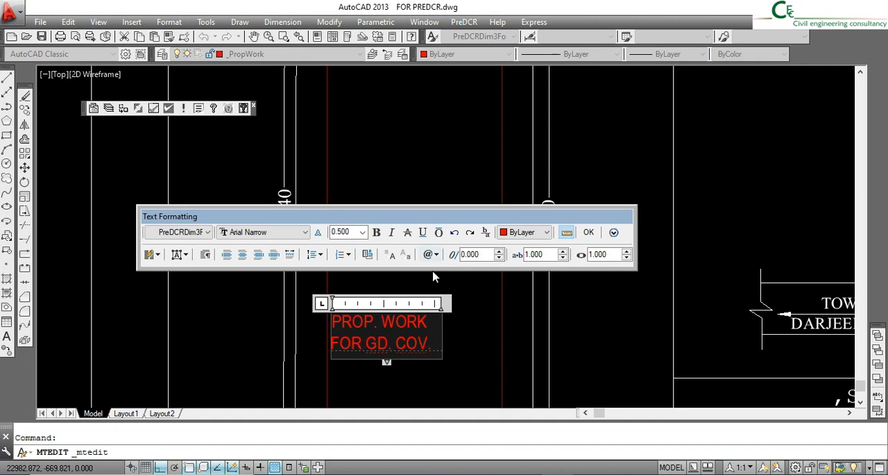
pyautogui.moveTo(443, 303); pyautogui.dragTo(546, 303)
pyautogui.click(588, 232)
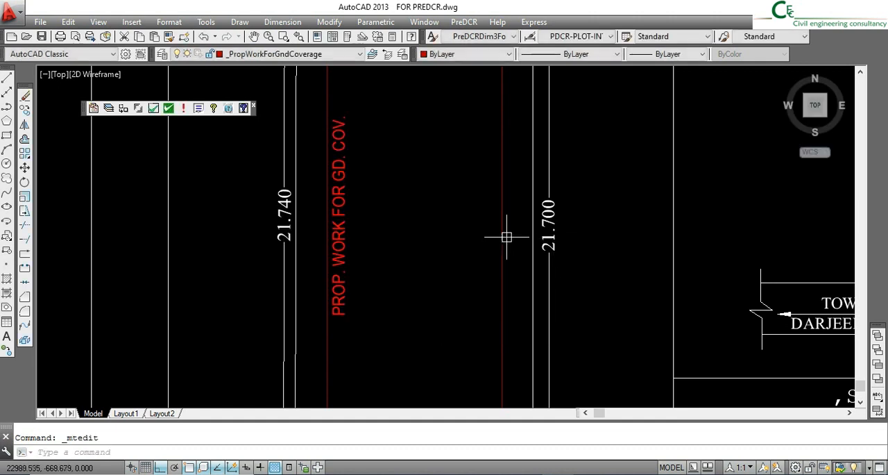
# - Match the properties of the PROP. WORK FOR GD. COV. text to the ground coverage rectangle
pyautogui.click(168, 37)
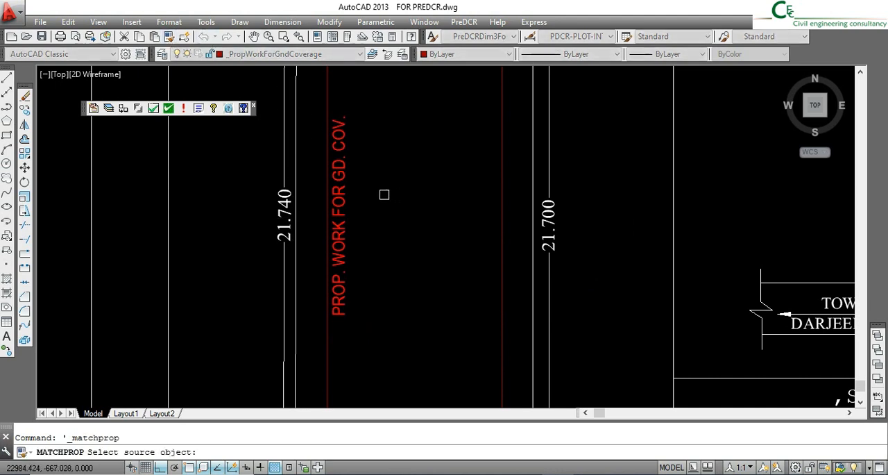
pyautogui.click(327, 109)
pyautogui.click(341, 173)
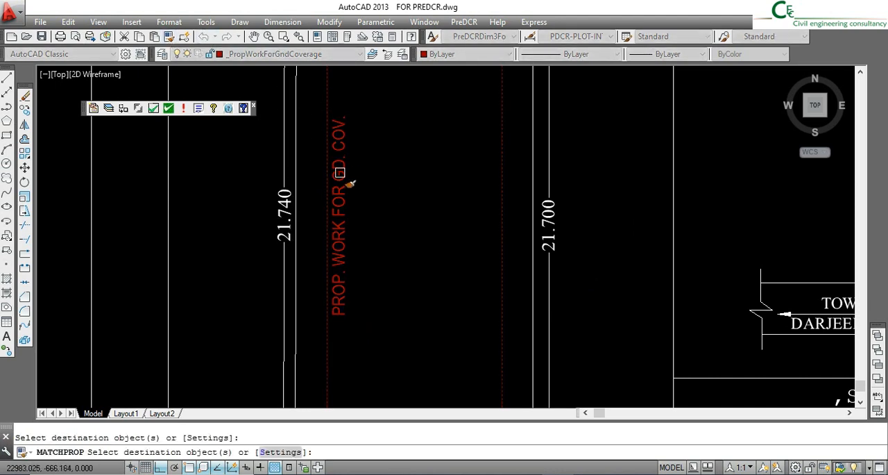
pyautogui.press('Escape')
# - Make _MainRoad the current layer and trace a closed polyline through the plot's two lower corners and both ends of the road's lower edge
pyautogui.scroll(-3, 412, 234)
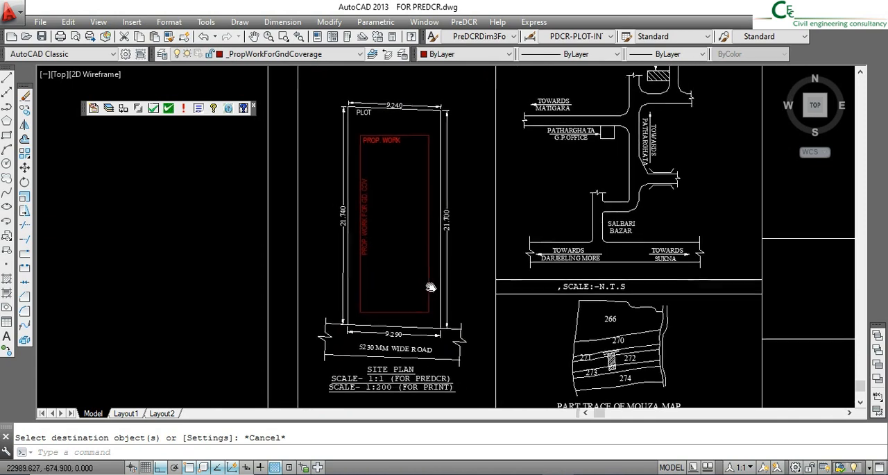
pyautogui.click(267, 54)
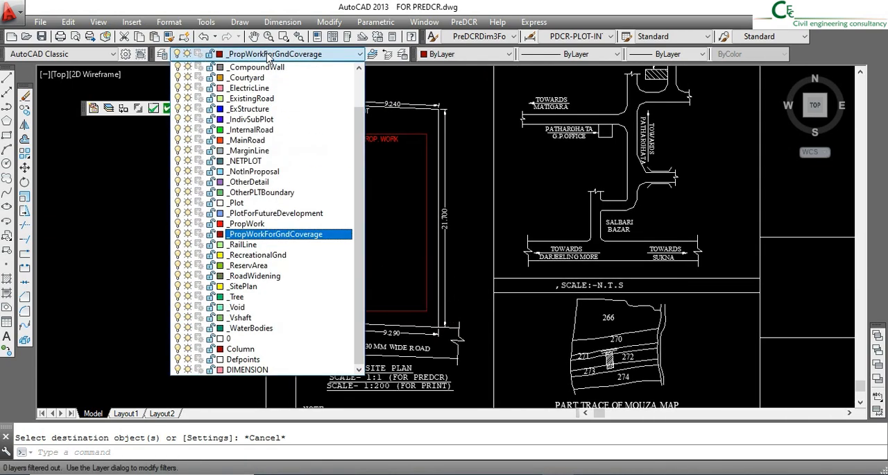
pyautogui.click(251, 140)
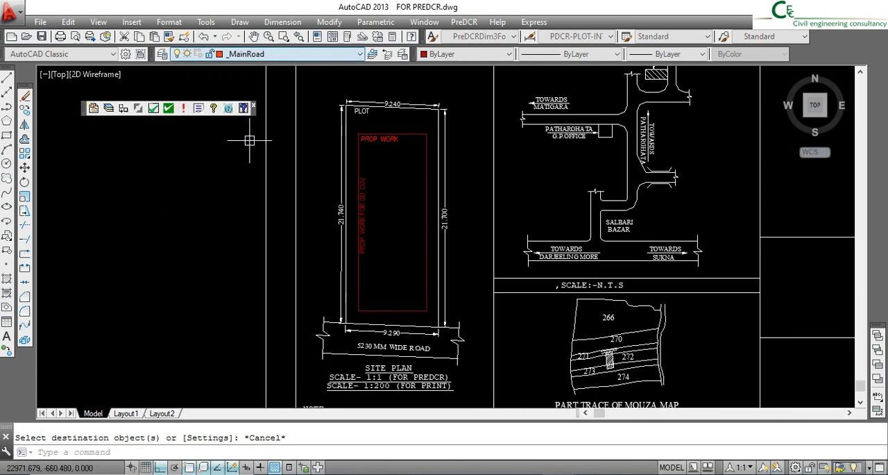
pyautogui.click(7, 106)
pyautogui.scroll(5, 345, 348)
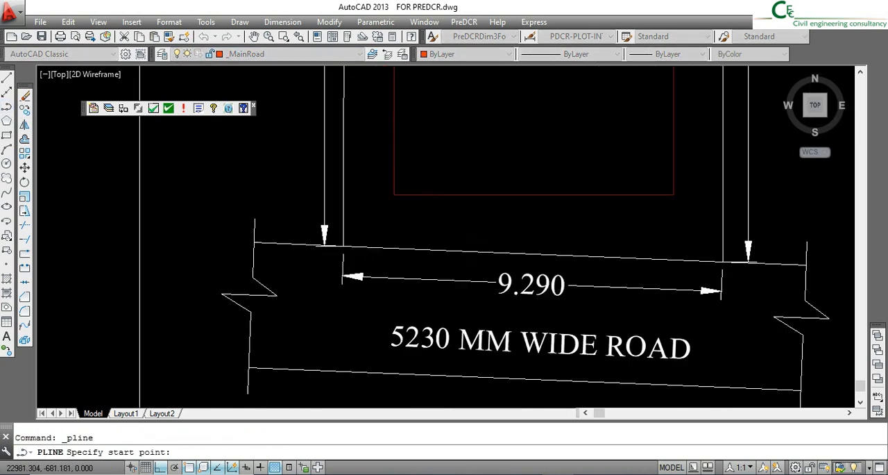
pyautogui.click(342, 246)
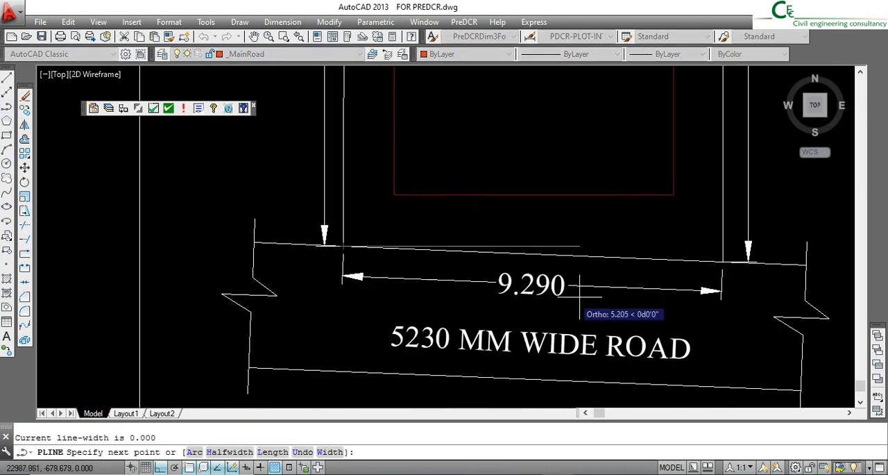
pyautogui.click(722, 261)
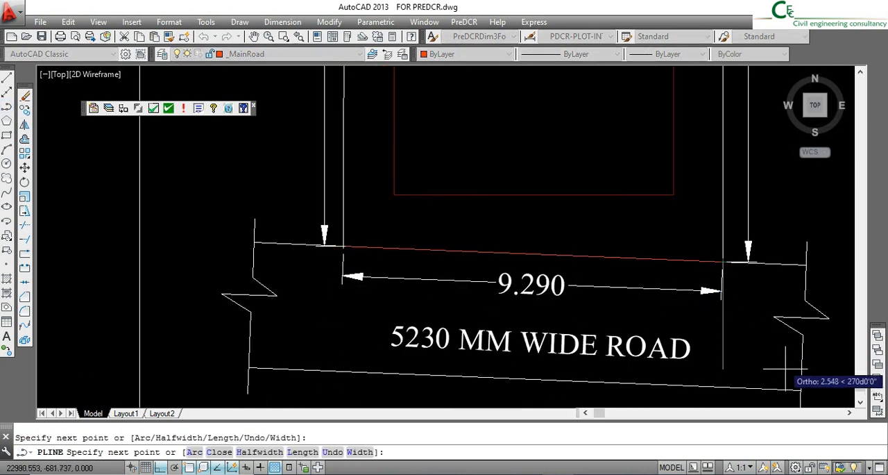
pyautogui.click(802, 390)
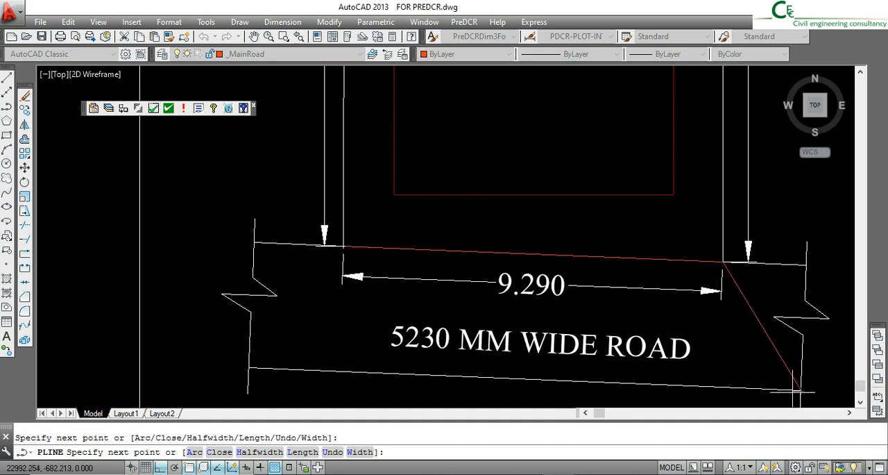
pyautogui.click(249, 369)
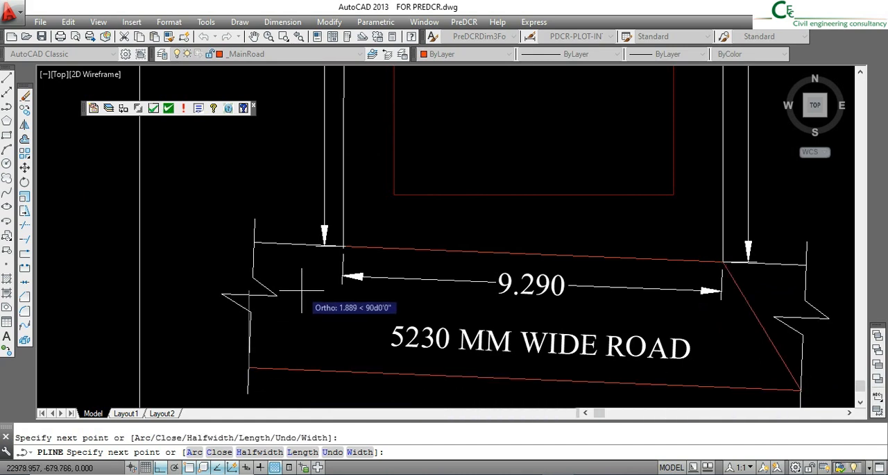
pyautogui.write('c')
pyautogui.press('Return')
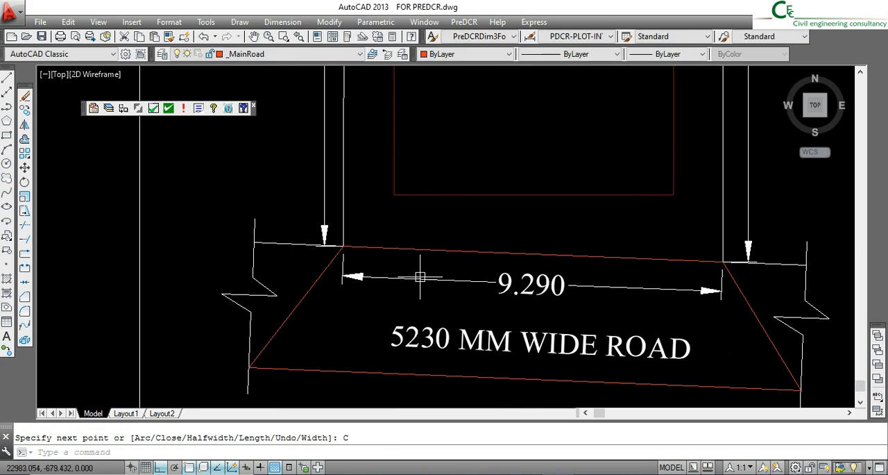
# - Change the road width label below the plot to read 5.230 MT. WIDE ROAD
pyautogui.scroll(-5, 419, 273)
pyautogui.scroll(3, 377, 283)
pyautogui.moveTo(377, 283); pyautogui.dragTo(375, 298, button='middle')
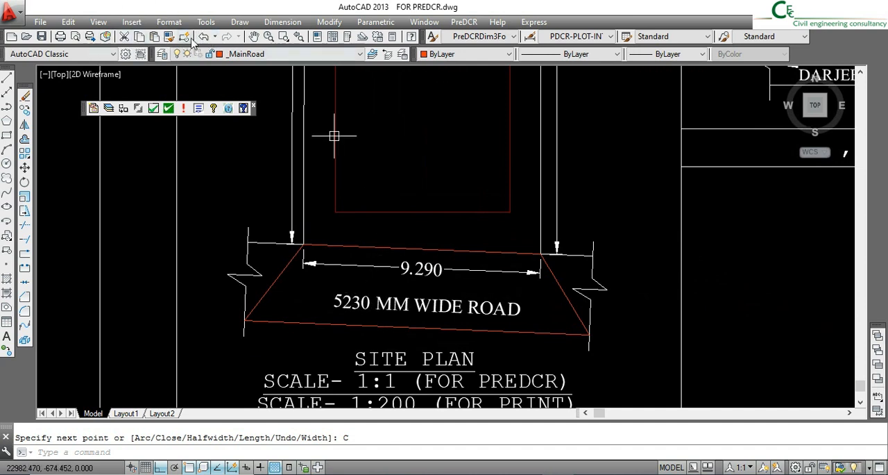
pyautogui.doubleClick(354, 303)
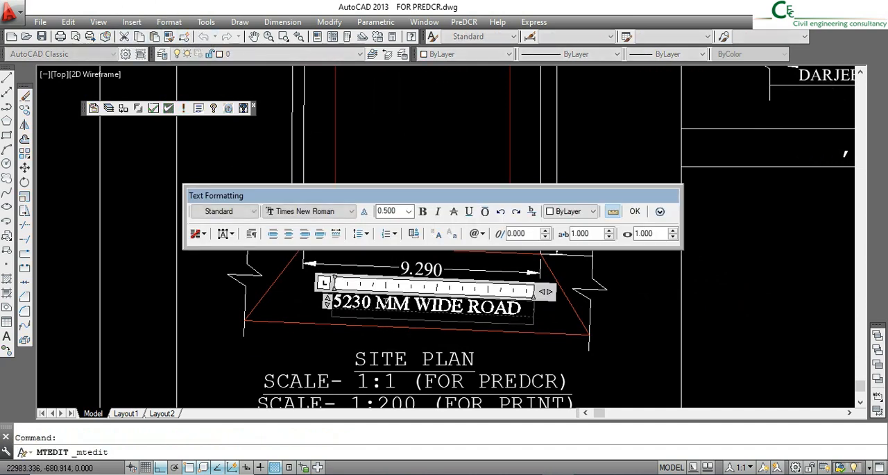
pyautogui.moveTo(399, 305); pyautogui.dragTo(340, 304)
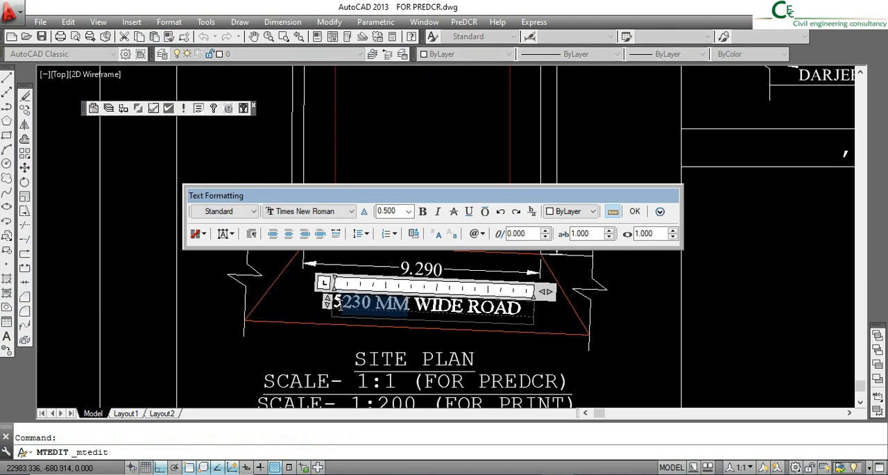
pyautogui.click(344, 304)
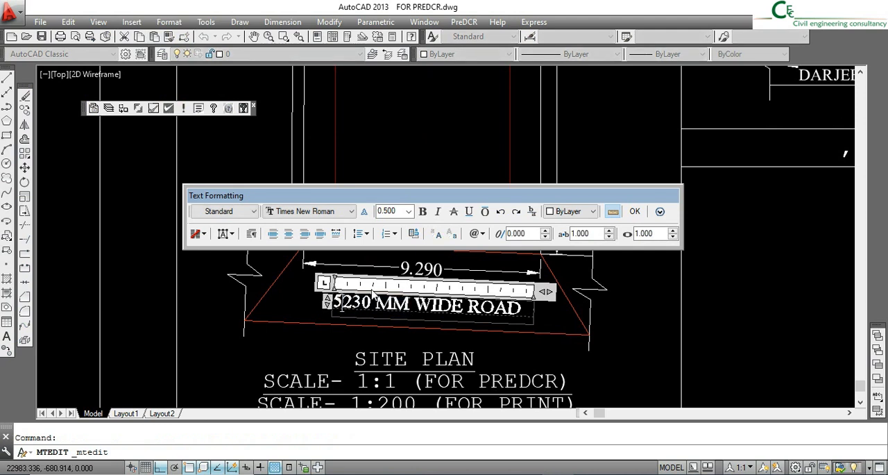
pyautogui.write('.')
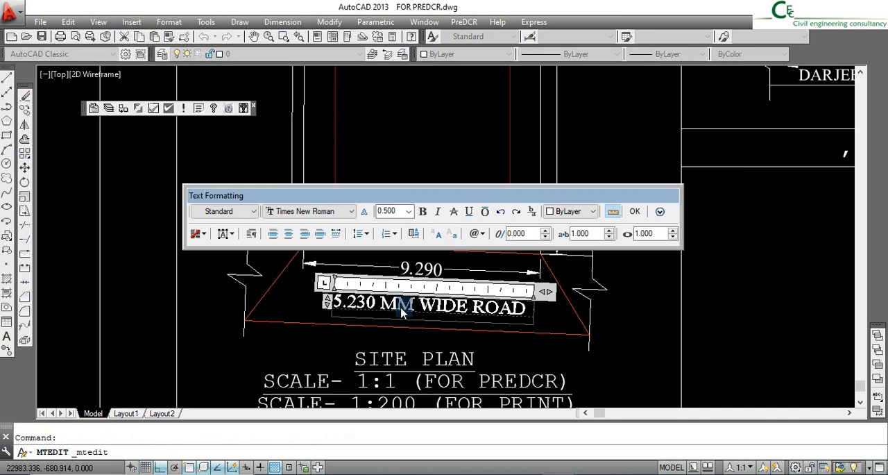
pyautogui.press('Delete')
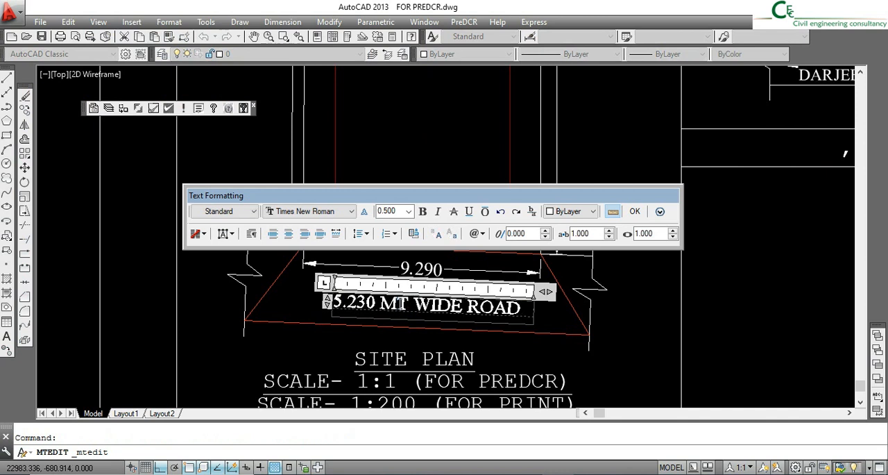
pyautogui.write('T.')
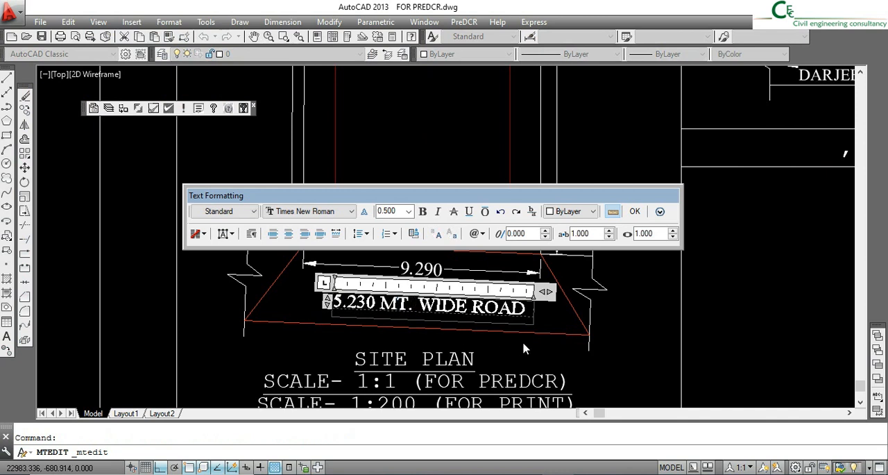
pyautogui.click(528, 333)
# - Match the properties of the road width label to the _MainRoad polyline
pyautogui.click(521, 309)
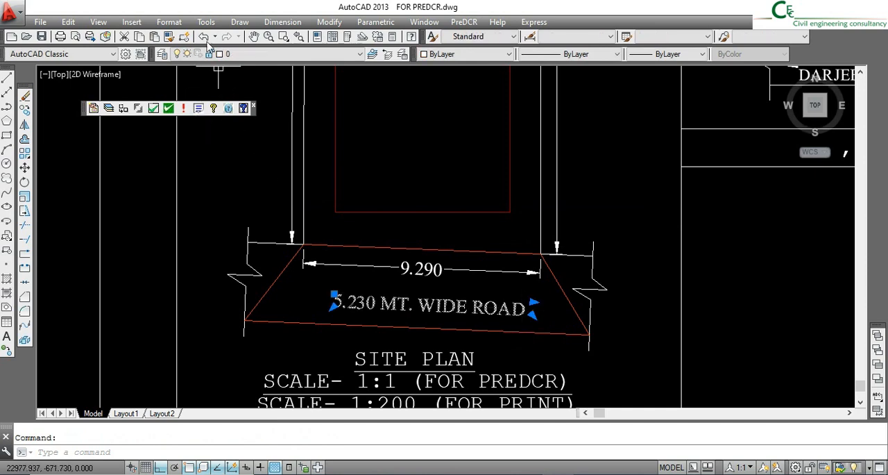
pyautogui.press('Escape')
pyautogui.click(168, 36)
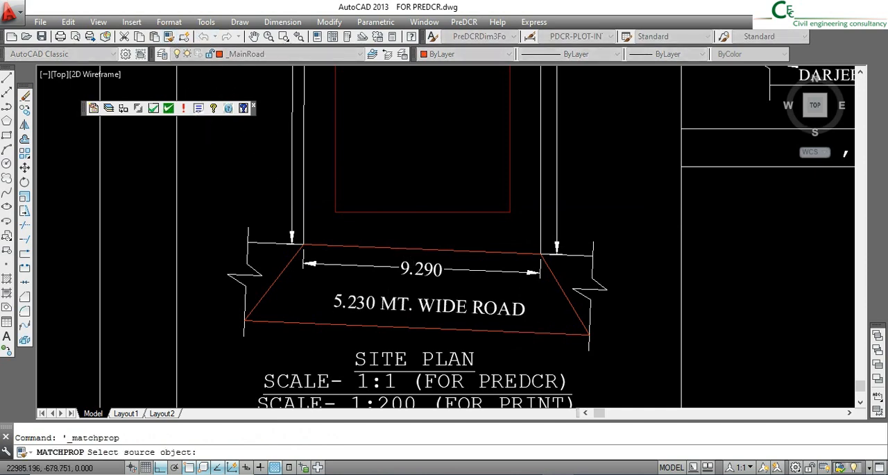
pyautogui.click(402, 254)
pyautogui.click(405, 303)
pyautogui.press('Escape')
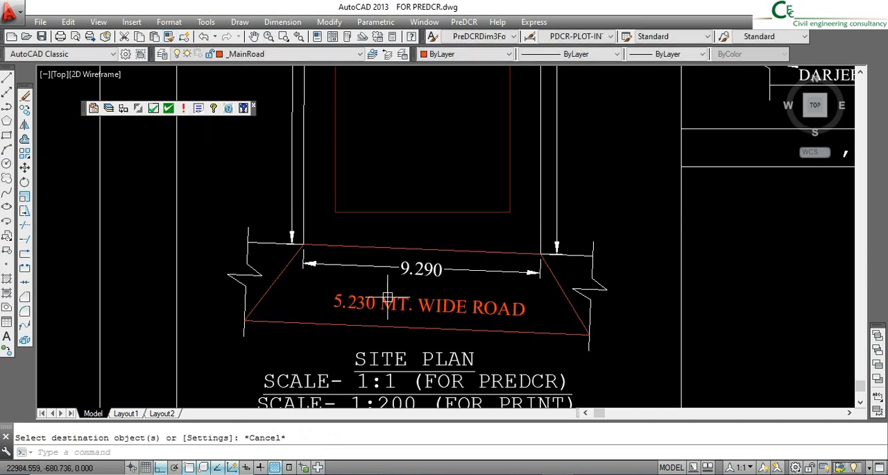
# - Make _SitePlan the current layer and draw a rectangle along the frame enclosing the site plan drawing and its notes
pyautogui.scroll(-5, 387, 297)
pyautogui.scroll(-1, 403, 234)
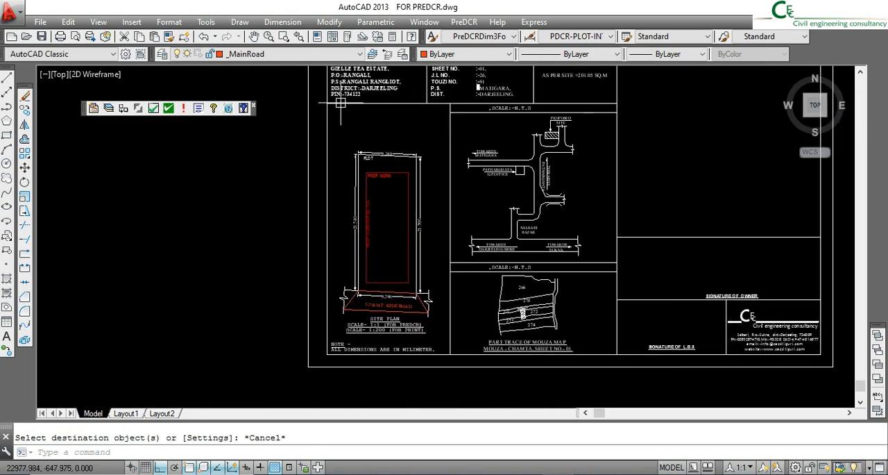
pyautogui.click(303, 54)
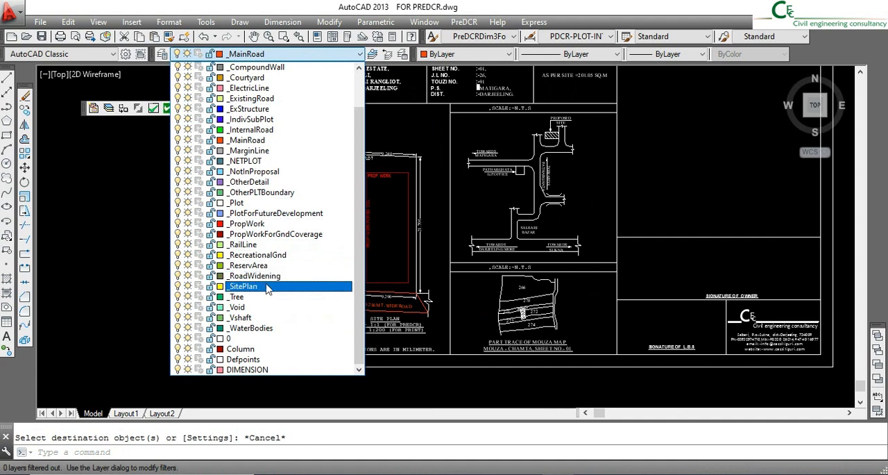
pyautogui.click(266, 291)
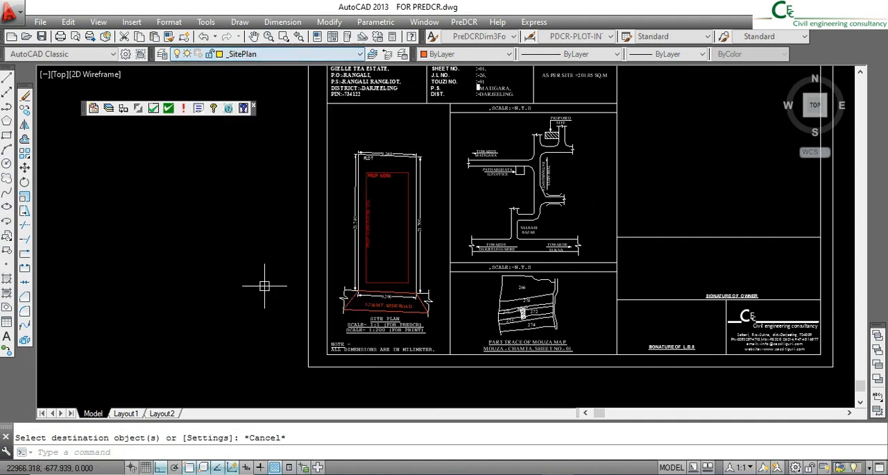
pyautogui.click(8, 136)
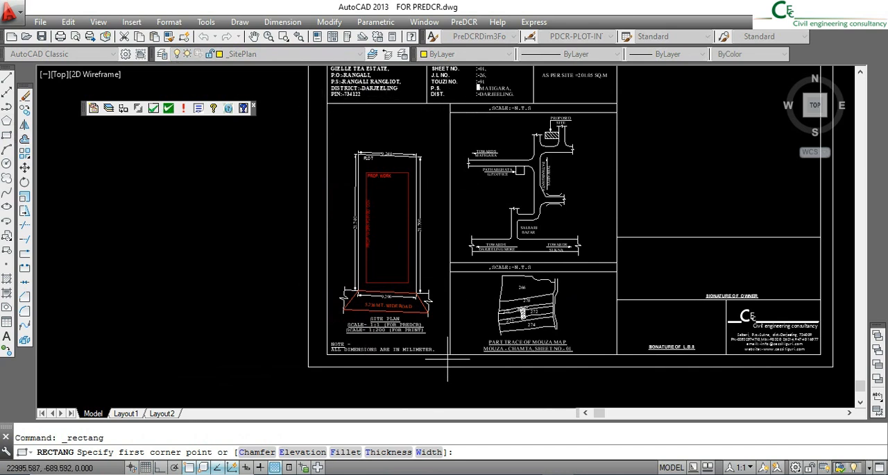
pyautogui.click(326, 103)
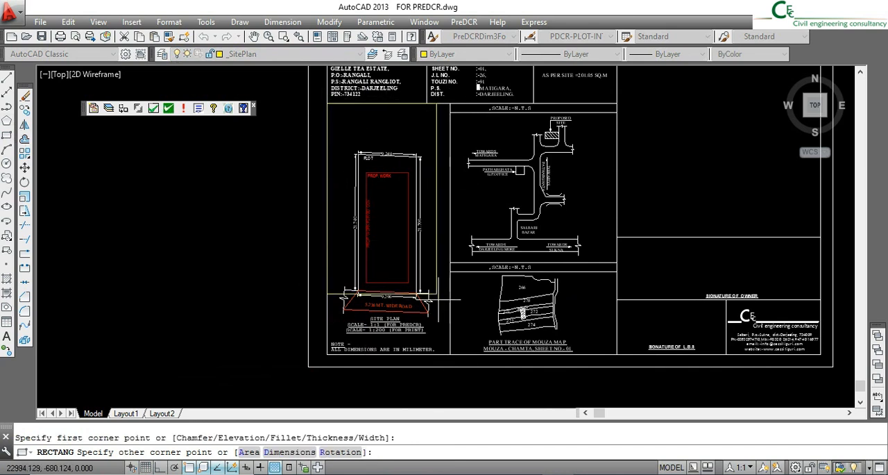
pyautogui.click(450, 352)
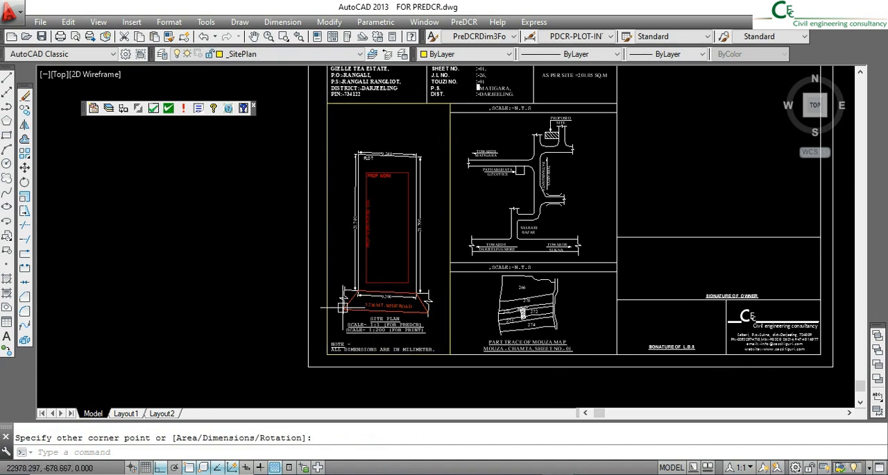
# - Copy the PLOT label straight up into the empty space above the plot, just inside the site plan frame
pyautogui.scroll(6, 354, 145)
pyautogui.click(406, 185)
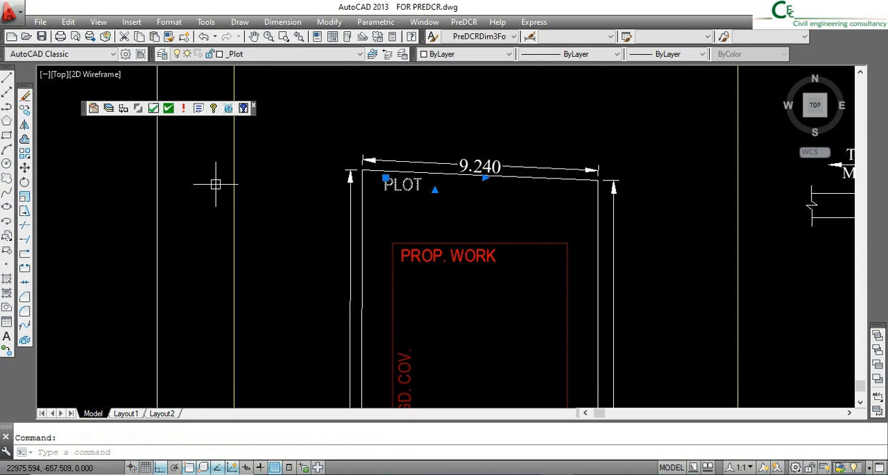
pyautogui.click(25, 109)
pyautogui.scroll(-4, 338, 202)
pyautogui.click(337, 197)
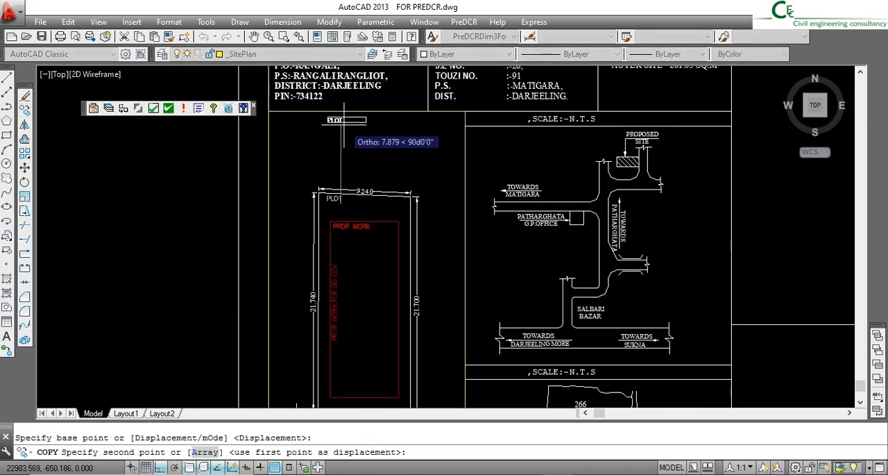
pyautogui.click(333, 123)
pyautogui.press('Escape')
# - Change the copied label above the plot to read SITE PLAN
pyautogui.scroll(6, 331, 118)
pyautogui.doubleClick(328, 123)
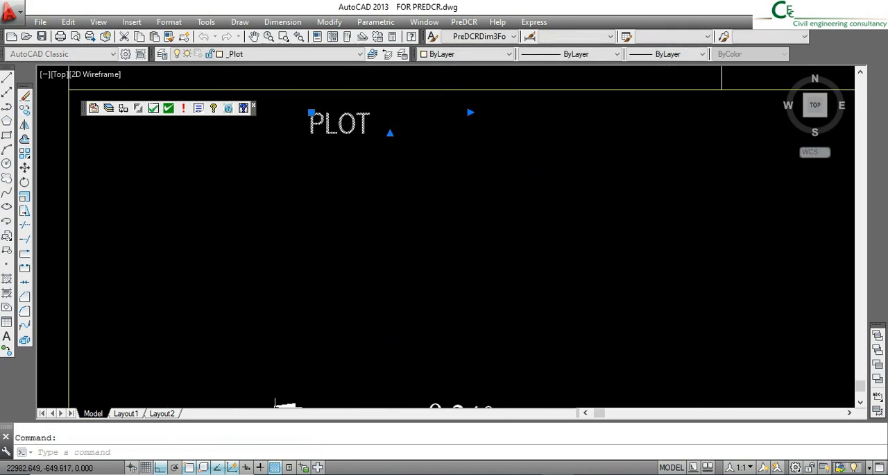
pyautogui.write('SITE PLAN')
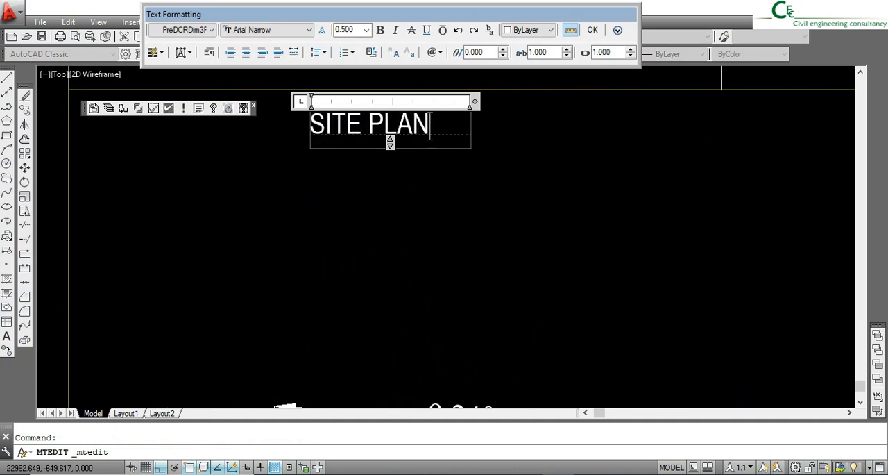
pyautogui.click(392, 163)
pyautogui.scroll(-4, 392, 163)
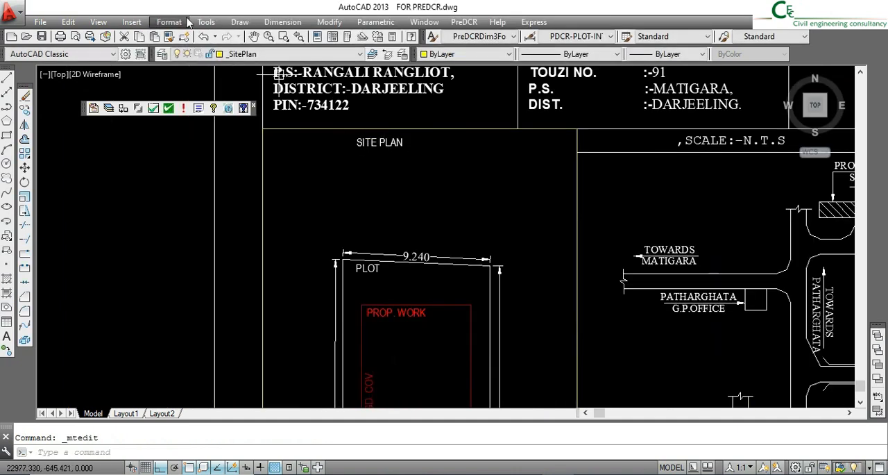
# - Match the properties of the SITE PLAN label to the _SitePlan rectangle
pyautogui.click(169, 38)
pyautogui.click(298, 129)
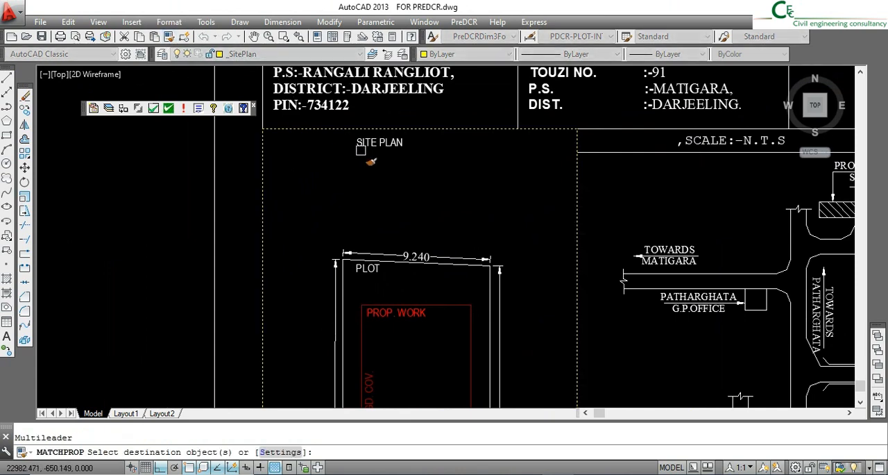
pyautogui.click(376, 146)
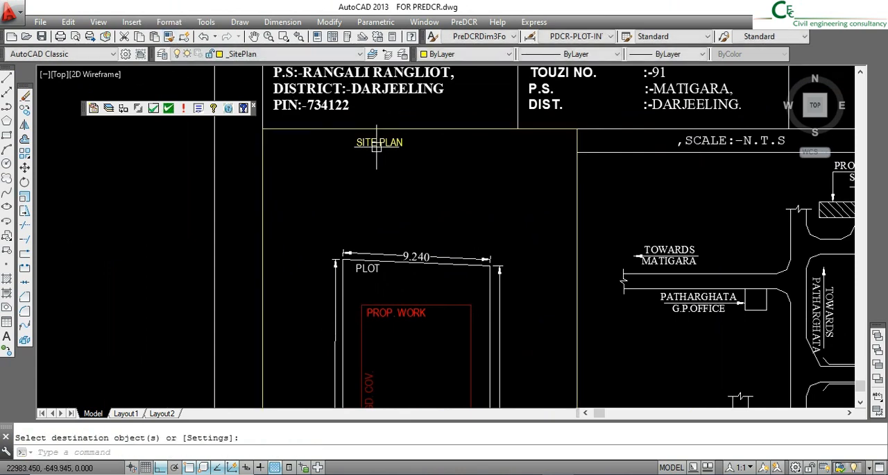
pyautogui.press('Return')
# - Move the SITE PLAN label into the upper-left corner of the site plan rectangle
pyautogui.click(25, 167)
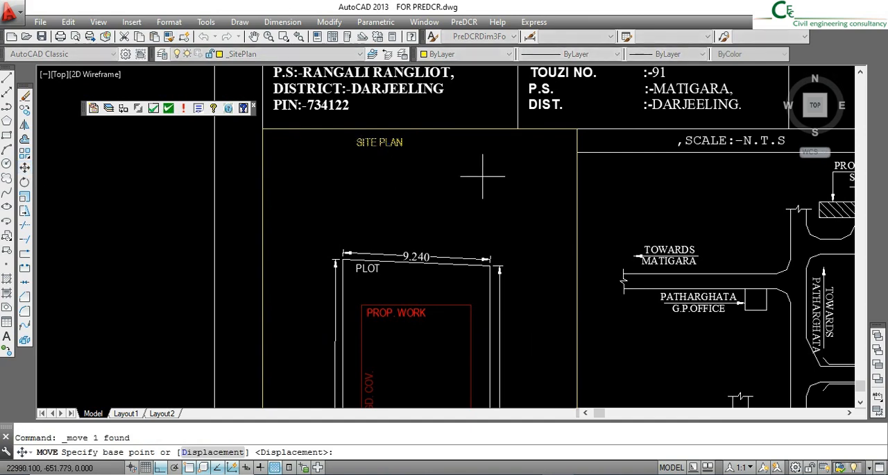
pyautogui.click(482, 179)
pyautogui.click(398, 182)
pyautogui.scroll(-3, 324, 166)
pyautogui.scroll(-2, 324, 167)
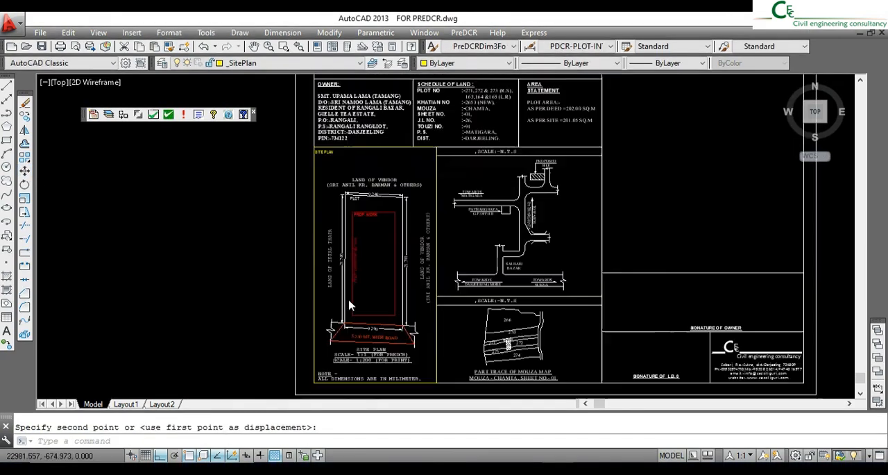
# - Edit the note under the site plan to read ALL DIMENSIONS ARE IN METER
pyautogui.scroll(2, 348, 300)
pyautogui.scroll(-2, 349, 299)
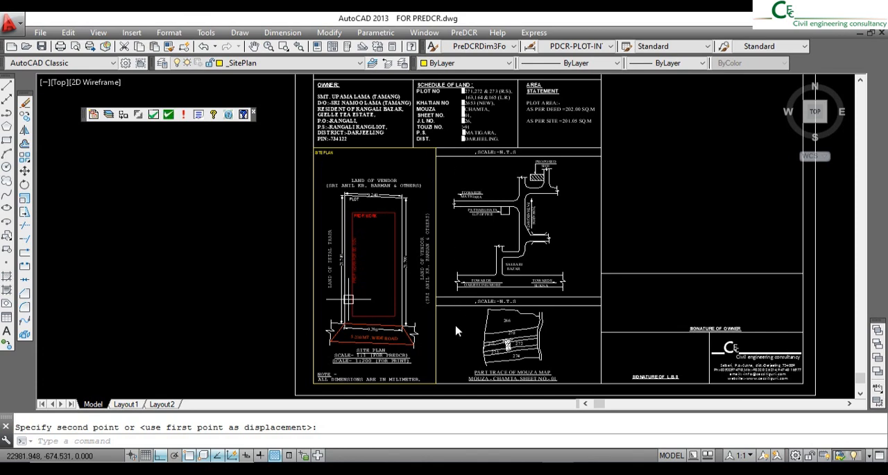
pyautogui.scroll(5, 374, 385)
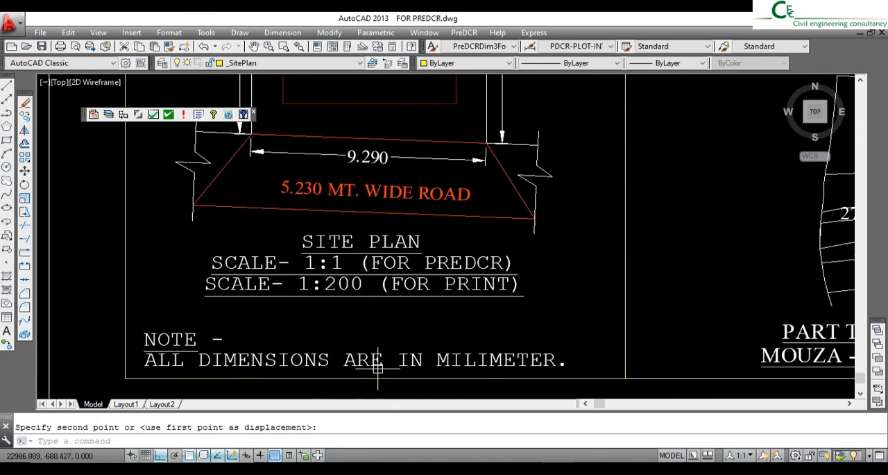
pyautogui.doubleClick(477, 365)
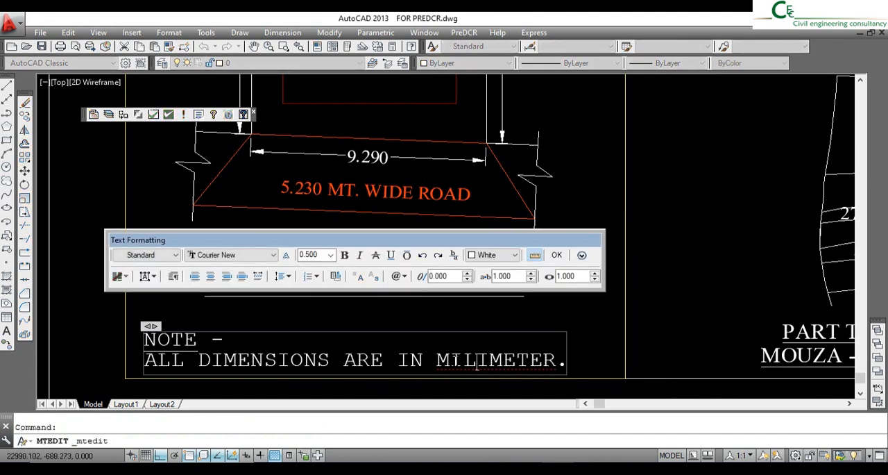
pyautogui.moveTo(450, 359); pyautogui.dragTo(545, 372)
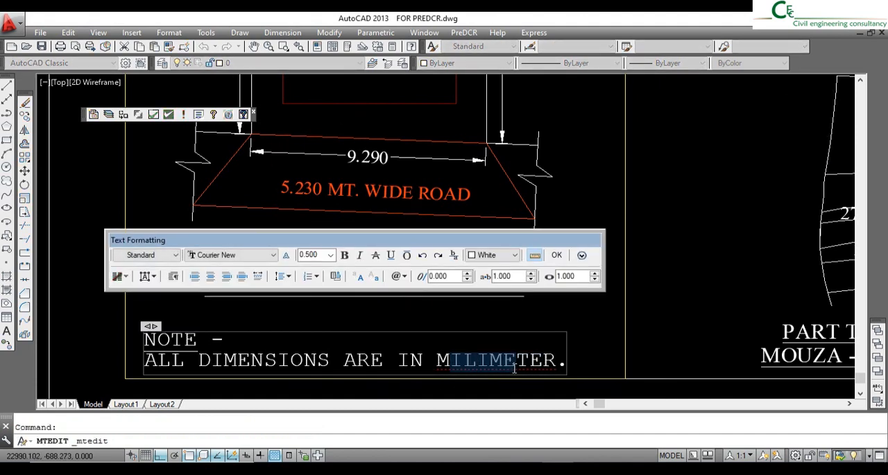
pyautogui.press('Delete')
pyautogui.click(605, 367)
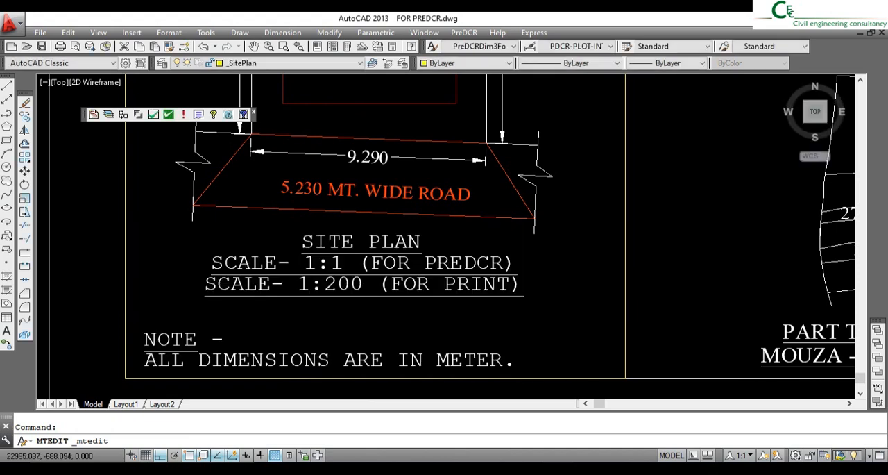
pyautogui.scroll(-5, 384, 284)
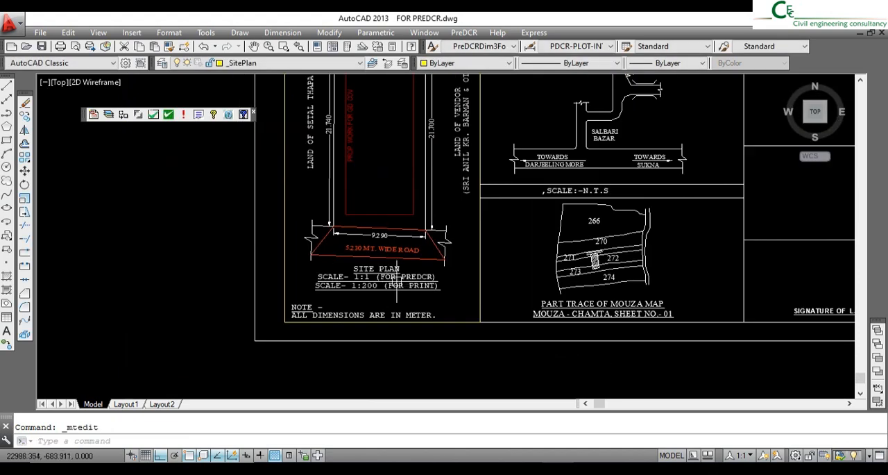
# - Make _OtherDetail the current layer and draw a rectangle along the empty title strip above the owner and schedule blocks
pyautogui.scroll(2, 424, 222)
pyautogui.scroll(-4, 348, 226)
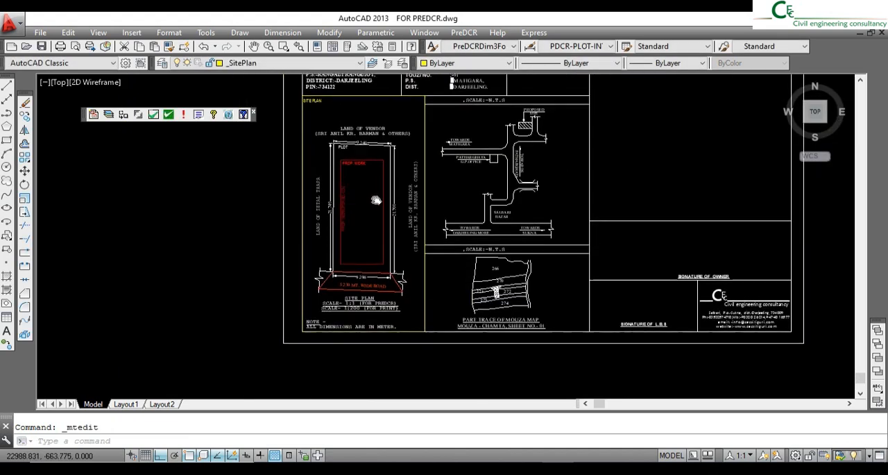
pyautogui.scroll(3, 380, 218)
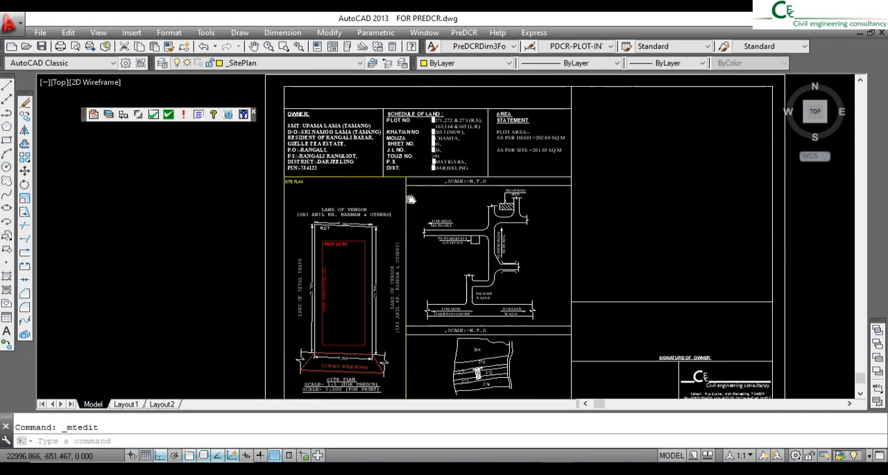
pyautogui.click(292, 63)
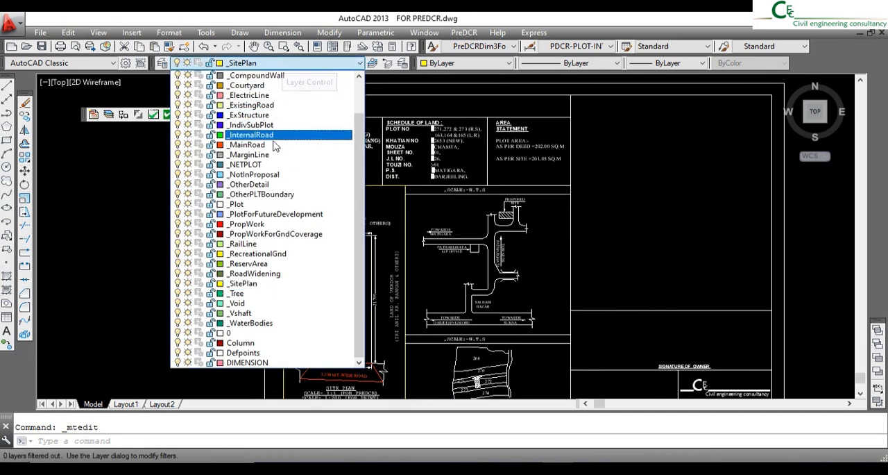
pyautogui.click(269, 185)
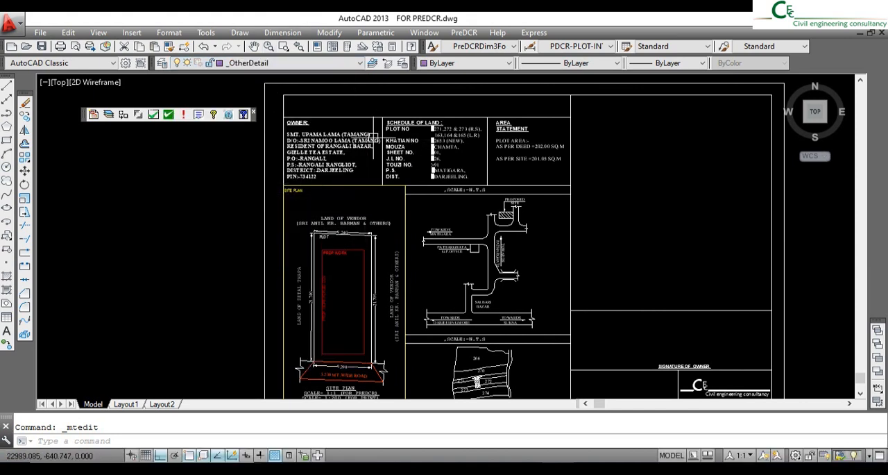
pyautogui.click(7, 139)
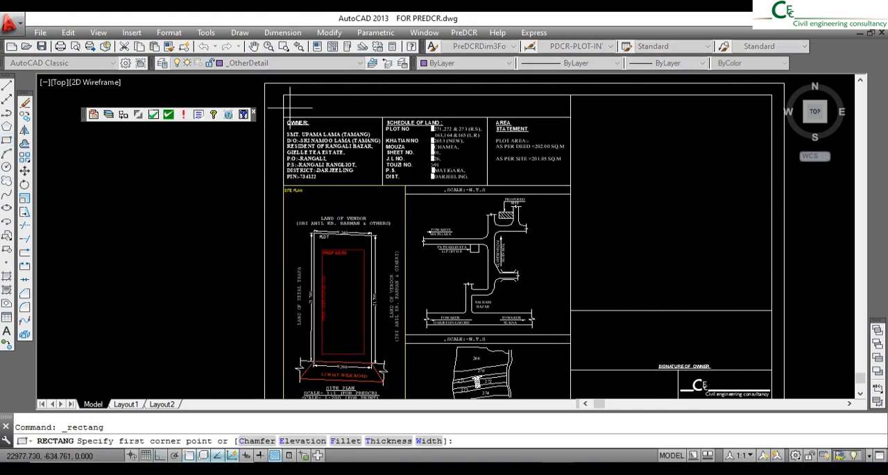
pyautogui.click(284, 95)
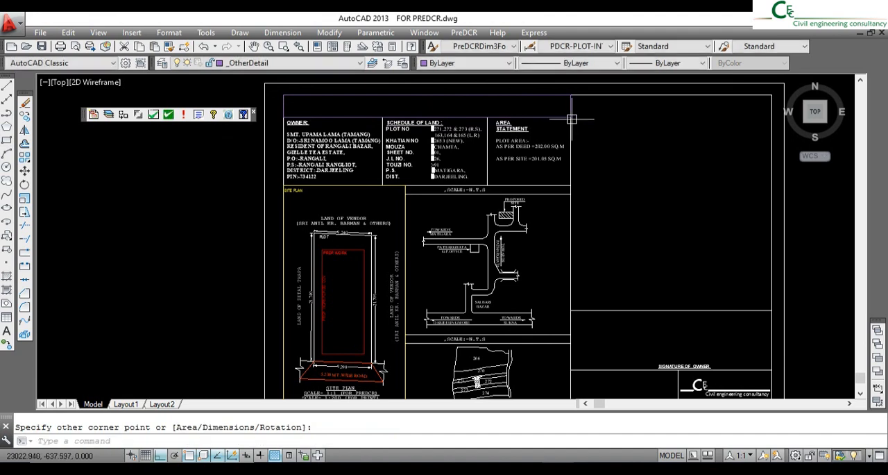
# - Draw an _OtherDetail rectangle around the location plan block beside the site plan
pyautogui.press('space')
pyautogui.click(405, 186)
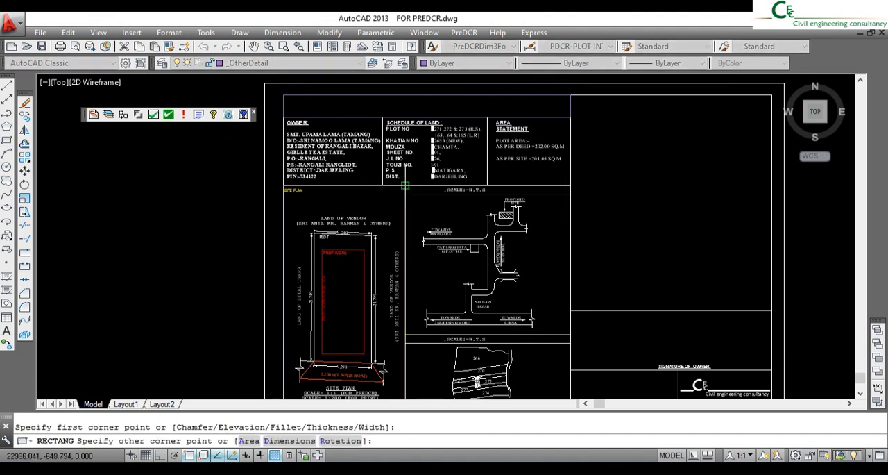
pyautogui.click(571, 335)
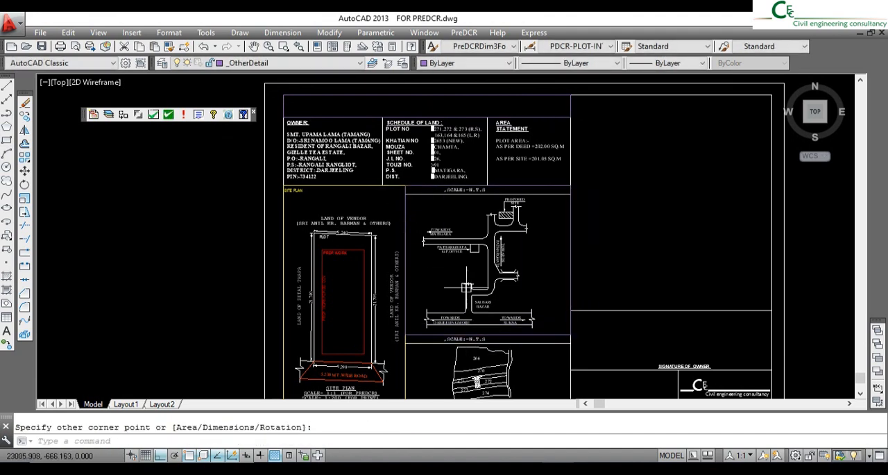
# - Draw an _OtherDetail rectangle around the mouza map block below the location plan
pyautogui.moveTo(462, 233); pyautogui.dragTo(462, 228, button='middle')
pyautogui.scroll(-1, 462, 228)
pyautogui.scroll(1, 438, 320)
pyautogui.press('space')
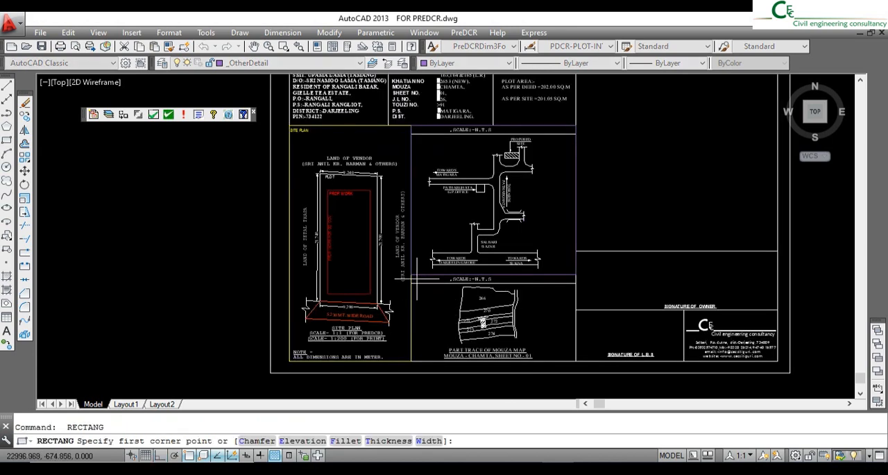
pyautogui.click(411, 275)
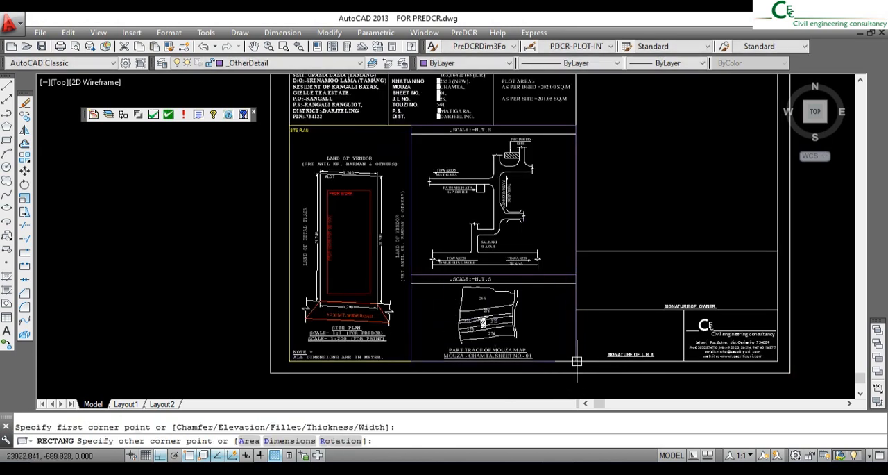
pyautogui.scroll(-1, 509, 294)
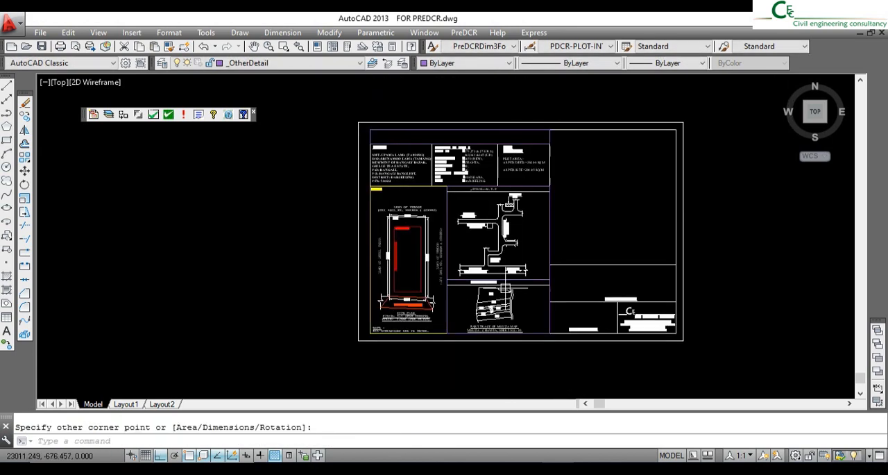
# - Start the PreDCR marking of an Other Detail area as Project Title
pyautogui.scroll(1, 474, 192)
pyautogui.moveTo(501, 217); pyautogui.dragTo(496, 194, button='middle')
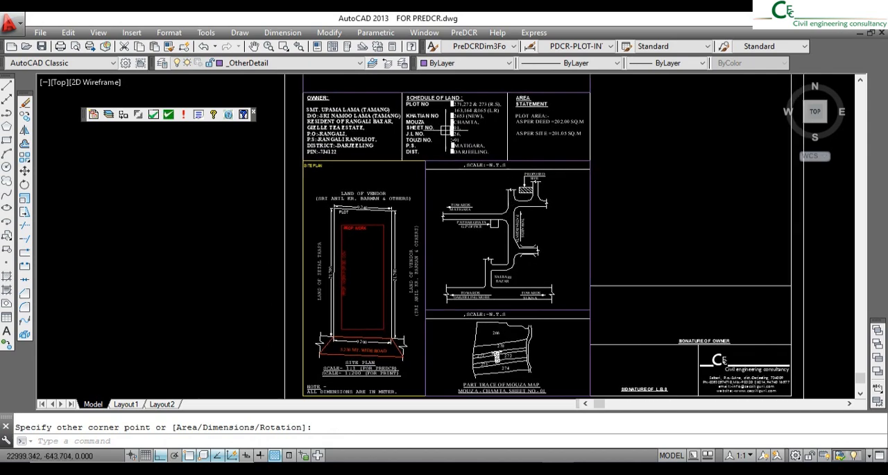
pyautogui.click(467, 33)
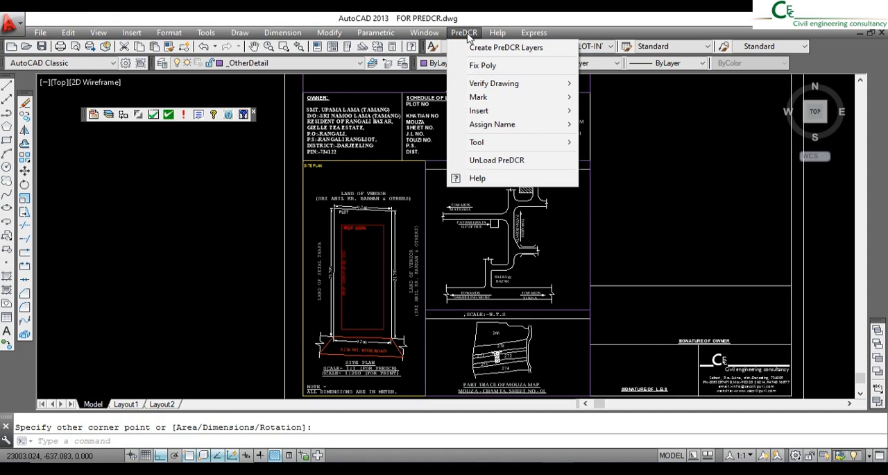
pyautogui.moveTo(479, 100)
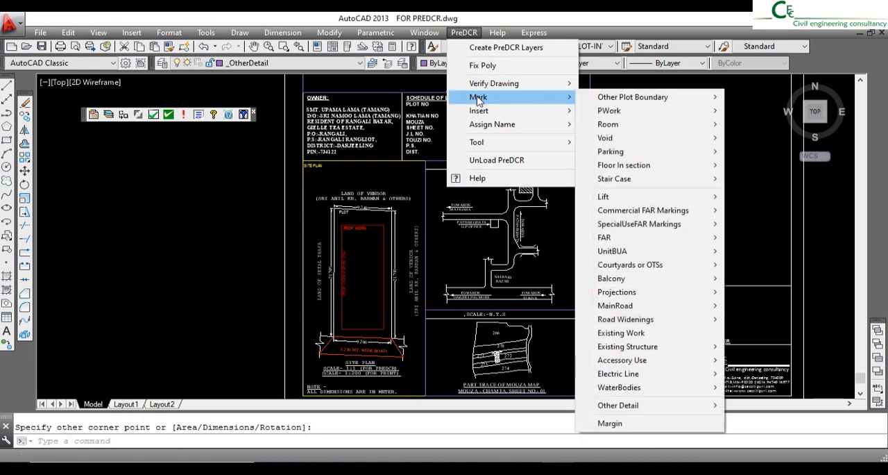
pyautogui.moveTo(633, 407)
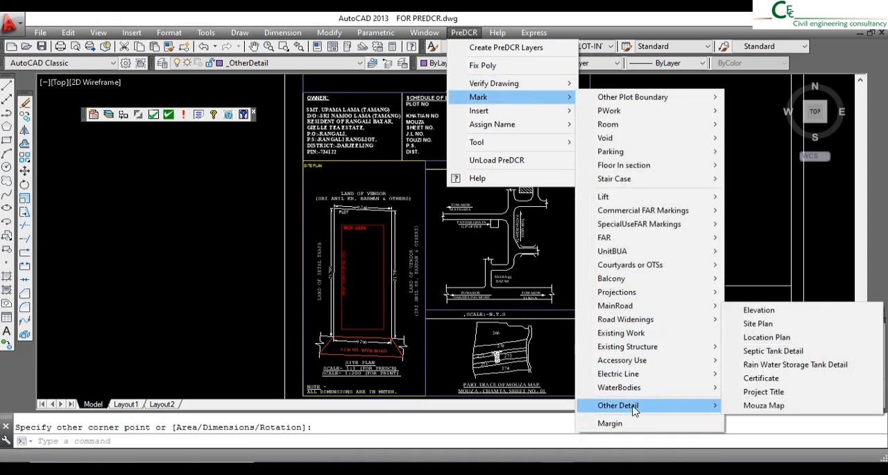
pyautogui.click(764, 392)
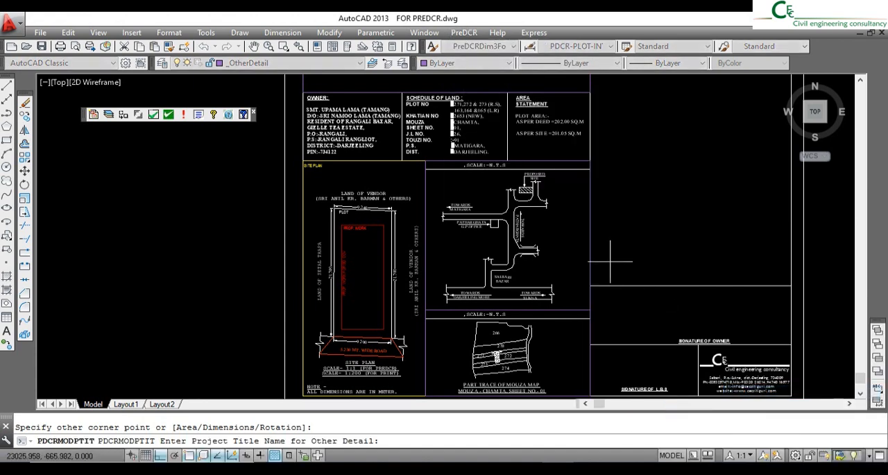
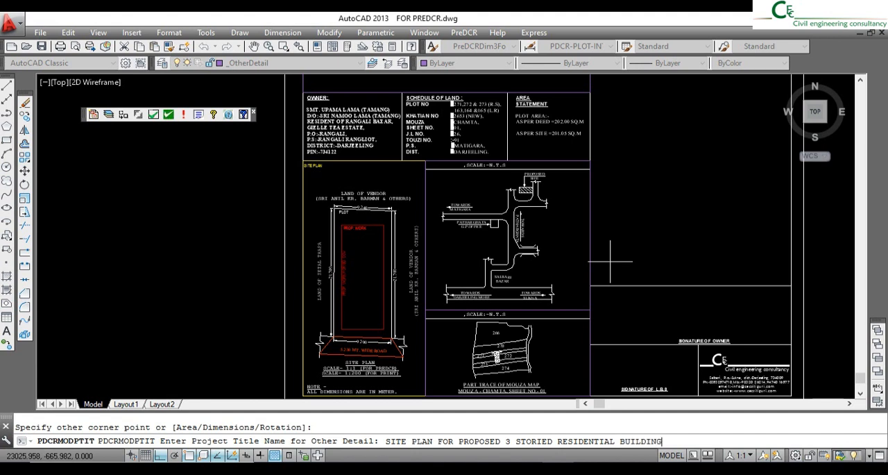
# - Enter the project title SITE PLAN FOR PROPOSED 3 STORIED RESIDENTIAL BUILDING and mark the title strip rectangle above the owner block with it
pyautogui.press('Return')
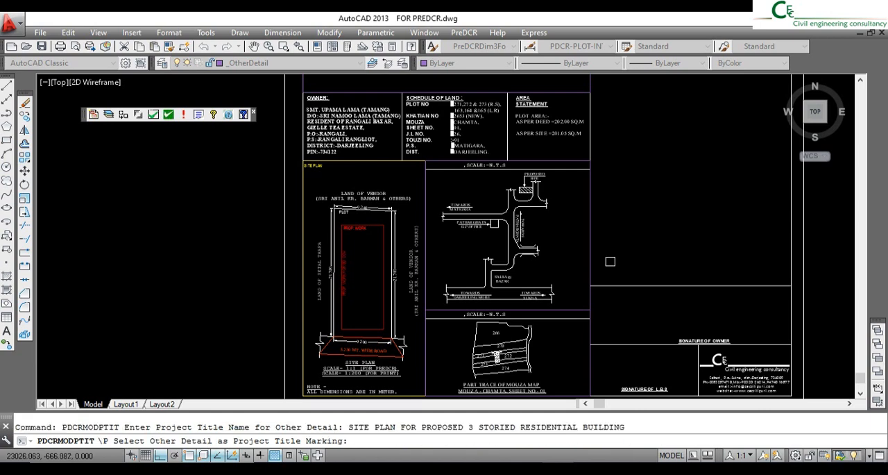
pyautogui.moveTo(490, 233); pyautogui.dragTo(476, 272, button='middle')
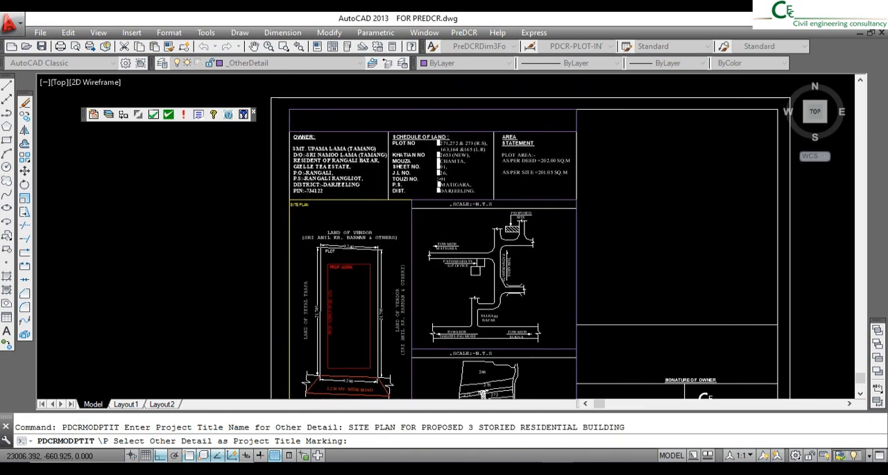
pyautogui.click(436, 110)
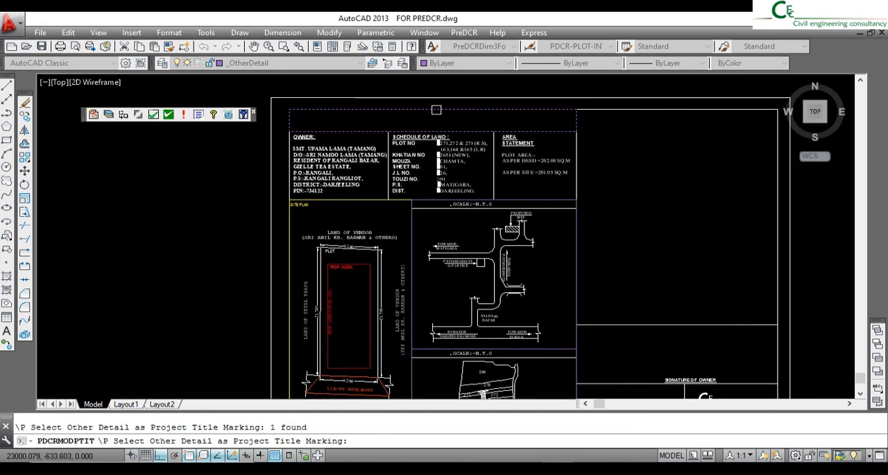
pyautogui.press('Return')
# - Scale the Project Title text by a factor of 3 about the lower right corner of its title strip
pyautogui.scroll(3, 335, 95)
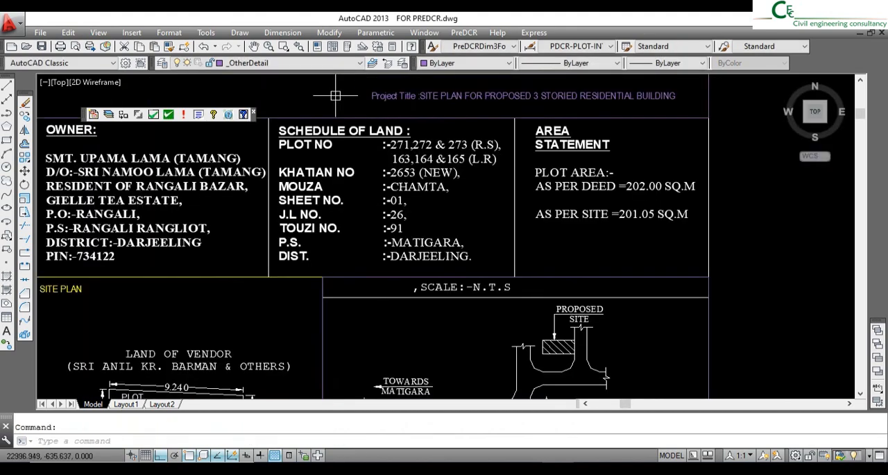
pyautogui.scroll(2, 335, 95)
pyautogui.scroll(-4, 506, 169)
pyautogui.click(532, 172)
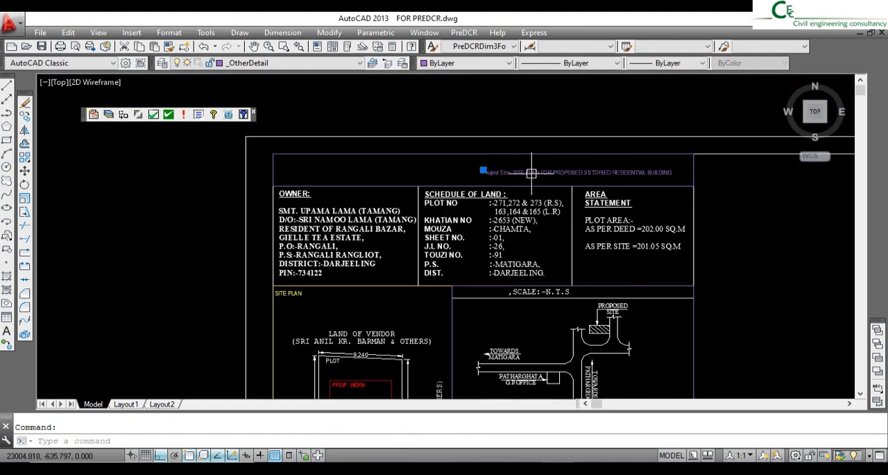
pyautogui.click(25, 199)
pyautogui.click(694, 186)
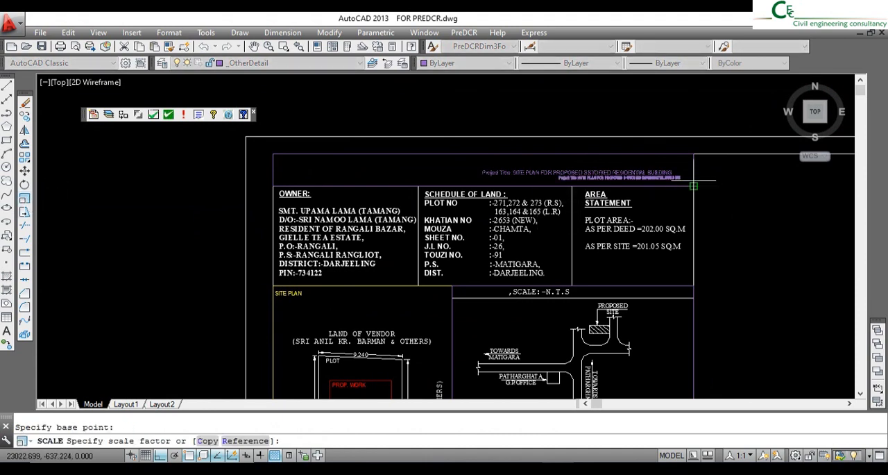
pyautogui.write('3')
pyautogui.press('Return')
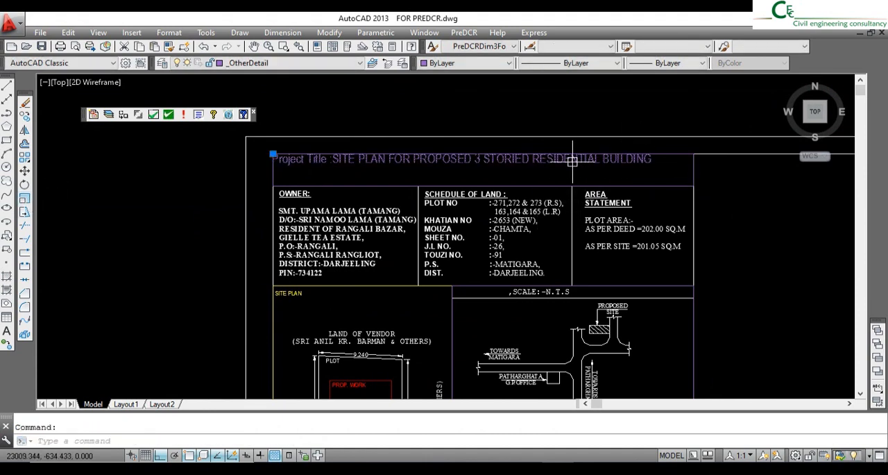
# - Turn Ortho off and move the enlarged Project Title text into the middle of its title strip
pyautogui.click(24, 171)
pyautogui.click(161, 177)
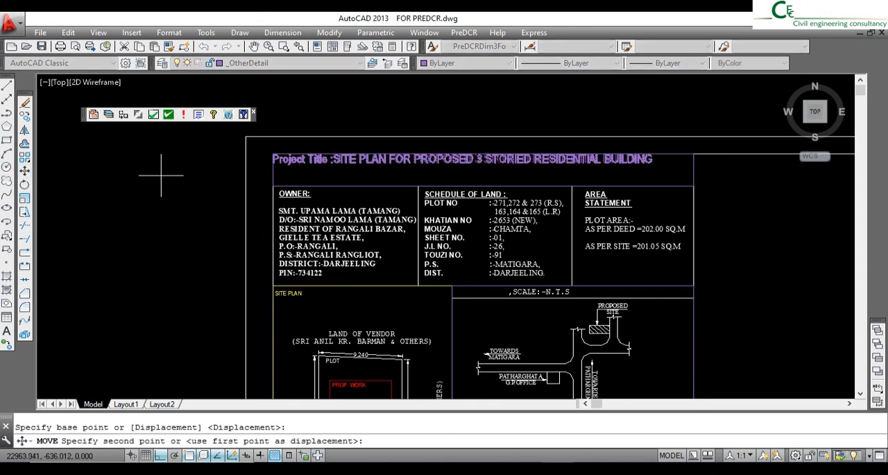
pyautogui.press('F8')
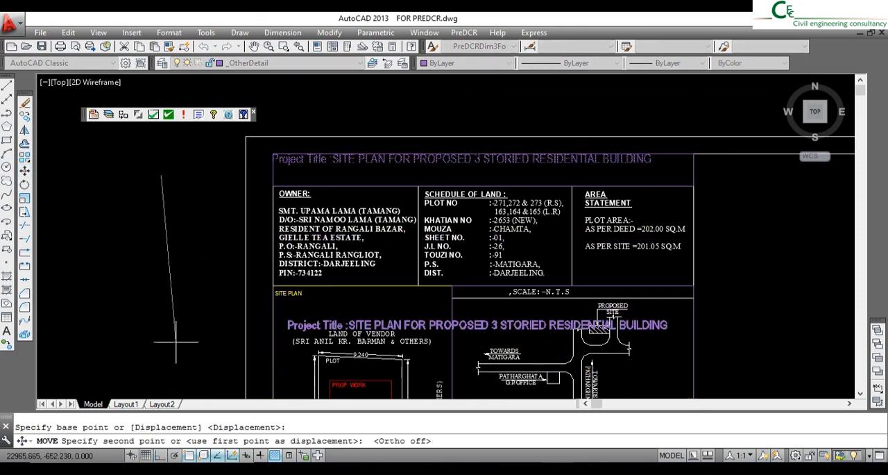
pyautogui.click(177, 183)
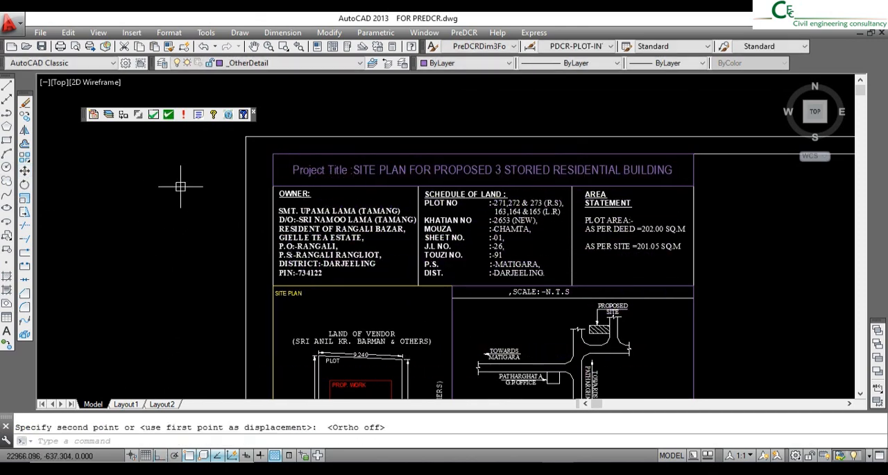
# - Mark the _OtherDetail rectangle around the location plan block as Location Plan with the PreDCR Other Detail marking
pyautogui.scroll(-3, 308, 163)
pyautogui.moveTo(475, 278); pyautogui.dragTo(451, 188, button='middle')
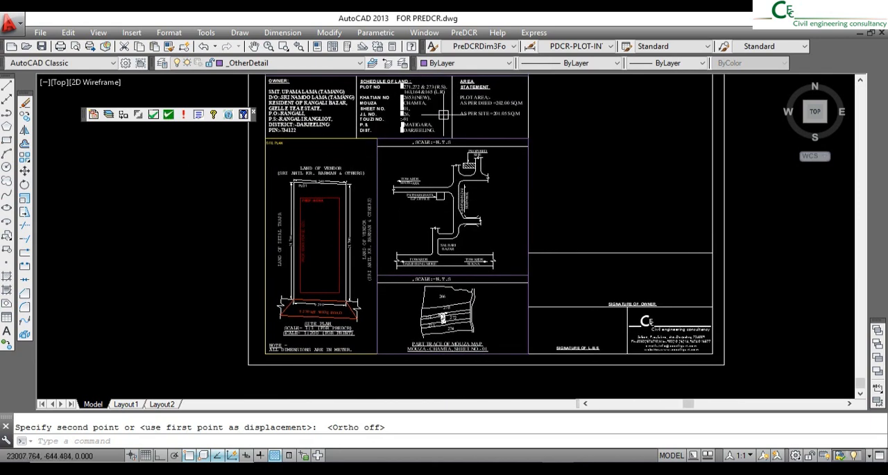
pyautogui.click(456, 33)
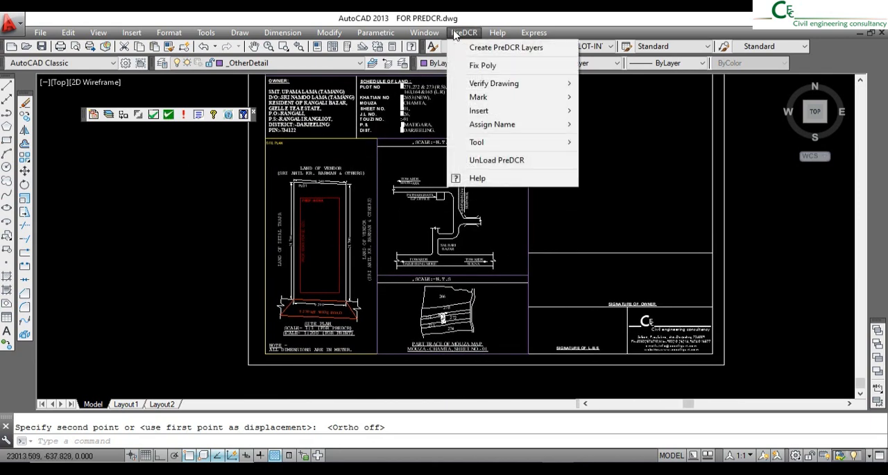
pyautogui.moveTo(495, 104)
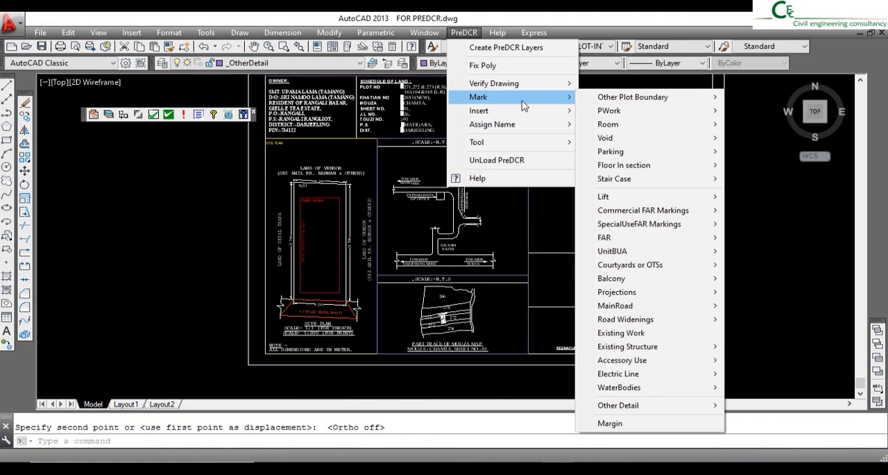
pyautogui.moveTo(644, 411)
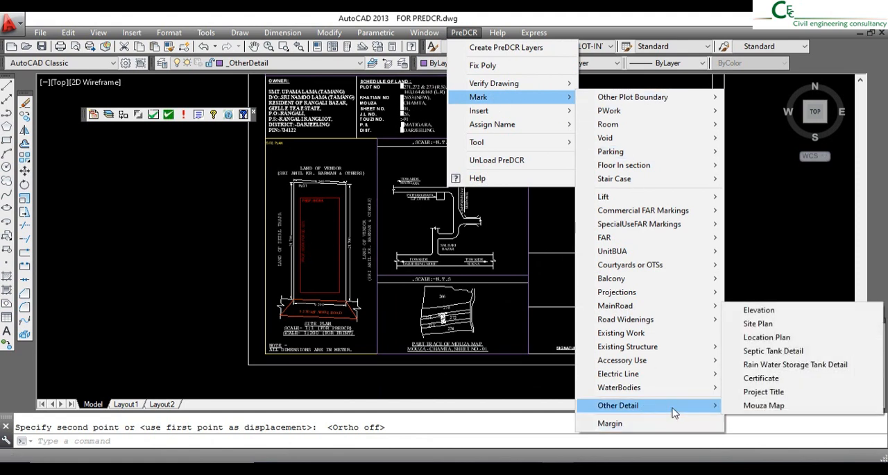
pyautogui.click(767, 337)
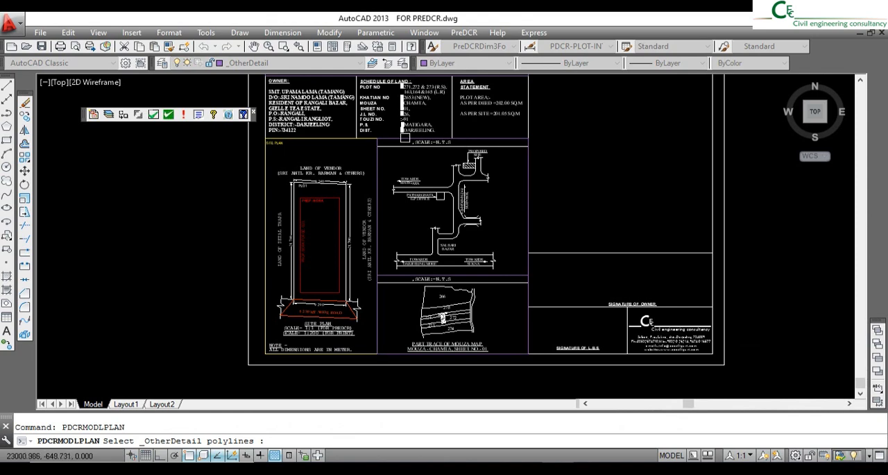
pyautogui.click(498, 140)
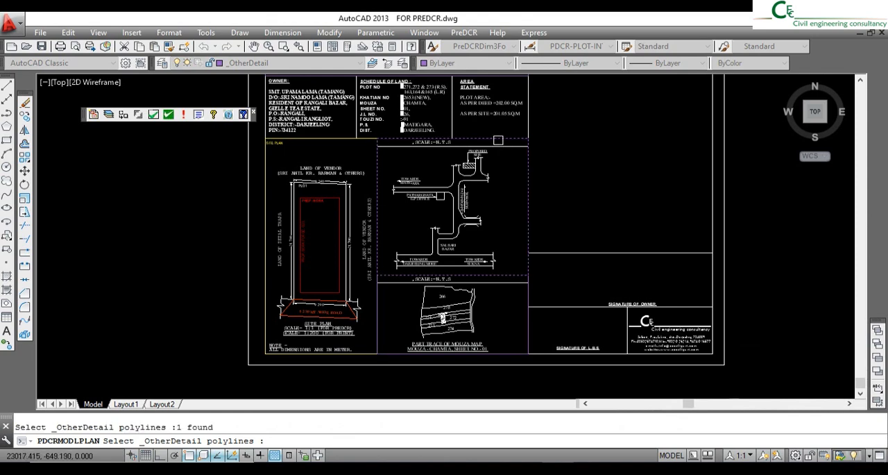
pyautogui.press('Return')
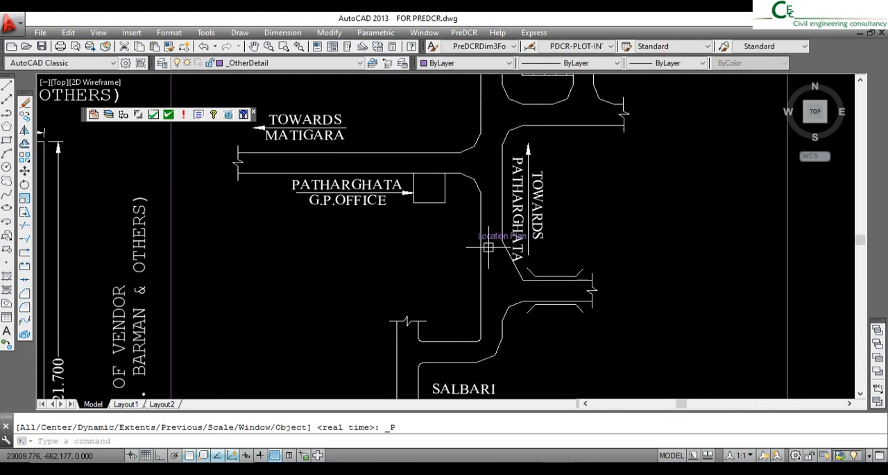
# - Move the Location Plan label from the middle of the road sketch into the heading strip above it
pyautogui.click(24, 170)
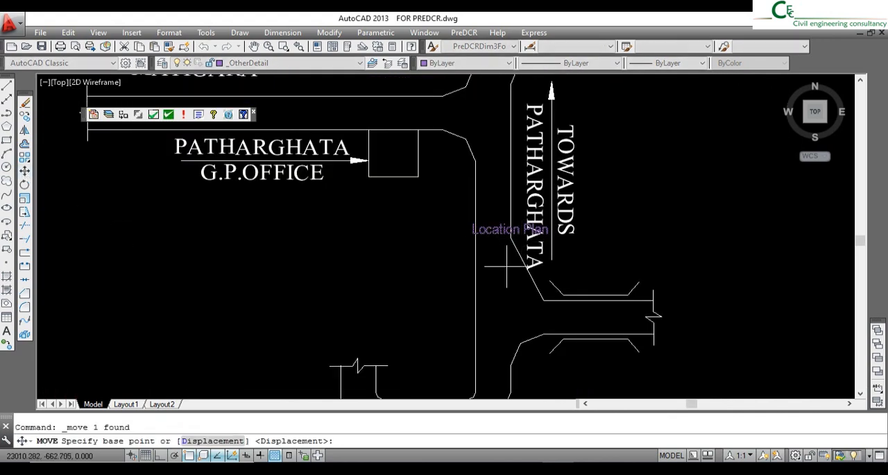
pyautogui.click(473, 225)
pyautogui.scroll(-8, 486, 240)
pyautogui.scroll(5, 394, 181)
pyautogui.scroll(6, 394, 182)
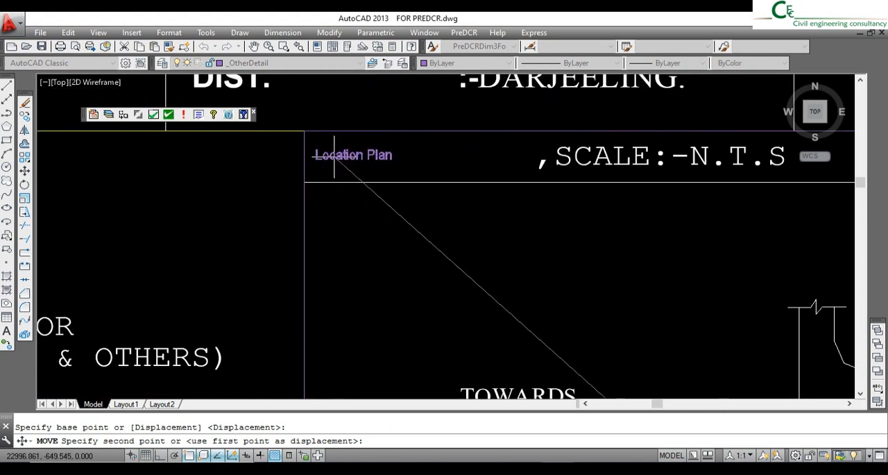
pyautogui.click(354, 158)
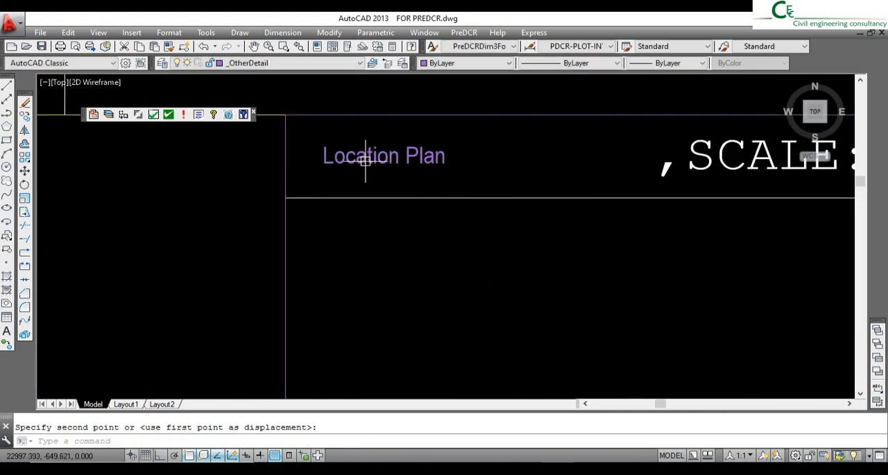
# - Scale the Location Plan label by a factor of 2 about its upper left corner
pyautogui.click(24, 198)
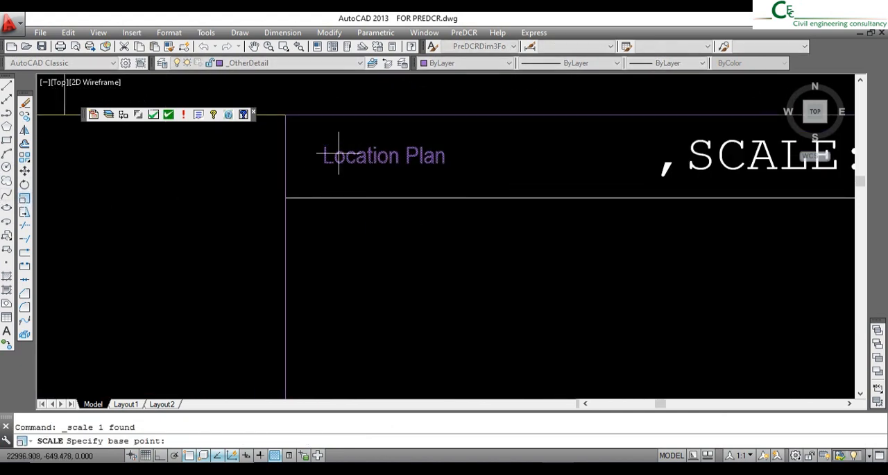
pyautogui.click(322, 149)
pyautogui.write('2')
pyautogui.press('Return')
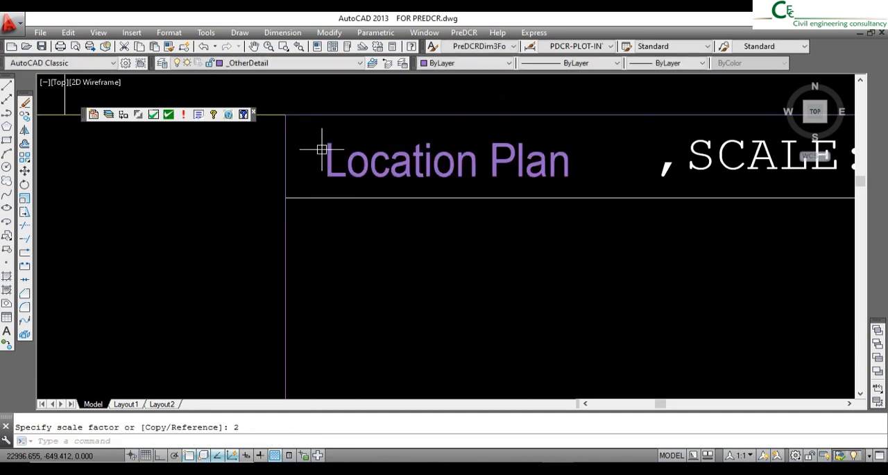
# - Move the enlarged Location Plan label directly in front of the SCALE:-N.T.S text in the same heading strip
pyautogui.click(488, 167)
pyautogui.click(281, 147)
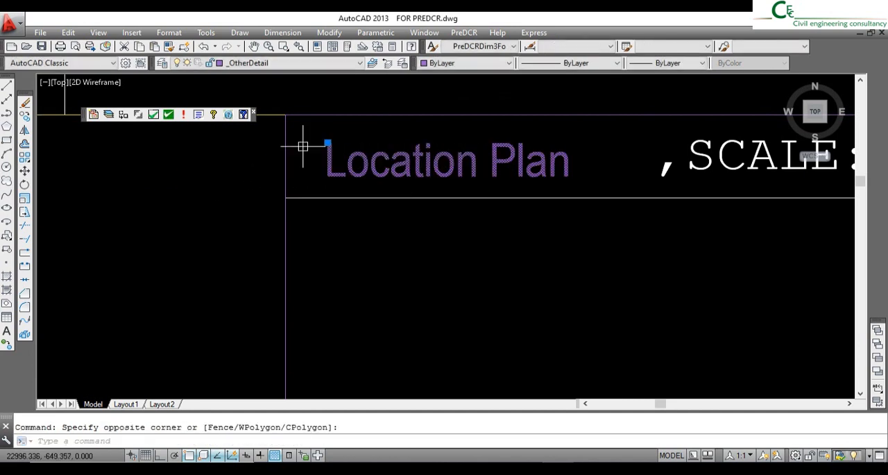
pyautogui.click(24, 170)
pyautogui.click(395, 299)
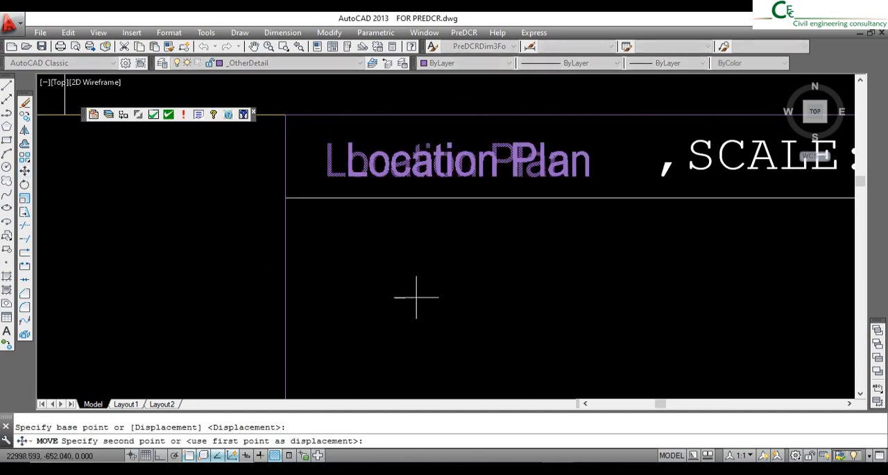
pyautogui.click(472, 288)
# - Mark the _OtherDetail rectangle around the mouza map block as Mouza Map with the PreDCR Other Detail marking
pyautogui.scroll(-5, 458, 236)
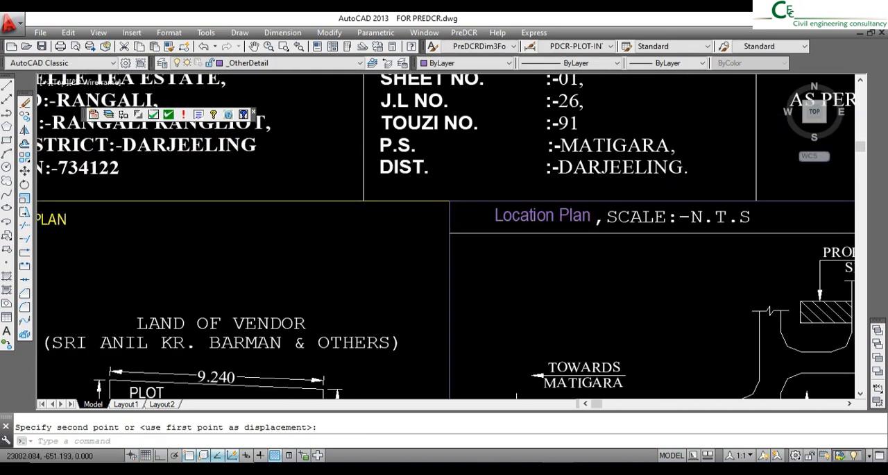
pyautogui.moveTo(609, 269); pyautogui.dragTo(564, 216, button='middle')
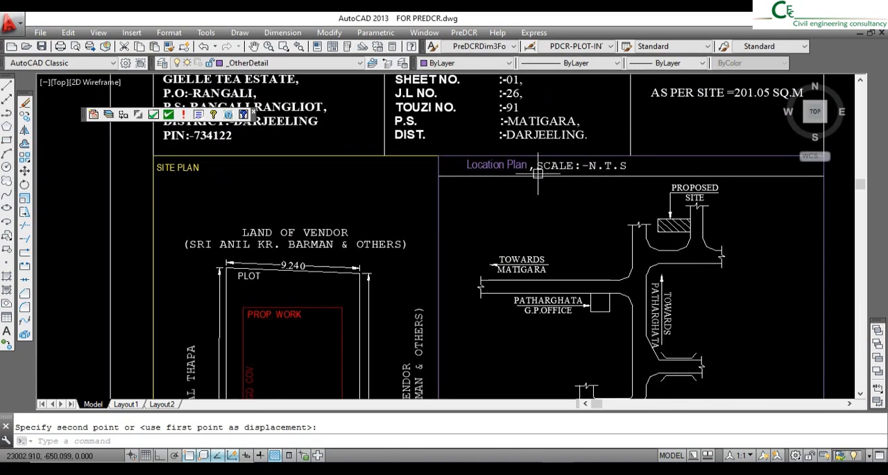
pyautogui.scroll(-5, 529, 172)
pyautogui.scroll(5, 580, 342)
pyautogui.moveTo(592, 313); pyautogui.dragTo(548, 239, button='middle')
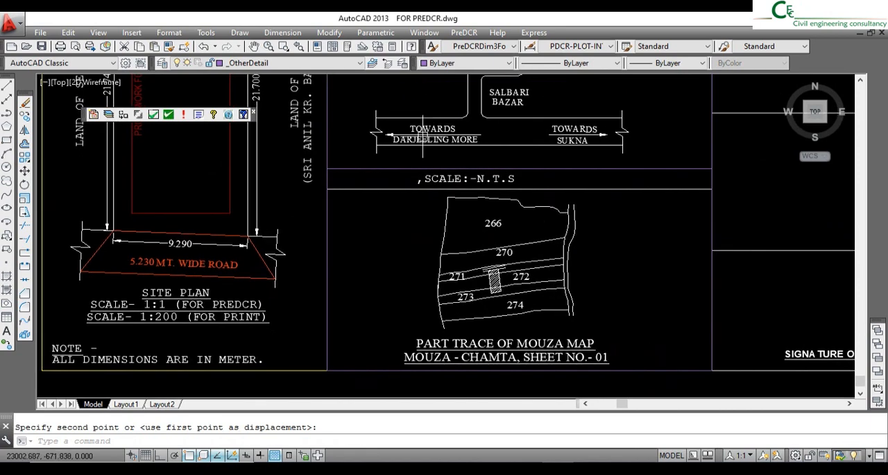
pyautogui.click(465, 33)
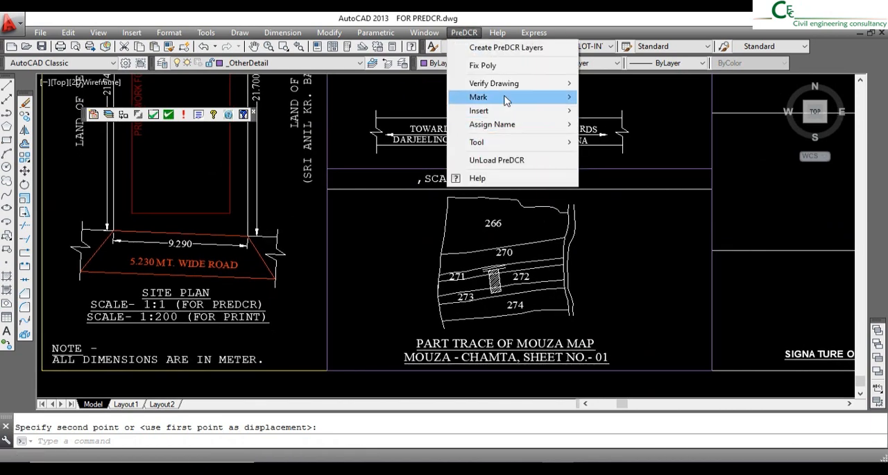
pyautogui.moveTo(506, 101)
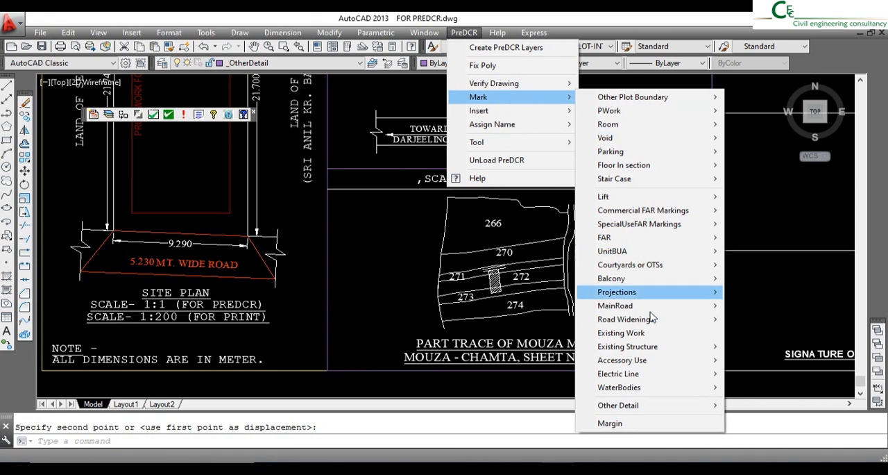
pyautogui.moveTo(647, 411)
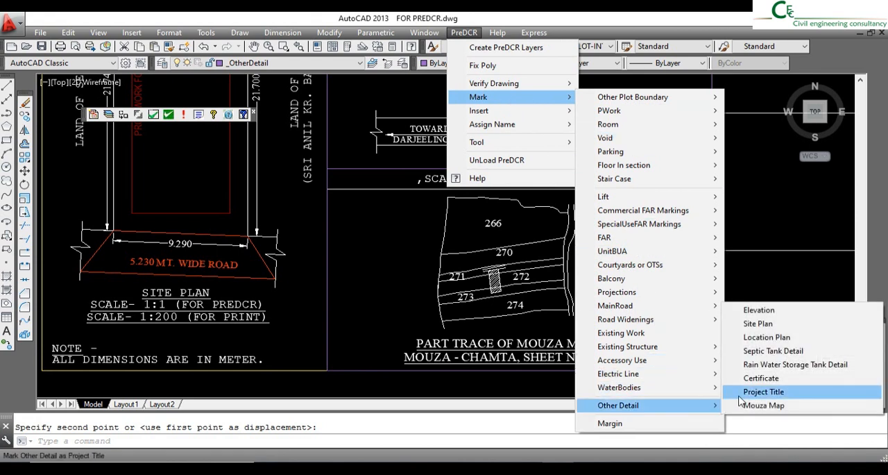
pyautogui.click(764, 406)
pyautogui.click(529, 170)
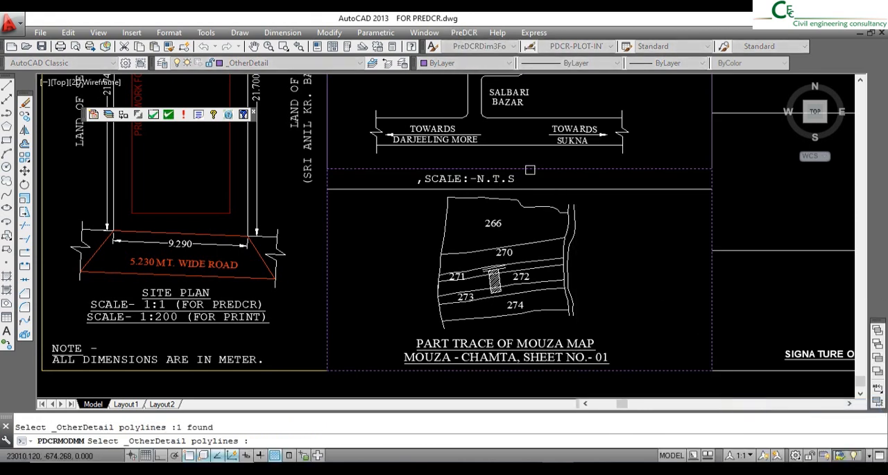
pyautogui.press('Return')
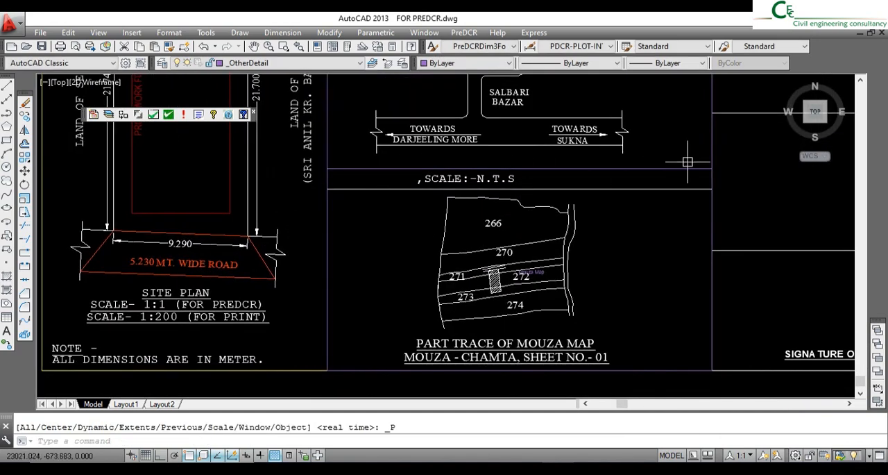
# - Move the Mouza Map label from plot 272 into the heading strip above the mouza map
pyautogui.scroll(5, 510, 262)
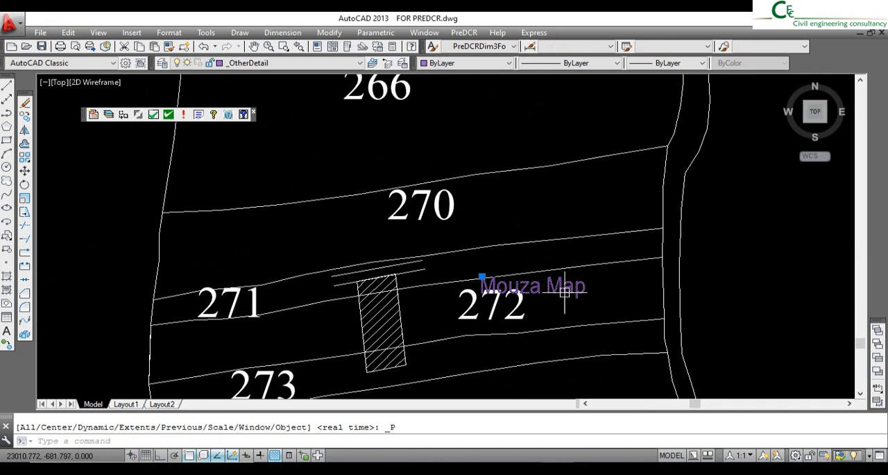
pyautogui.click(25, 171)
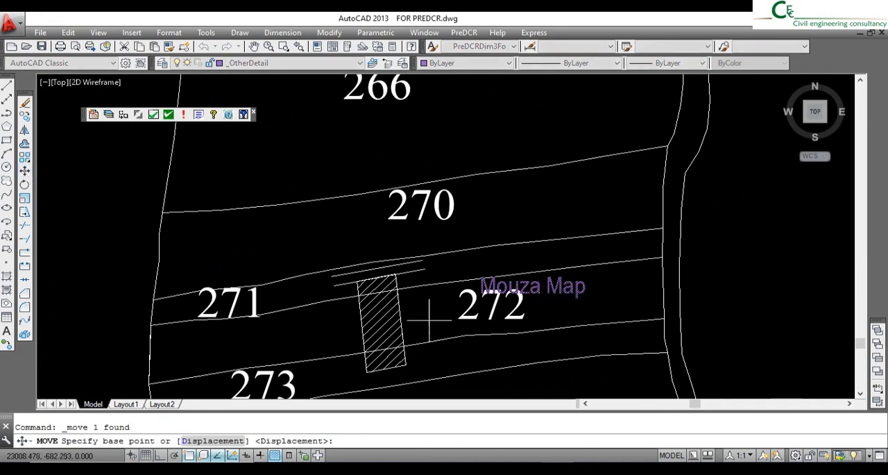
pyautogui.click(532, 298)
pyautogui.scroll(-6, 560, 344)
pyautogui.scroll(4, 368, 236)
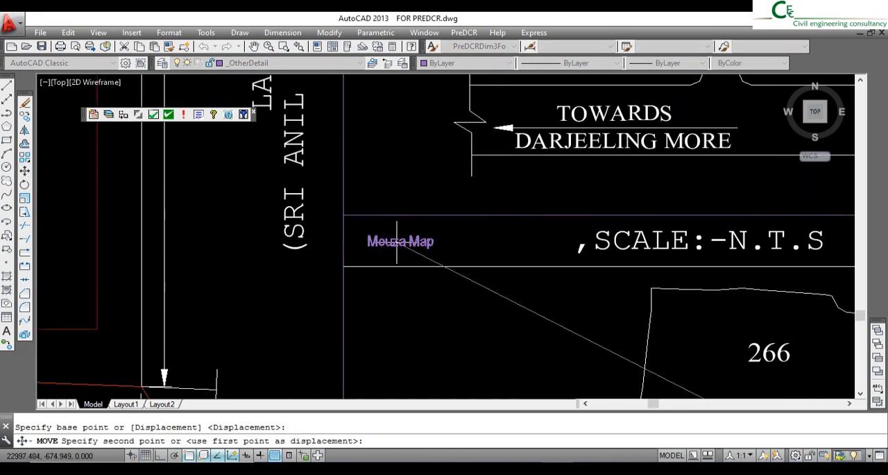
pyautogui.click(369, 234)
# - Scale the Mouza Map label up to about twice its size from a base point just beside its start
pyautogui.click(25, 199)
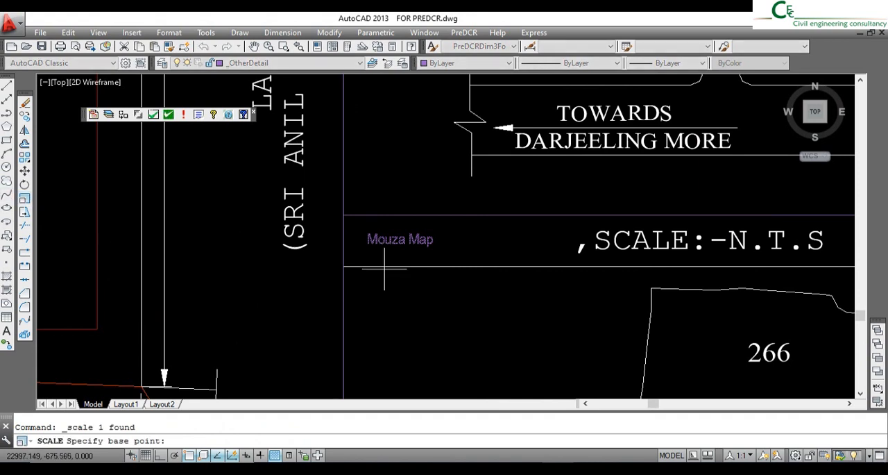
pyautogui.click(362, 239)
pyautogui.press('Return')
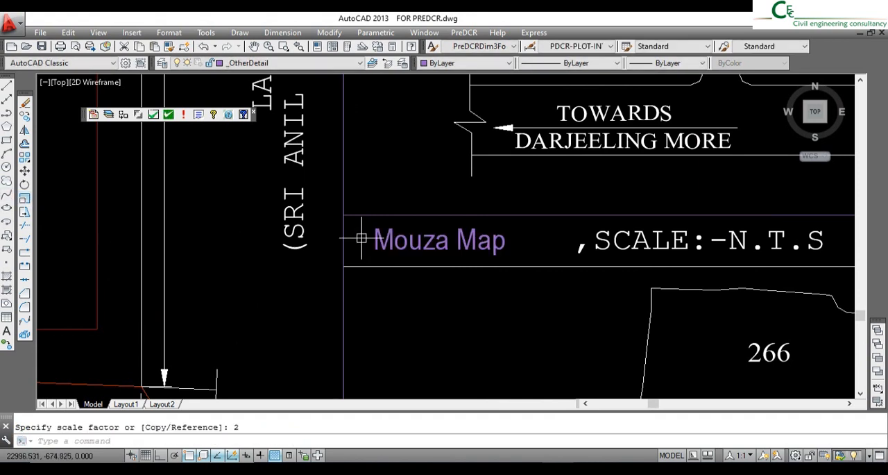
# - Move the ,SCALE:-N.T.S text in the mouza map heading strip so it directly follows the Mouza Map label
pyautogui.click(25, 170)
pyautogui.click(628, 311)
pyautogui.click(567, 312)
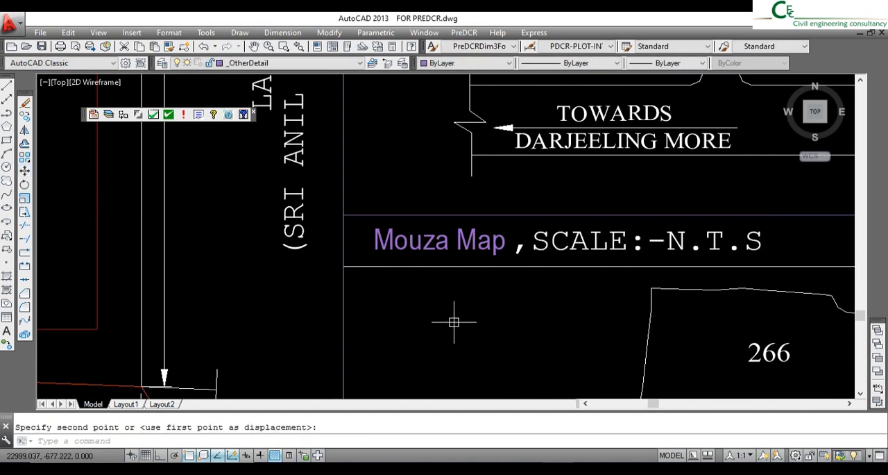
# - Insert a PreDCR North Direction symbol in the site plan block's upper corner, beside the LAND OF VENDOR text
pyautogui.scroll(-8, 456, 318)
pyautogui.moveTo(561, 264); pyautogui.dragTo(560, 262, button='middle')
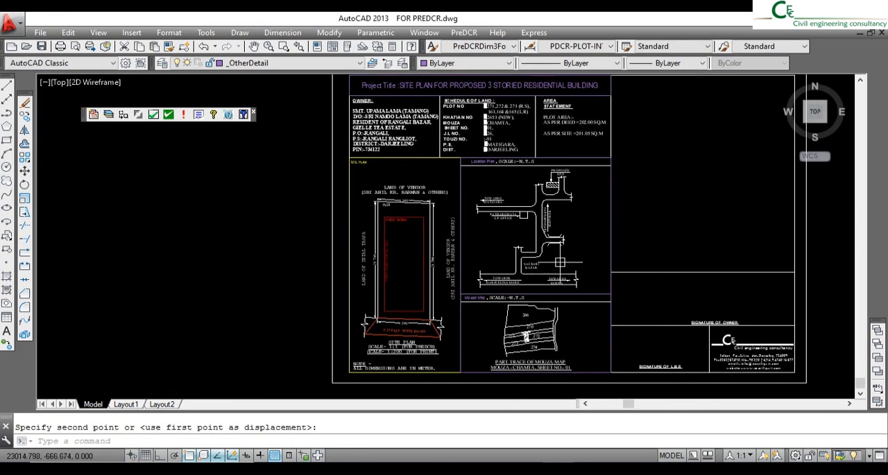
pyautogui.moveTo(592, 215); pyautogui.dragTo(579, 222, button='middle')
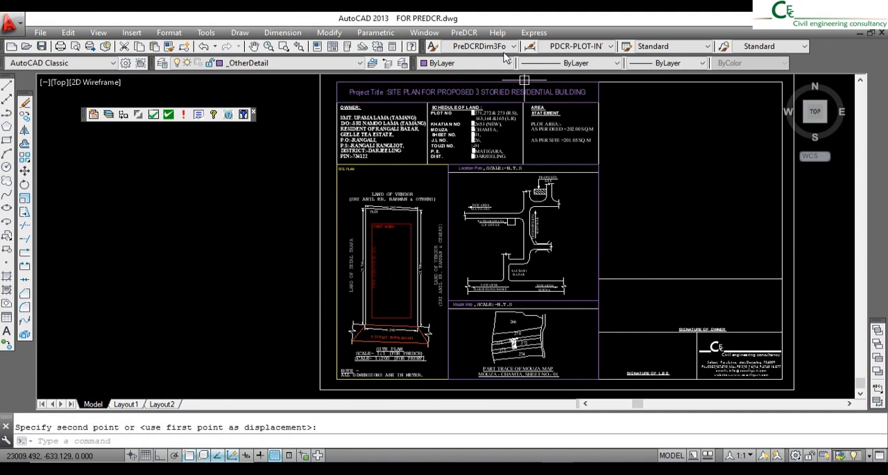
pyautogui.click(461, 32)
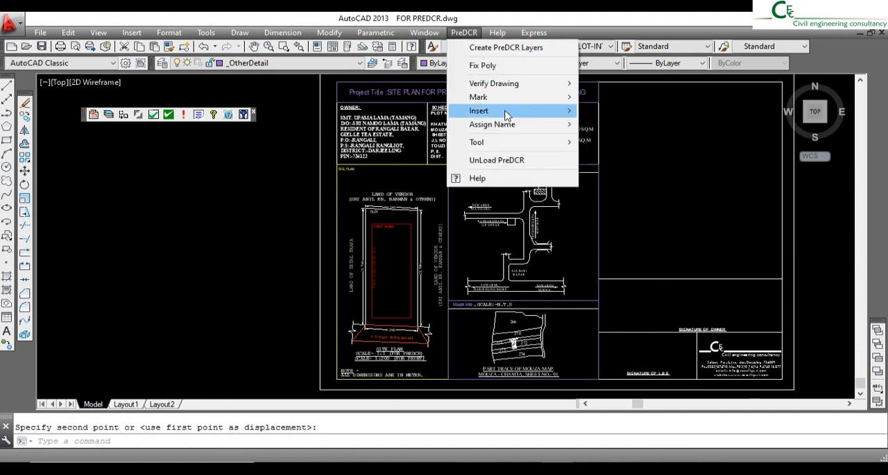
pyautogui.moveTo(506, 114)
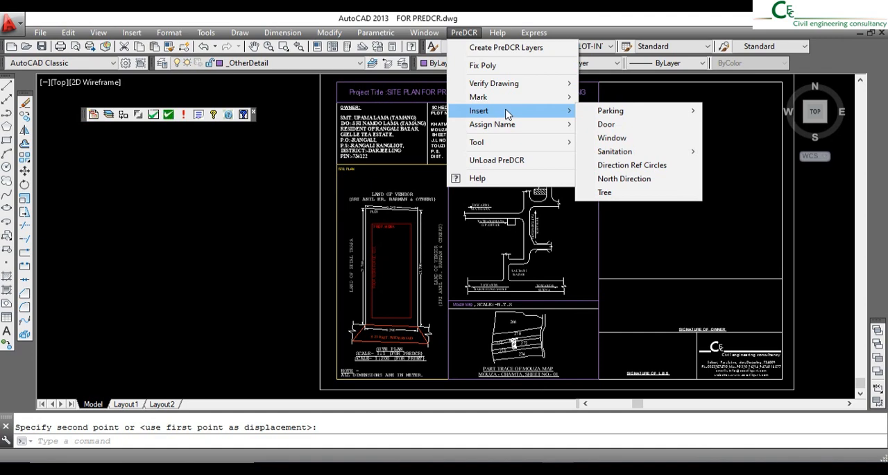
pyautogui.click(628, 179)
pyautogui.scroll(5, 438, 188)
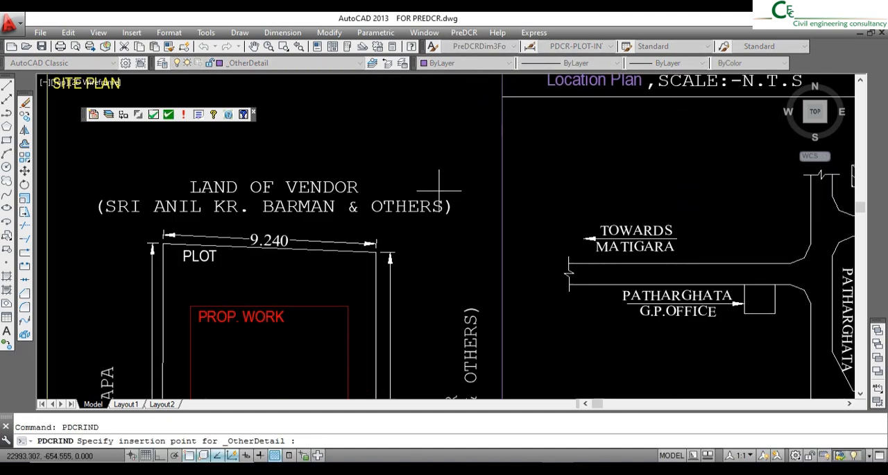
pyautogui.scroll(-5, 452, 123)
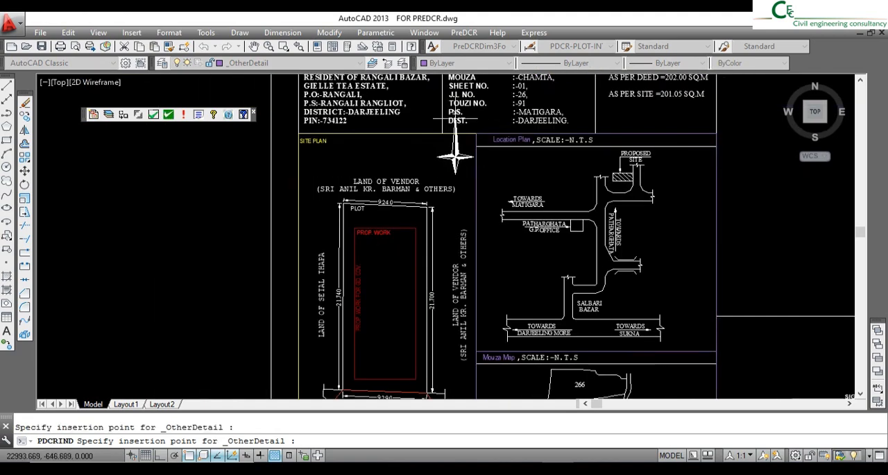
# - Rotate the site plan's north symbol 180° about its centre with Ortho on, so that N points downward
pyautogui.click(455, 157)
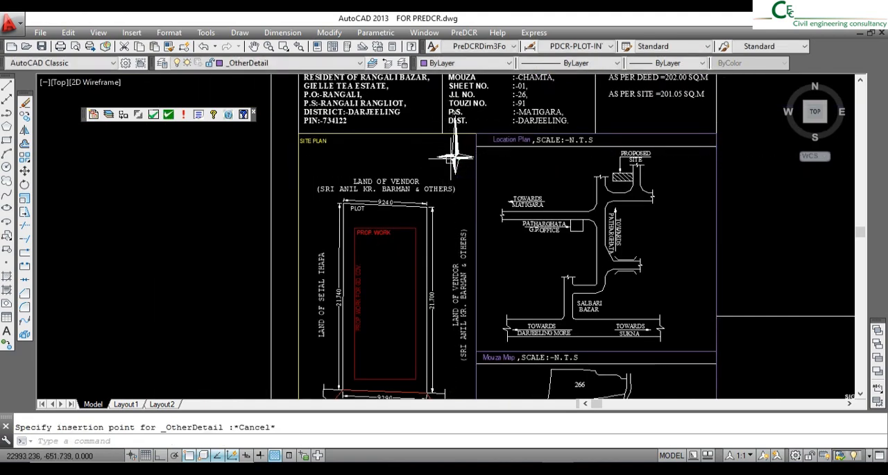
pyautogui.click(24, 186)
pyautogui.scroll(2, 459, 156)
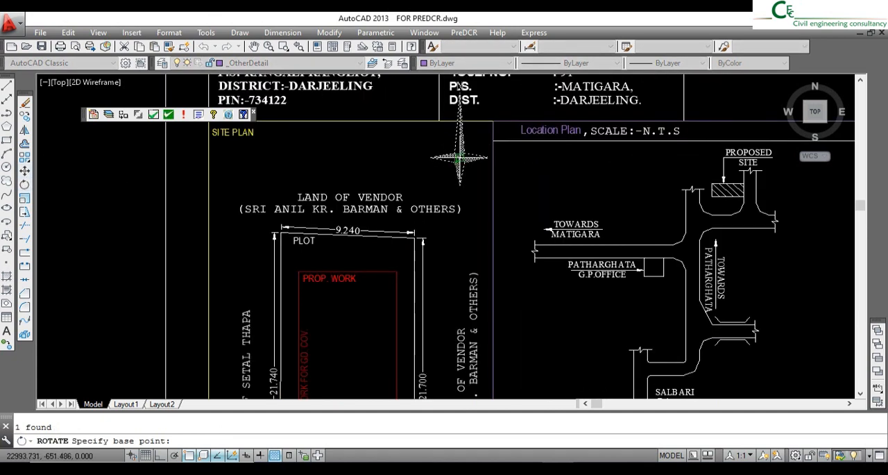
pyautogui.click(459, 157)
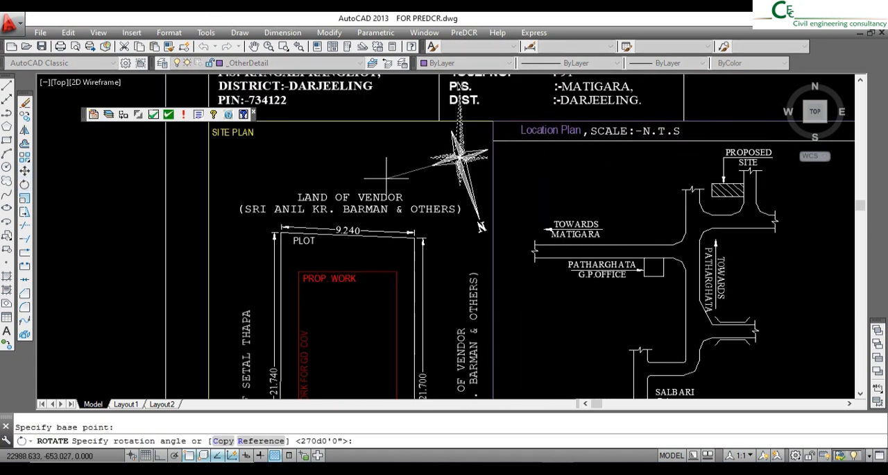
pyautogui.click(161, 454)
pyautogui.click(356, 140)
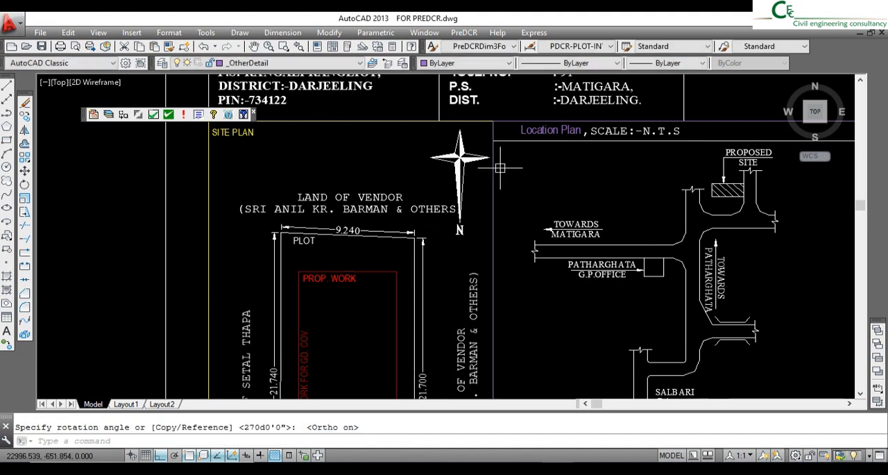
# - Move the LAND OF VENDOR text above the plot slightly to the left, clear of the north symbol
pyautogui.click(408, 209)
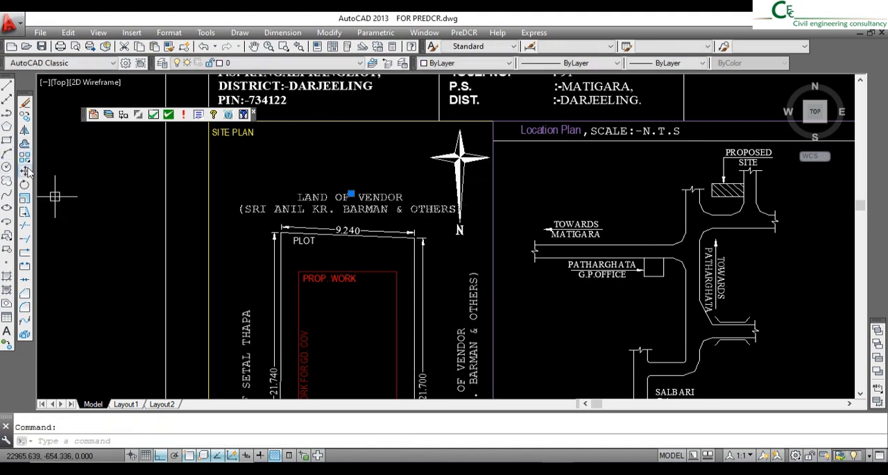
pyautogui.click(25, 170)
pyautogui.click(365, 154)
pyautogui.click(352, 154)
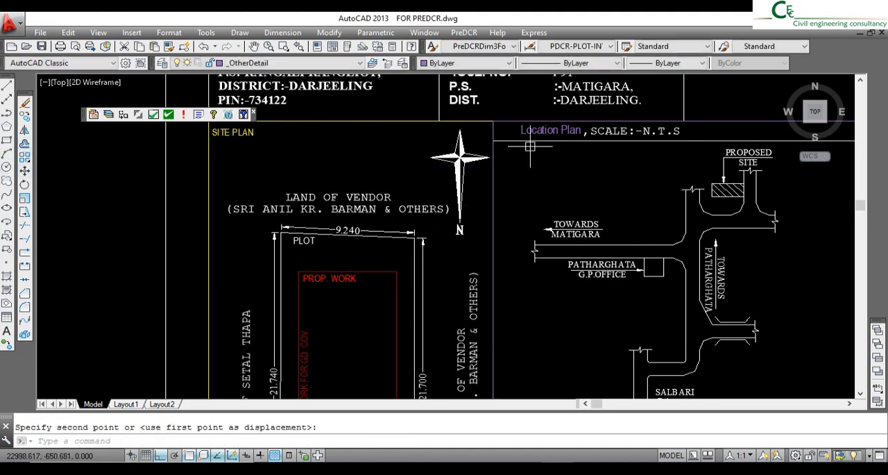
# - Insert a PreDCR North Direction symbol in the location plan block, near its upper left corner
pyautogui.scroll(-4, 531, 147)
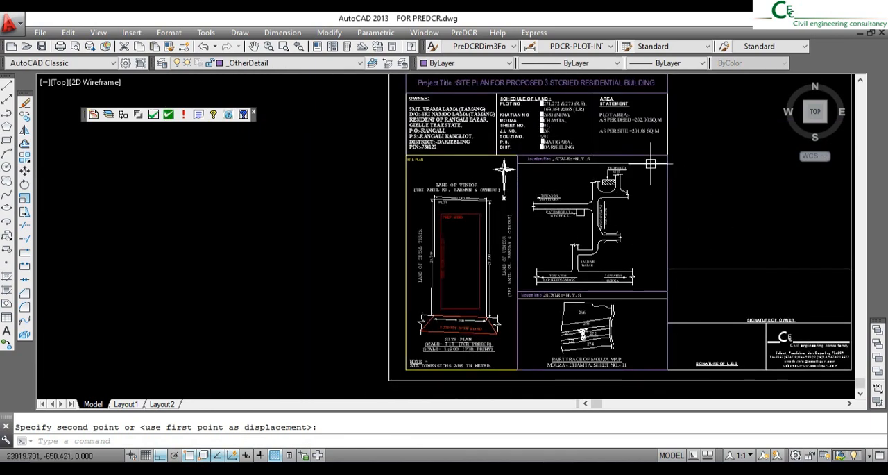
pyautogui.click(464, 33)
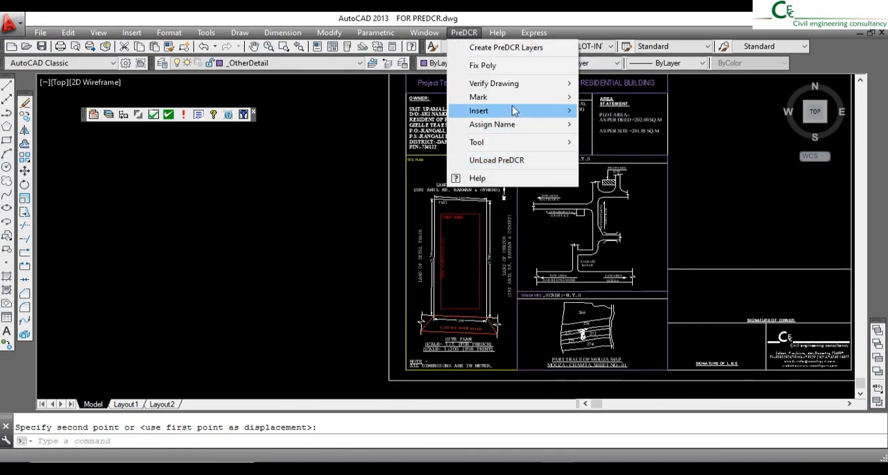
pyautogui.moveTo(508, 102)
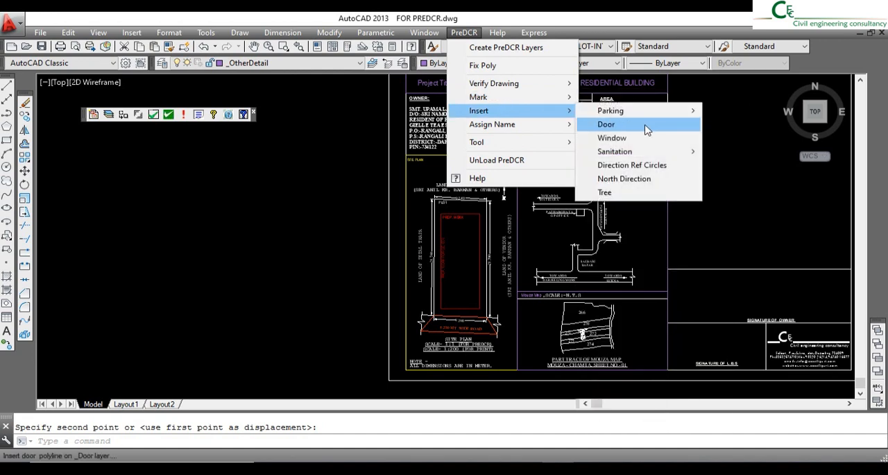
pyautogui.click(643, 179)
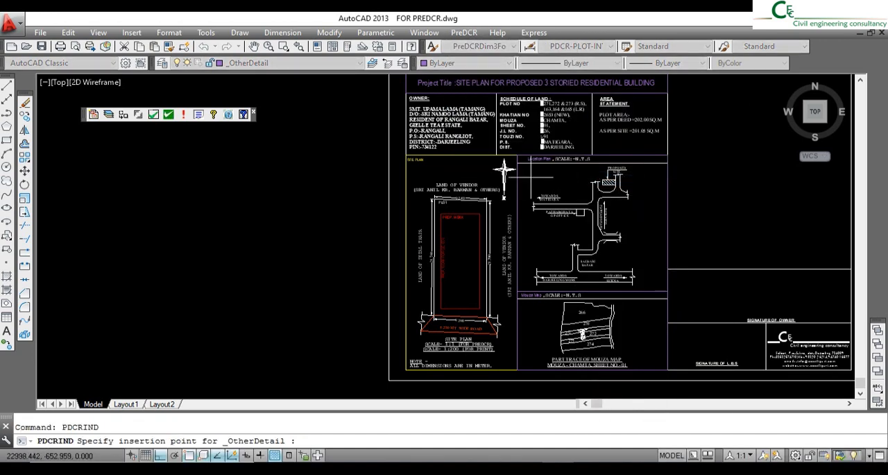
pyautogui.scroll(5, 531, 177)
pyautogui.click(531, 176)
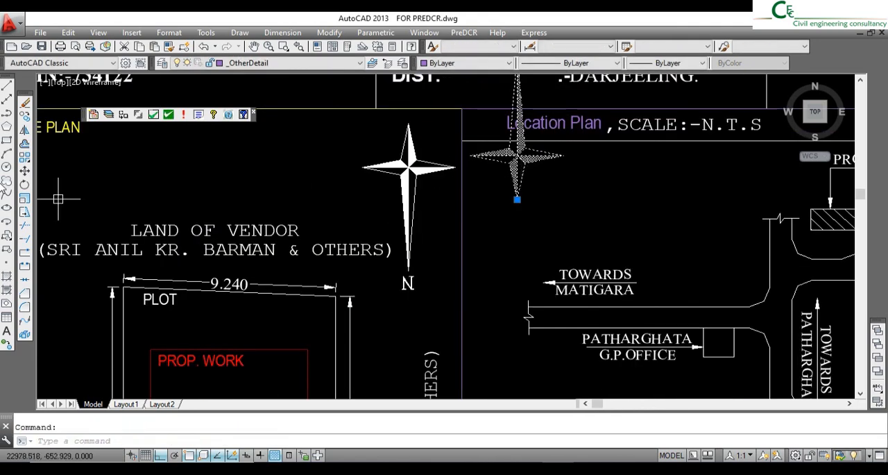
# - Rotate the location plan's north symbol 270° about its centre so that N points to the right
pyautogui.click(24, 184)
pyautogui.click(519, 157)
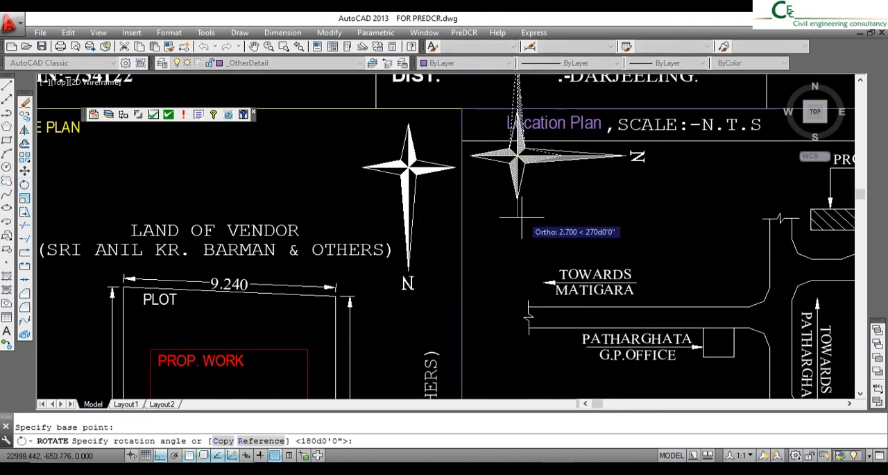
pyautogui.click(532, 165)
# - Move the location plan's north symbol straight down, clear of the Location Plan heading strip
pyautogui.click(24, 170)
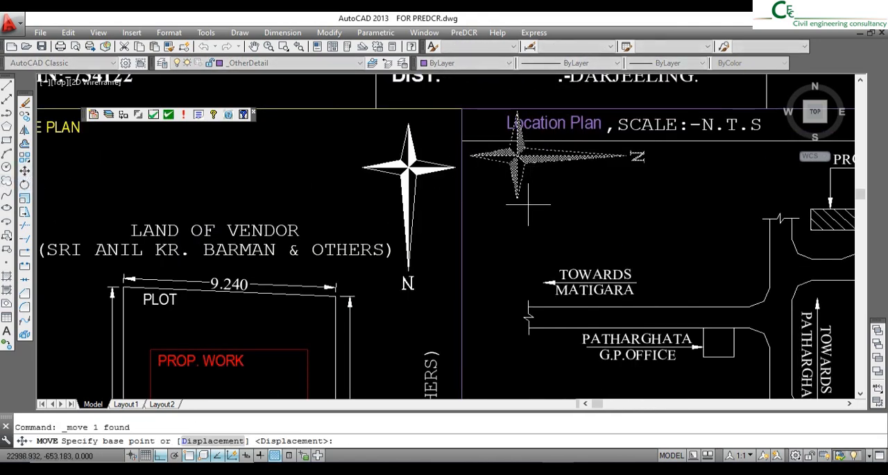
pyautogui.click(529, 202)
pyautogui.click(529, 246)
# - Insert a PreDCR North Direction symbol in the mouza map block, to the right of the plot map
pyautogui.scroll(-5, 589, 212)
pyautogui.scroll(5, 666, 215)
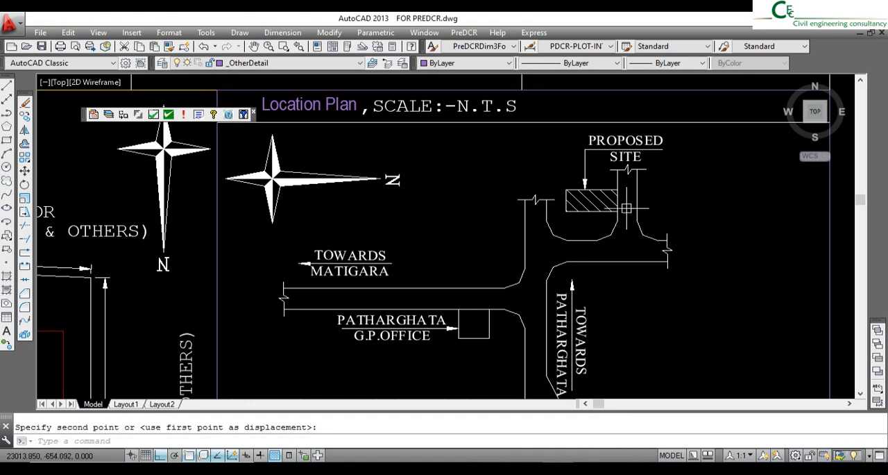
pyautogui.scroll(-5, 472, 185)
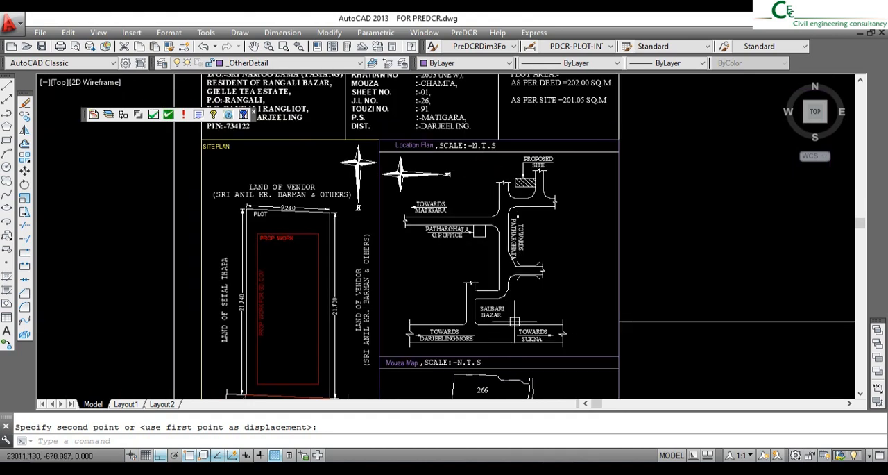
pyautogui.scroll(4, 488, 265)
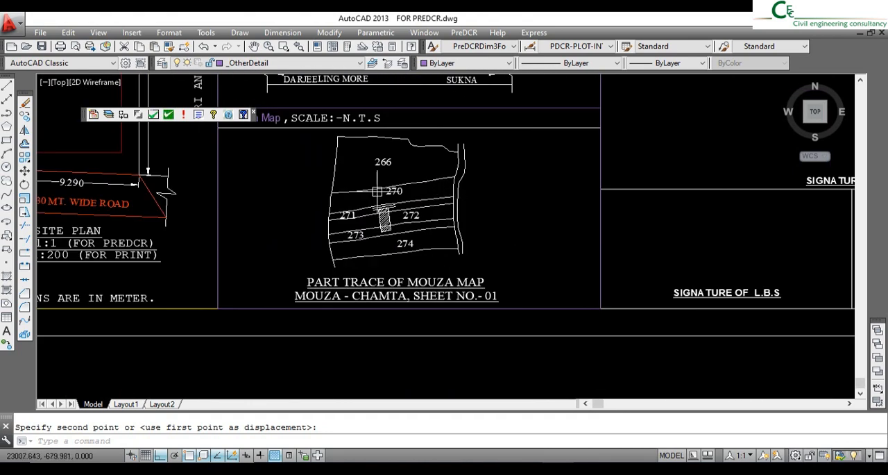
pyautogui.click(464, 33)
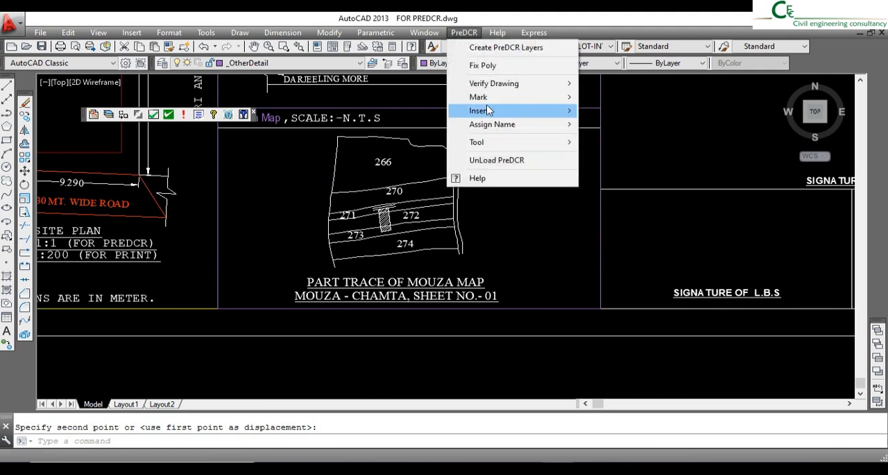
pyautogui.moveTo(489, 111)
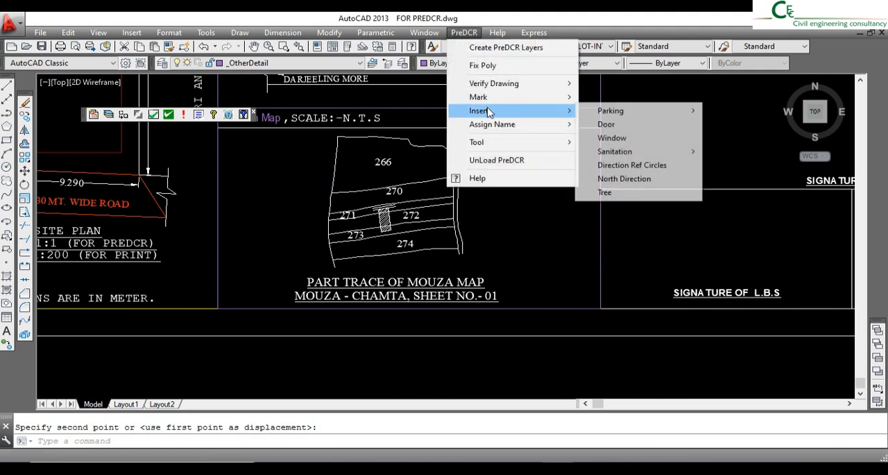
pyautogui.click(616, 180)
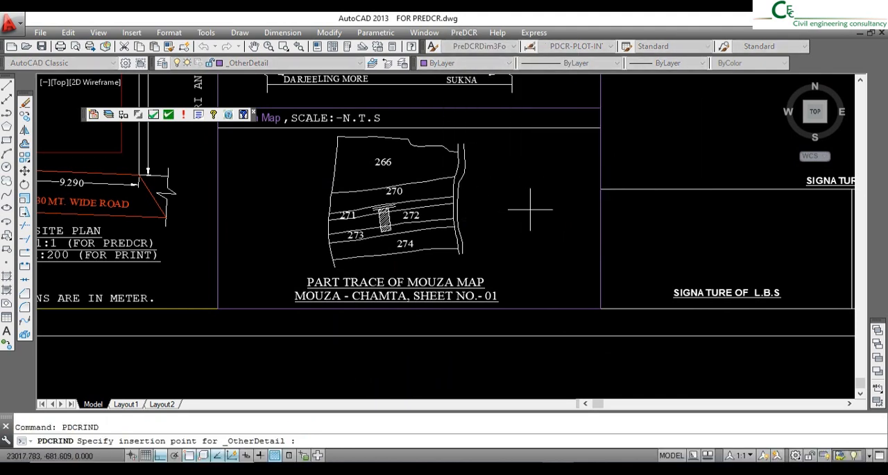
pyautogui.press('Escape')
# - Move the mouza map's north symbol straight down so it sits below the heading strip beside the map
pyautogui.click(538, 165)
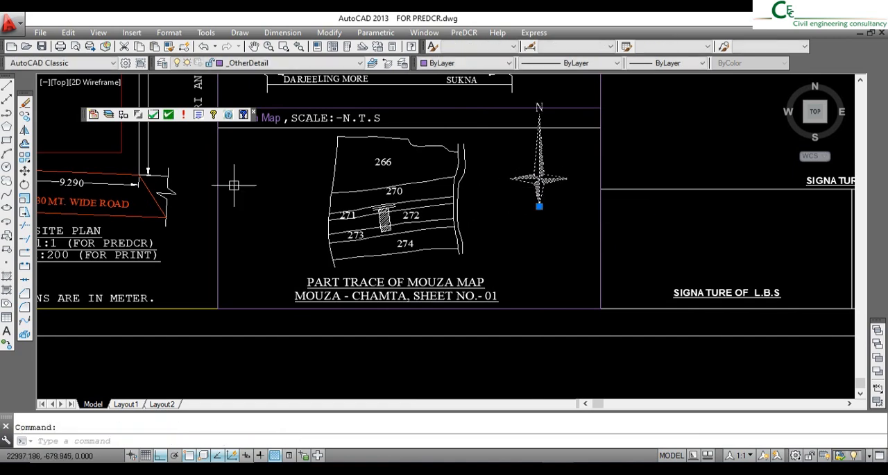
pyautogui.click(25, 171)
pyautogui.click(705, 121)
pyautogui.click(700, 157)
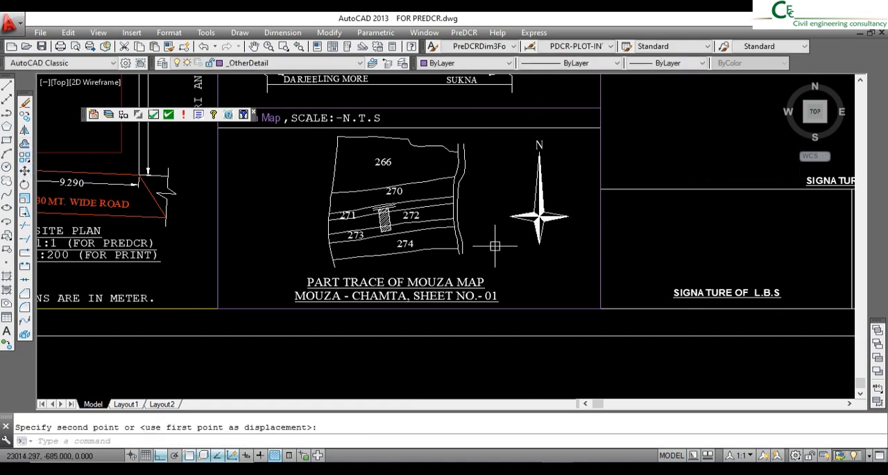
pyautogui.scroll(2, 376, 203)
pyautogui.scroll(3, 361, 201)
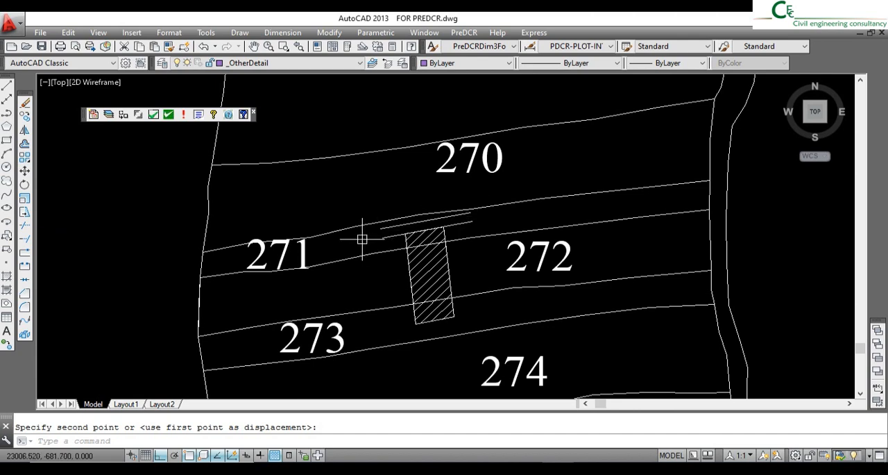
pyautogui.scroll(-8, 479, 226)
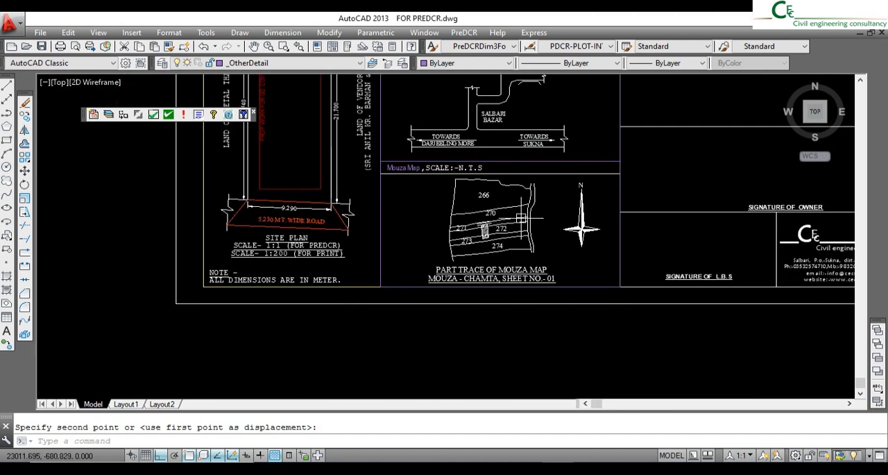
# - Run Fix Poly on the site plan drawing
pyautogui.moveTo(555, 189); pyautogui.dragTo(541, 272, button='middle')
pyautogui.scroll(-4, 529, 228)
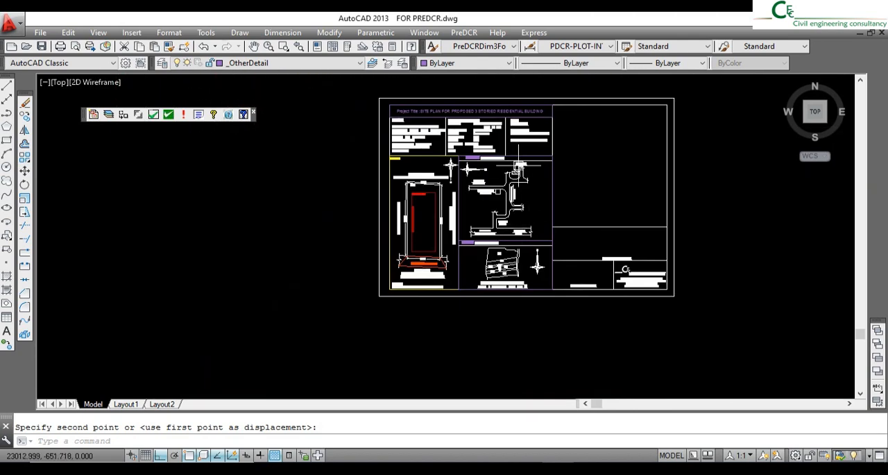
pyautogui.moveTo(520, 165); pyautogui.dragTo(512, 181, button='middle')
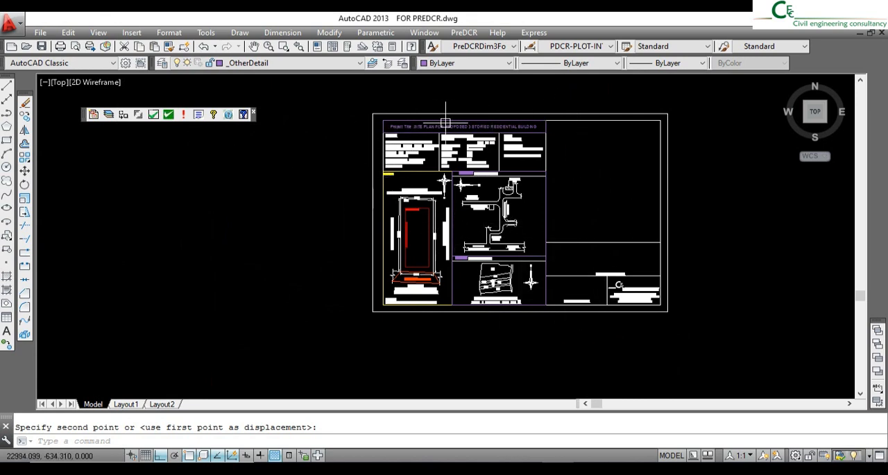
pyautogui.click(123, 114)
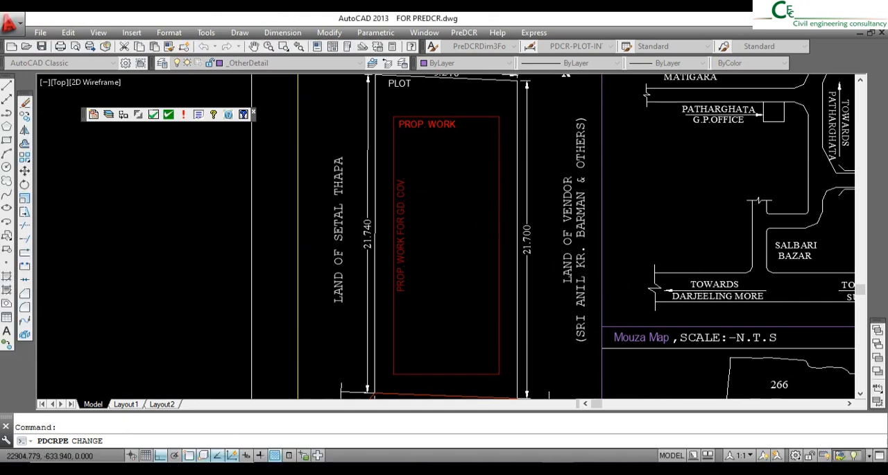
pyautogui.scroll(-6, 378, 200)
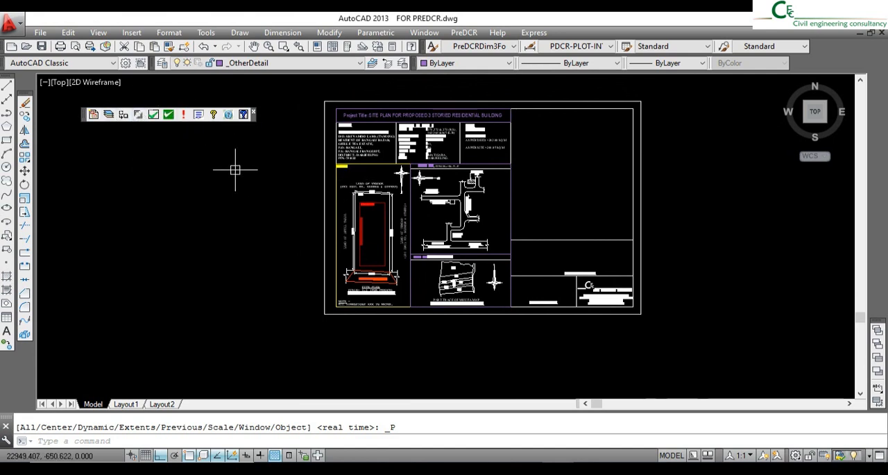
# - Mark the plot's road-side edge as the Front margin and the opposite 9.240 edge as the Rear margin
pyautogui.click(139, 118)
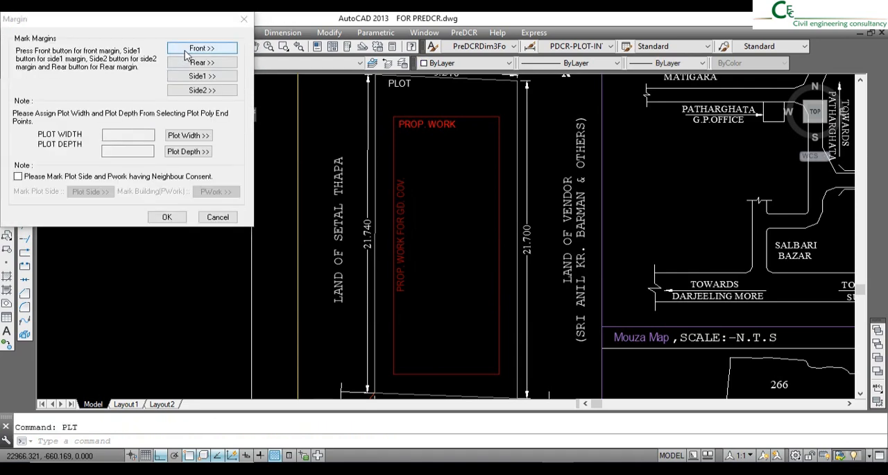
pyautogui.click(203, 46)
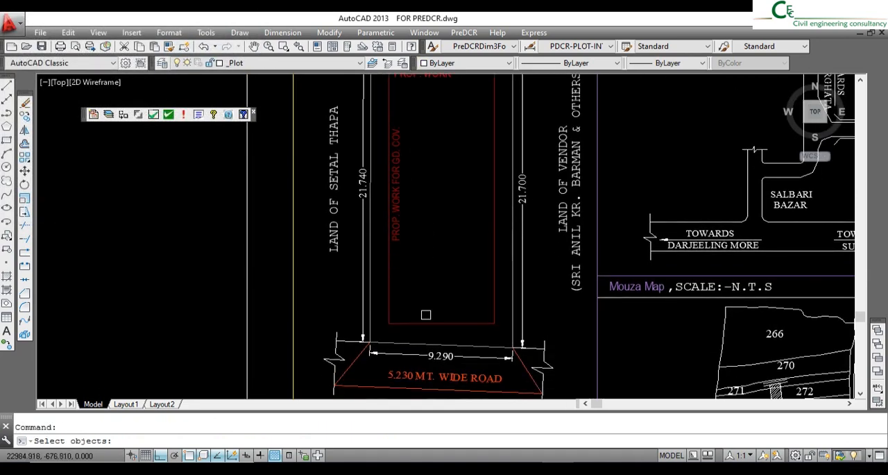
pyautogui.click(410, 343)
pyautogui.press('Return')
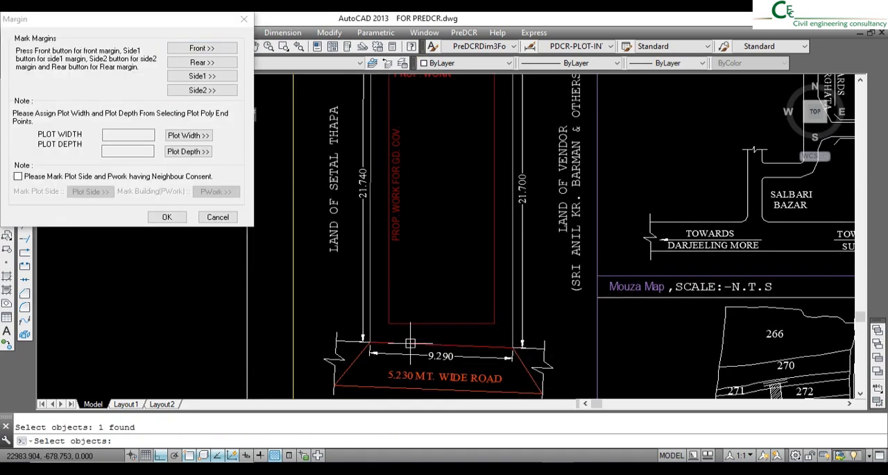
pyautogui.click(203, 61)
pyautogui.moveTo(434, 147); pyautogui.dragTo(427, 279, button='middle')
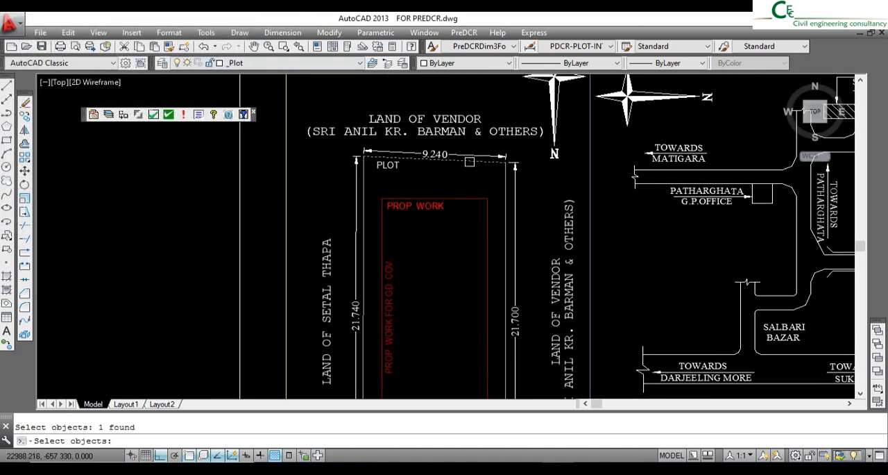
pyautogui.press('Return')
# - Mark the plot's 21.740 edge as the Side1 margin and its 21.700 edge as the Side2 margin
pyautogui.click(218, 76)
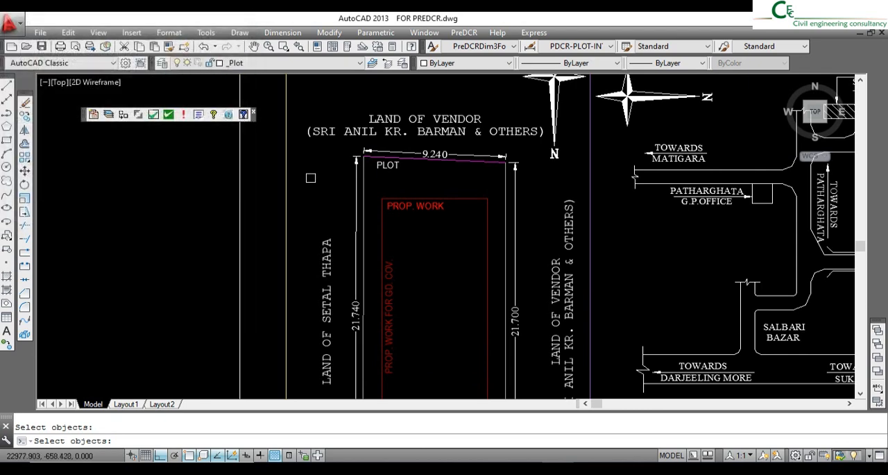
pyautogui.press('Return')
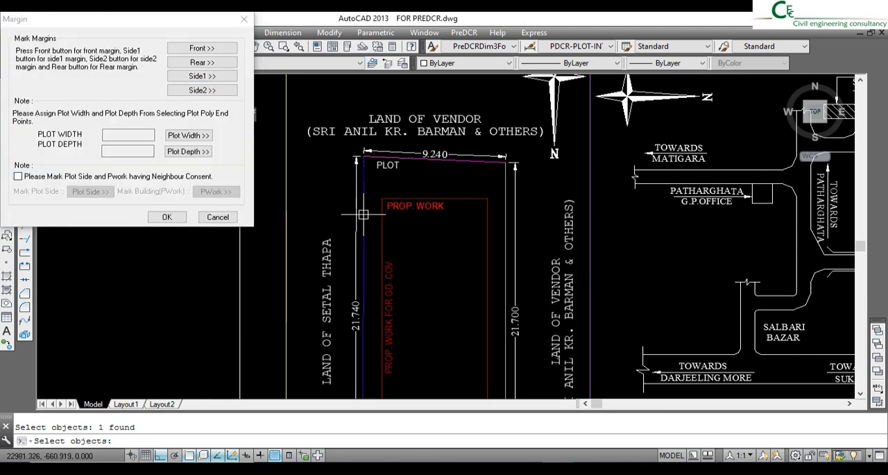
pyautogui.click(205, 90)
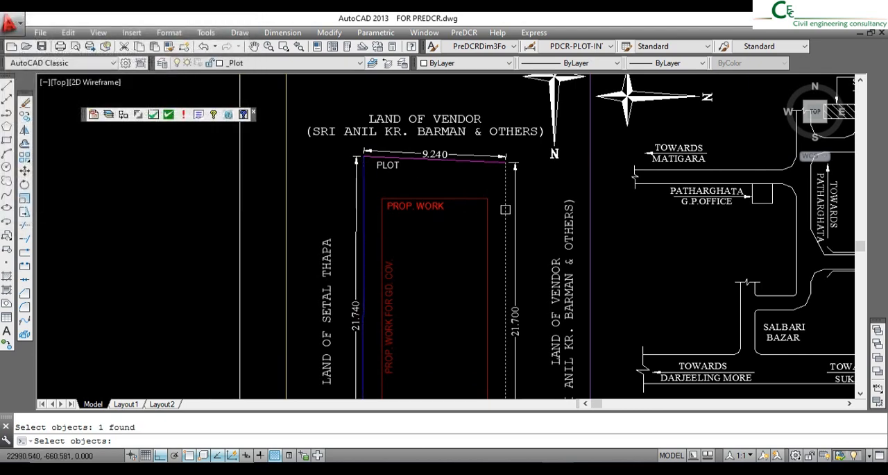
pyautogui.press('Return')
# - Assign the plot width from the two end points of the plot's road-side edge
pyautogui.click(186, 136)
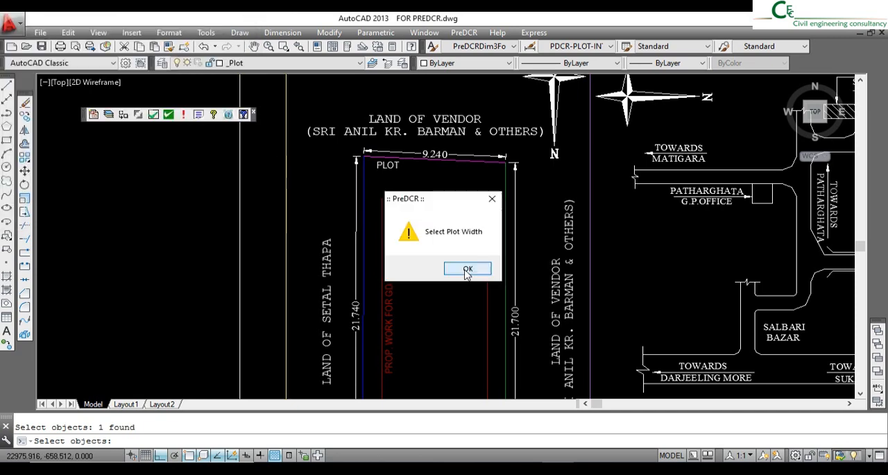
pyautogui.click(468, 271)
pyautogui.scroll(-5, 421, 184)
pyautogui.scroll(8, 405, 292)
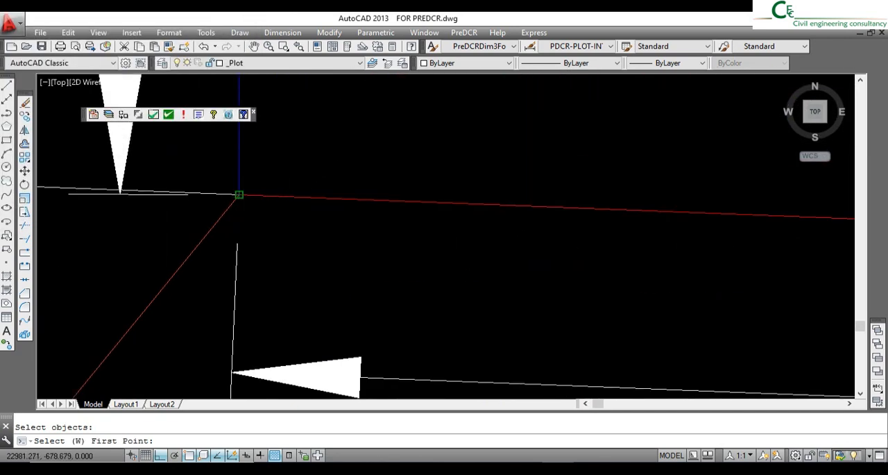
pyautogui.click(239, 195)
pyautogui.scroll(-6, 305, 199)
pyautogui.moveTo(645, 231); pyautogui.dragTo(329, 222, button='middle')
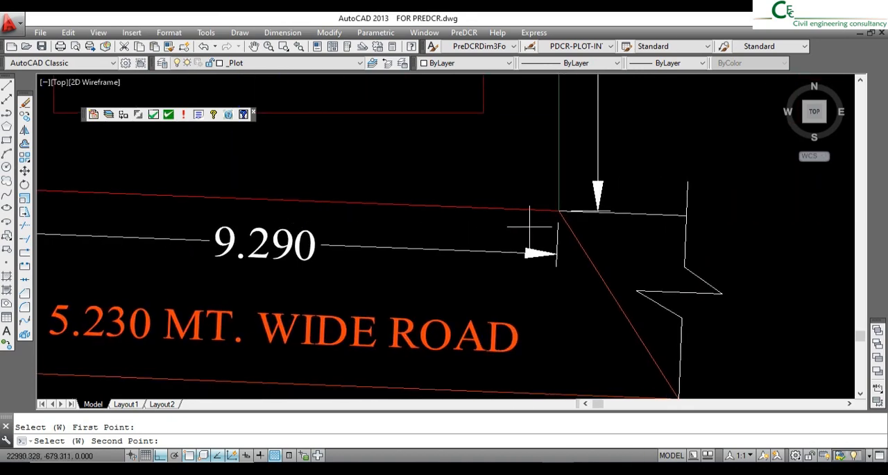
pyautogui.scroll(5, 558, 214)
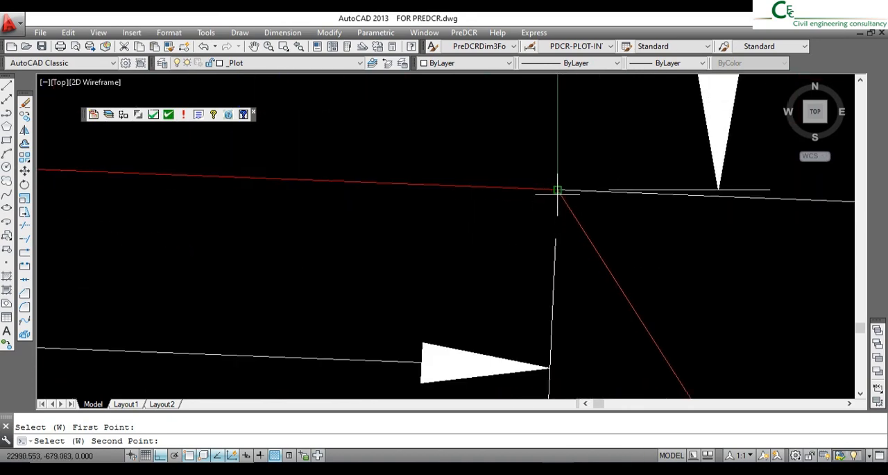
pyautogui.click(558, 189)
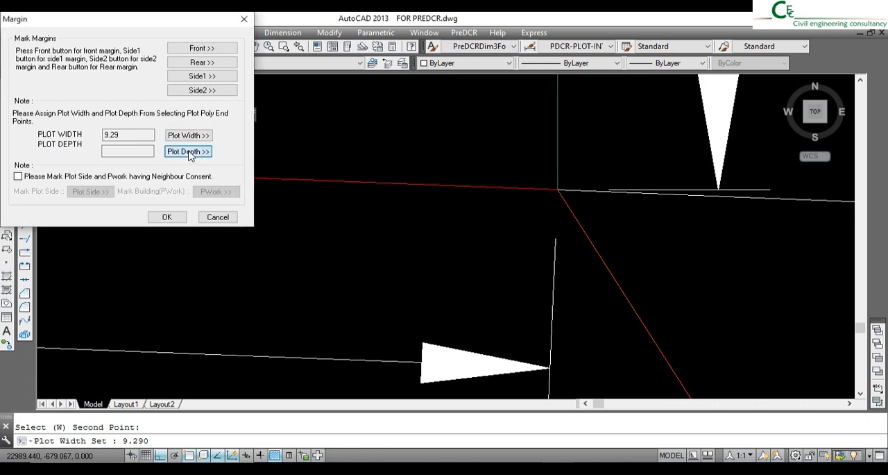
# - Assign the plot depth between the front and rear corners of the 21.700 edge and accept the margin settings
pyautogui.click(189, 152)
pyautogui.scroll(-5, 234, 228)
pyautogui.scroll(3, 403, 313)
pyautogui.scroll(-4, 397, 320)
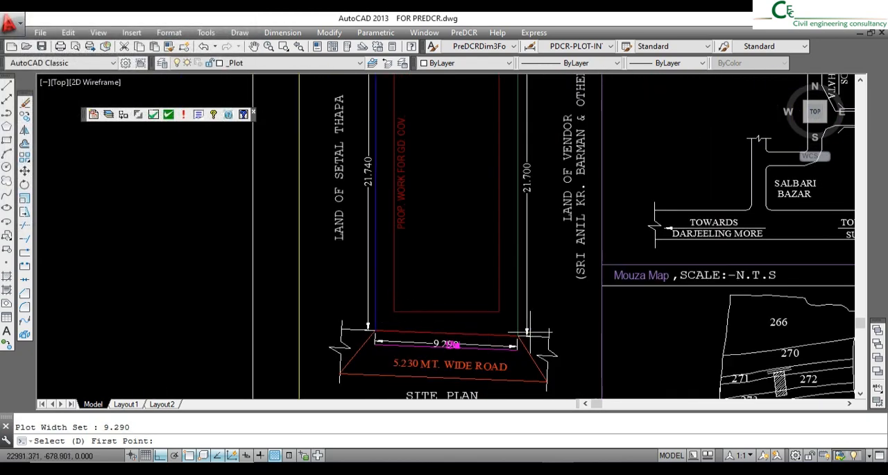
pyautogui.scroll(4, 527, 334)
pyautogui.click(501, 337)
pyautogui.scroll(-6, 501, 338)
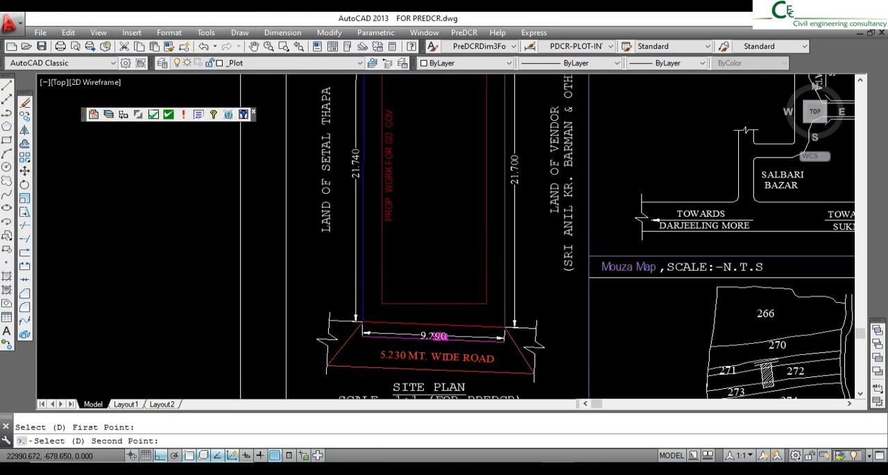
pyautogui.scroll(7, 510, 111)
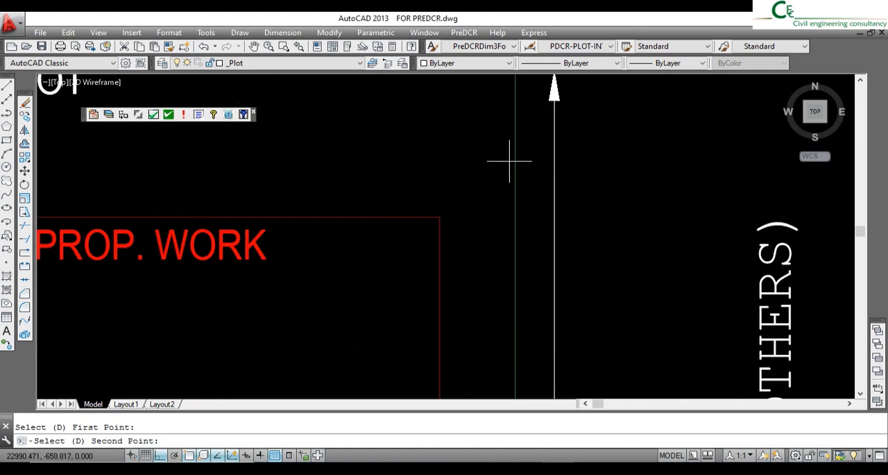
pyautogui.scroll(-2, 511, 158)
pyautogui.click(513, 104)
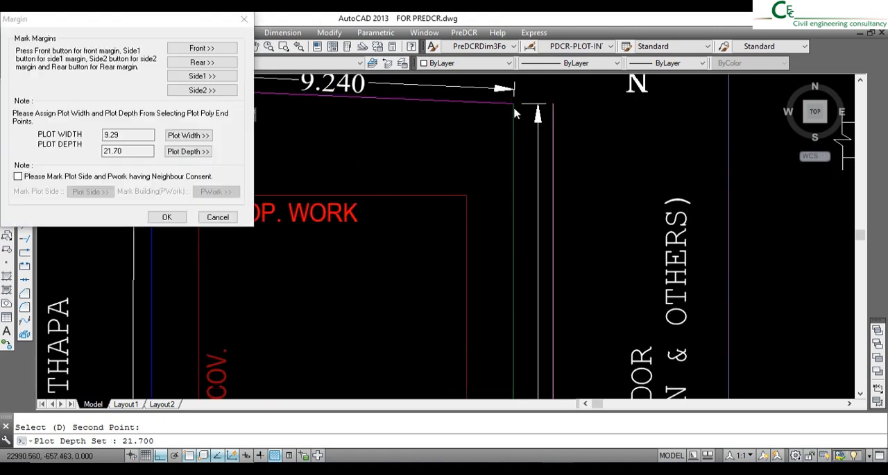
pyautogui.click(168, 219)
# - Move the magenta plot width line and its 9.29 mt. text straight down, clear of the 9.290 dimension and above the road label
pyautogui.scroll(-5, 441, 243)
pyautogui.scroll(8, 413, 313)
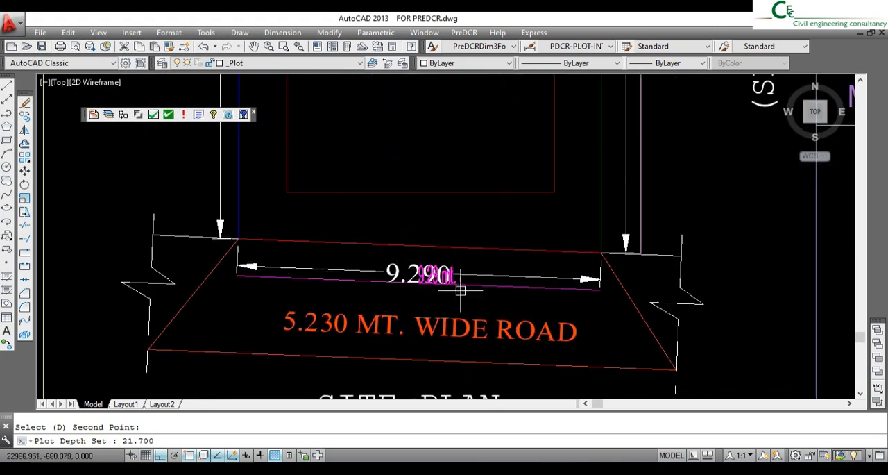
pyautogui.click(357, 283)
pyautogui.scroll(5, 456, 281)
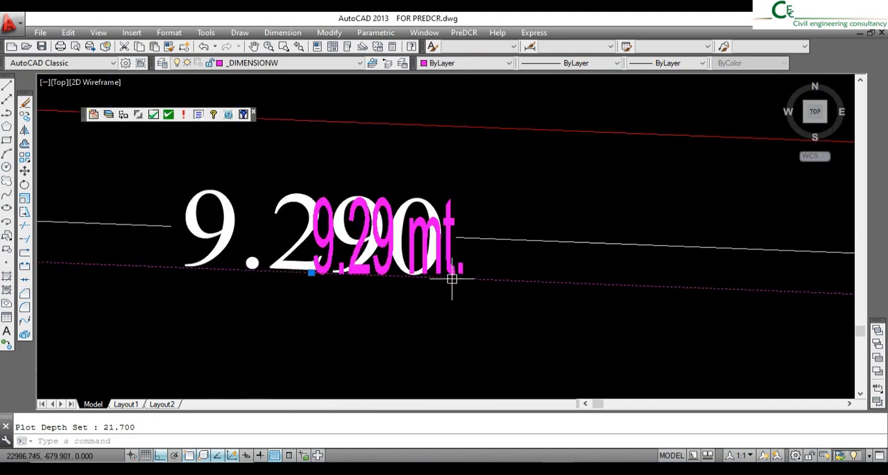
pyautogui.click(25, 170)
pyautogui.scroll(-3, 486, 269)
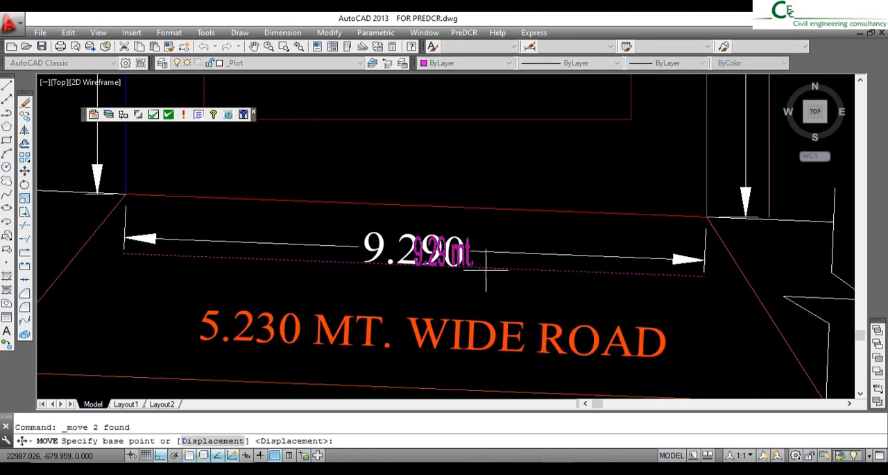
pyautogui.click(508, 157)
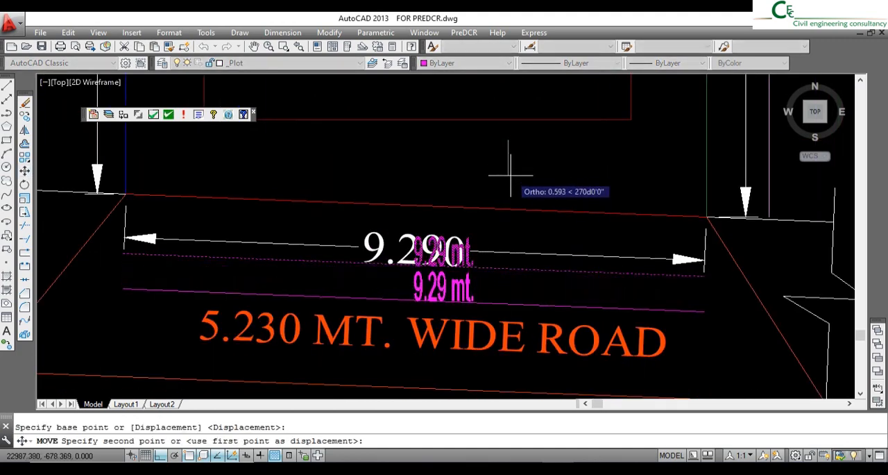
pyautogui.click(515, 169)
# - Verify that all polylines in the drawing are closed using Verify Close Poly
pyautogui.scroll(-5, 467, 312)
pyautogui.scroll(8, 523, 195)
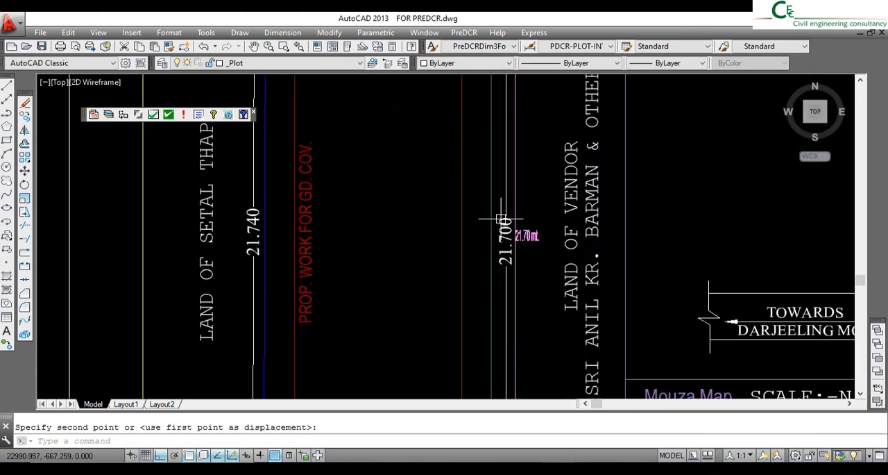
pyautogui.scroll(-6, 523, 225)
pyautogui.moveTo(512, 232); pyautogui.dragTo(480, 222, button='middle')
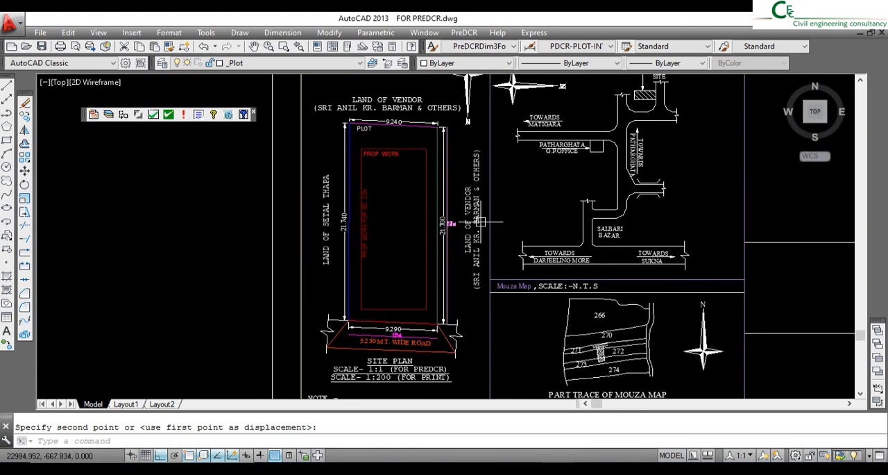
pyautogui.click(153, 116)
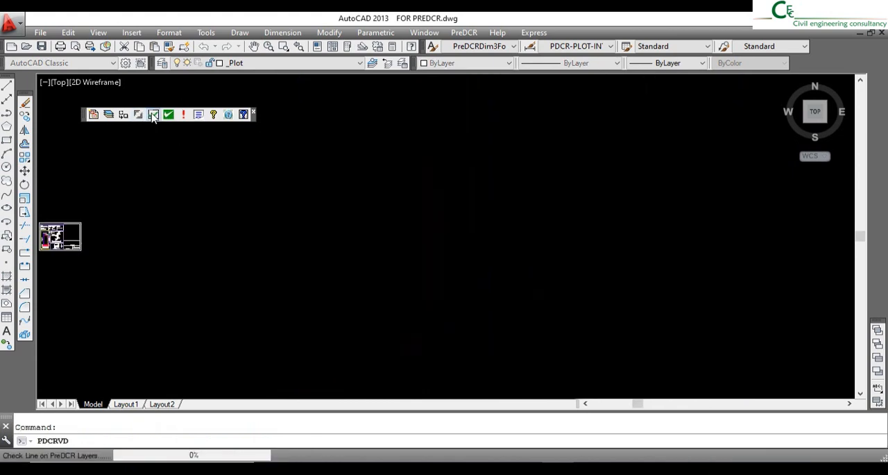
pyautogui.click(429, 331)
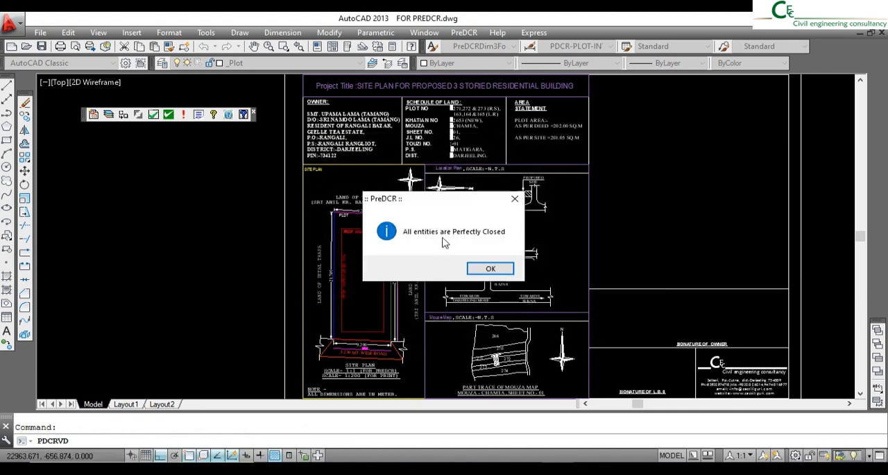
pyautogui.click(489, 269)
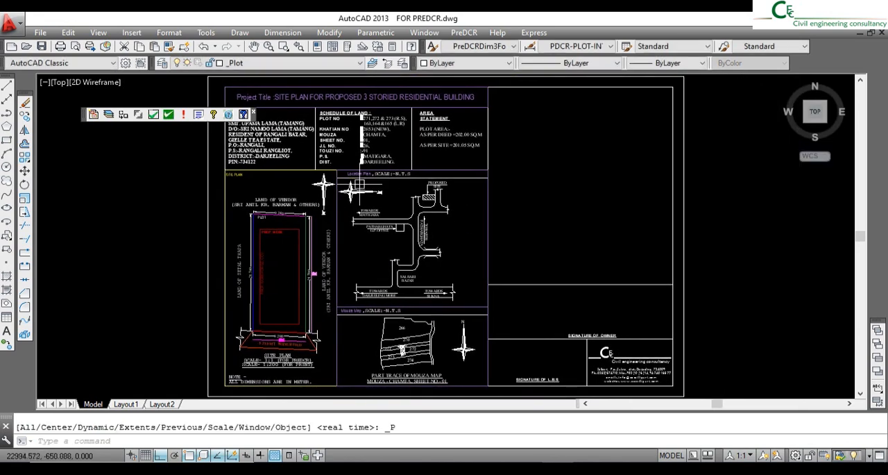
# - Verify the complete drawing against AutoDCR requirements with all checking statements selected and failed entities highlighted
pyautogui.click(169, 114)
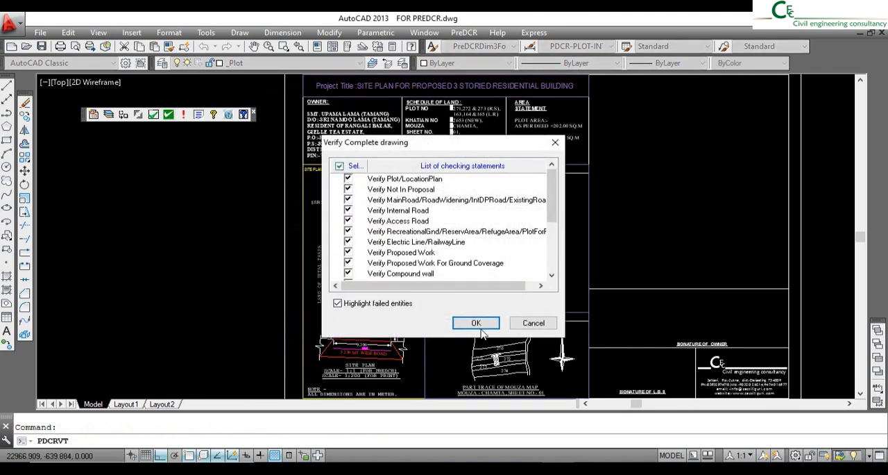
pyautogui.click(481, 327)
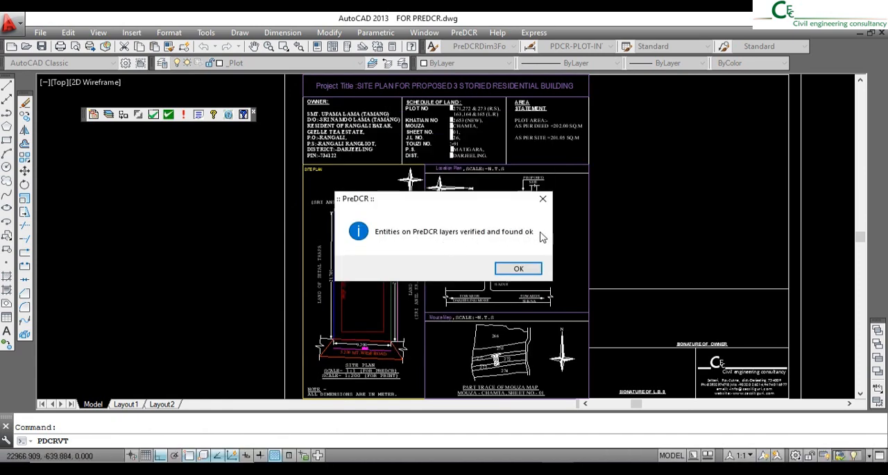
pyautogui.click(518, 269)
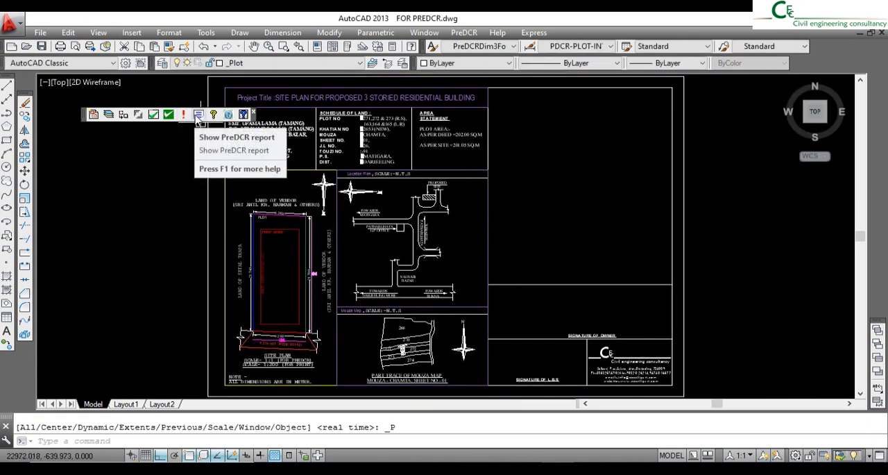
# - Generate the PreDCR report with plot use Residential, sub-use Residential Bldg and the Lowrise structure, and review it
pyautogui.click(198, 118)
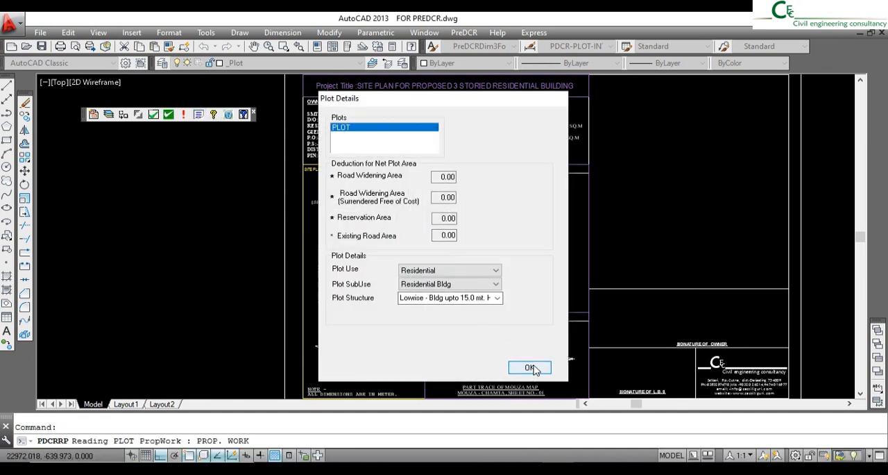
pyautogui.click(532, 368)
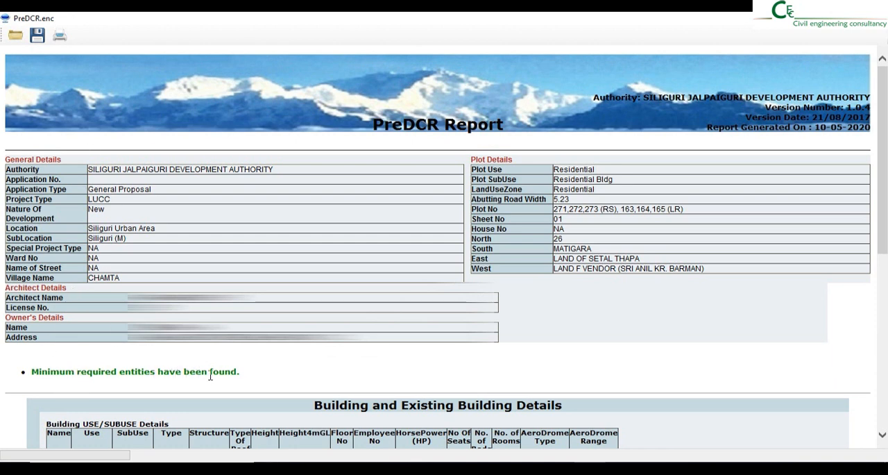
pyautogui.scroll(-4, 250, 380)
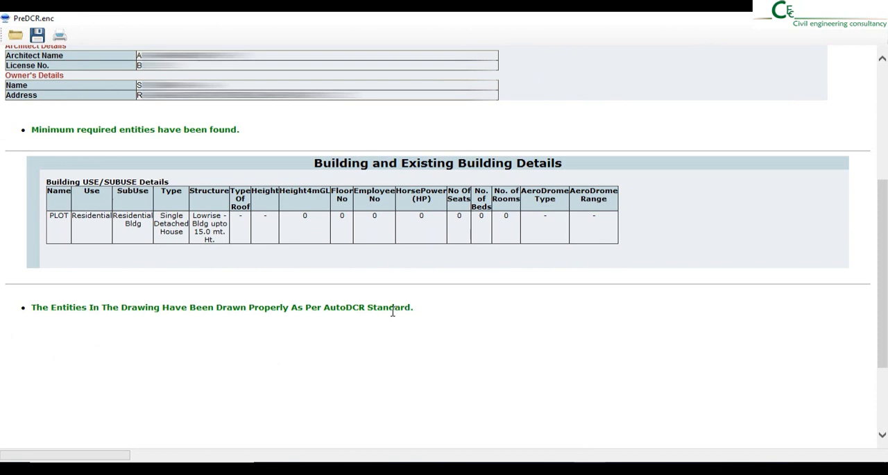
# - Read the rest of the PreDCR report down to its end and close it
pyautogui.scroll(-3, 517, 340)
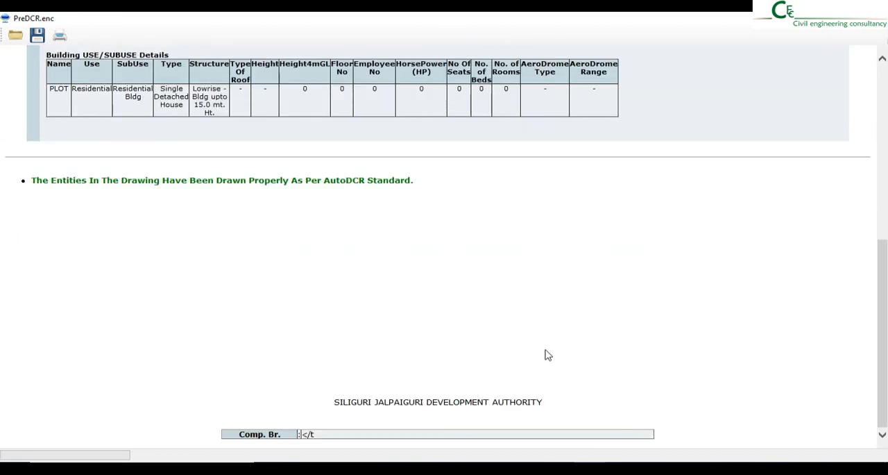
pyautogui.scroll(5, 548, 353)
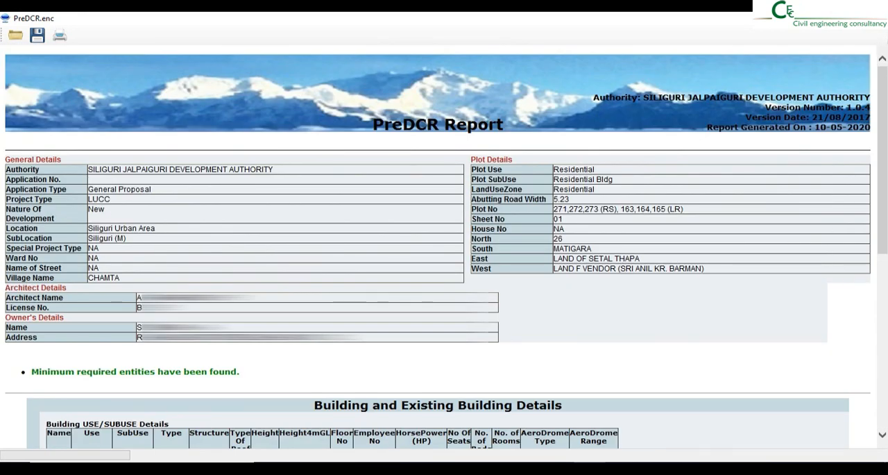
pyautogui.click(877, 18)
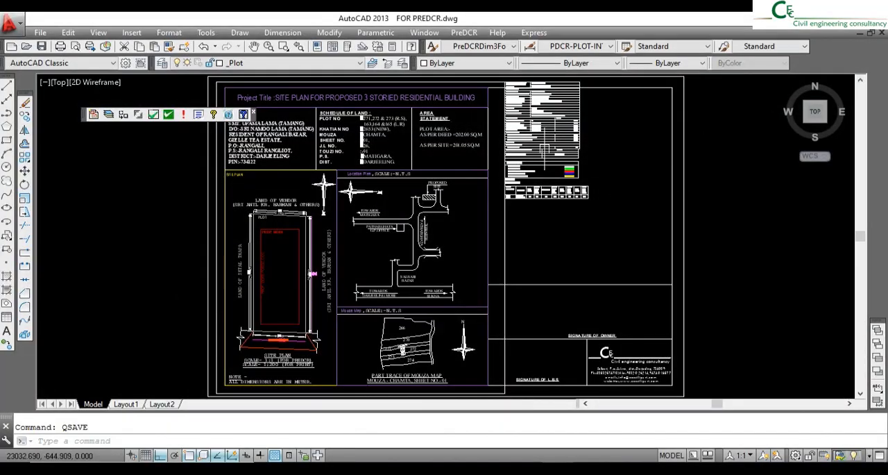
# - Scale the area statement, colour index and margin detail tables by 1.75 about the area statement's upper-left corner
pyautogui.moveTo(543, 130); pyautogui.dragTo(528, 224, button='middle')
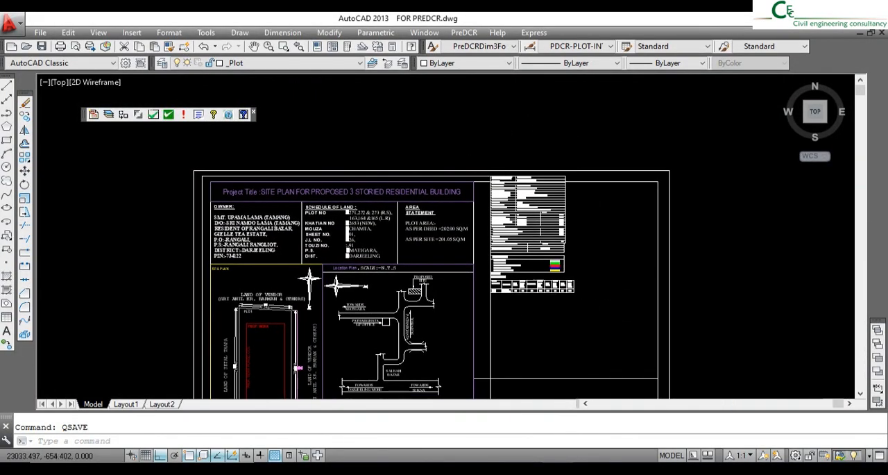
pyautogui.scroll(10, 532, 294)
pyautogui.scroll(-10, 531, 295)
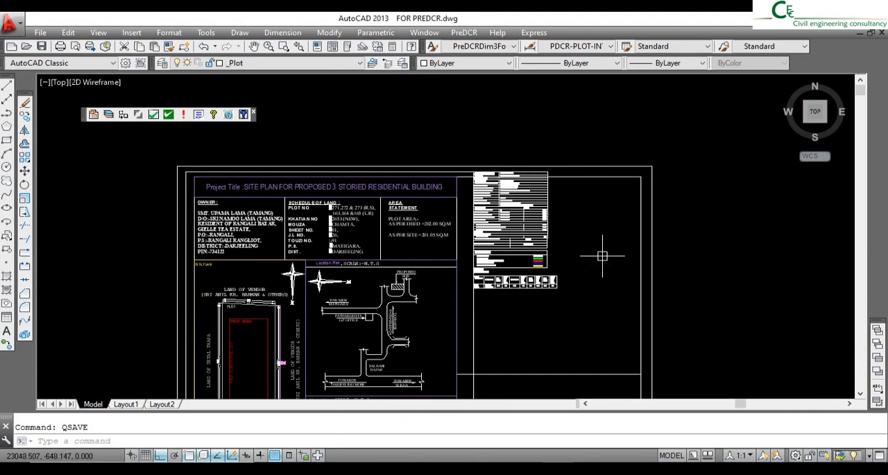
pyautogui.click(465, 151)
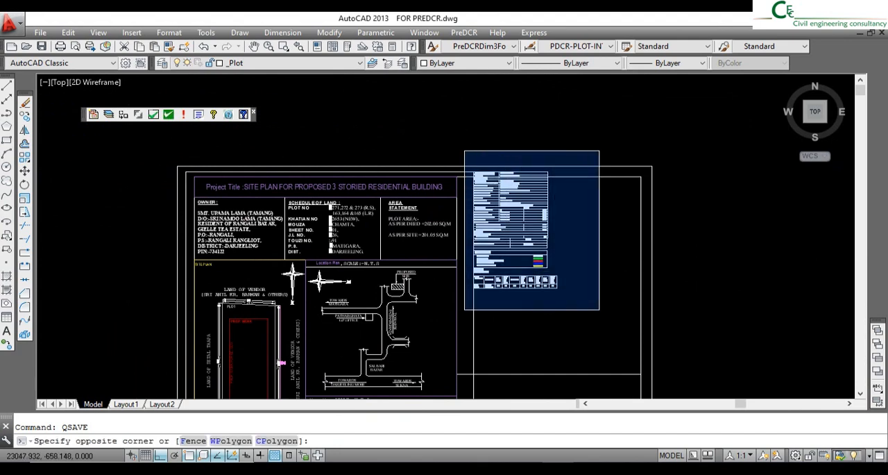
pyautogui.click(600, 309)
pyautogui.click(24, 198)
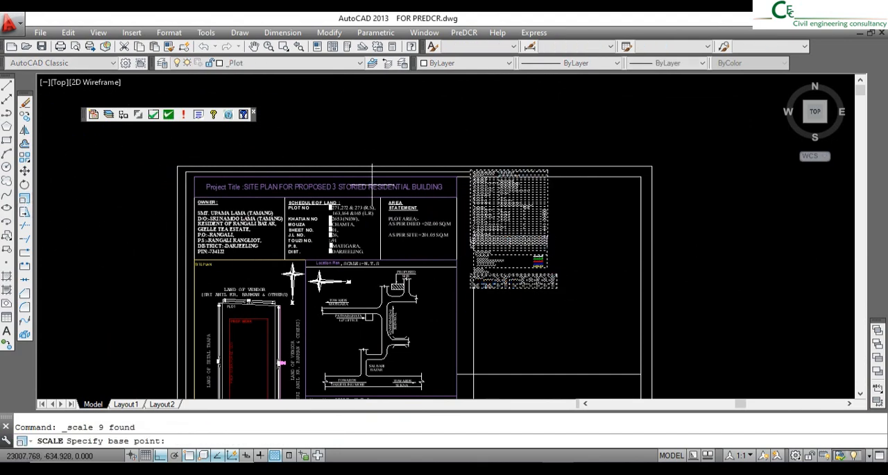
pyautogui.scroll(6, 460, 170)
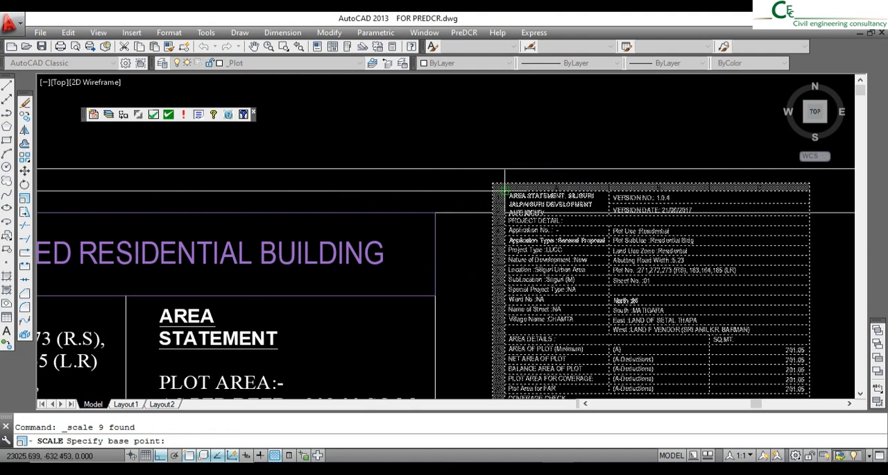
pyautogui.click(504, 190)
pyautogui.write('1.')
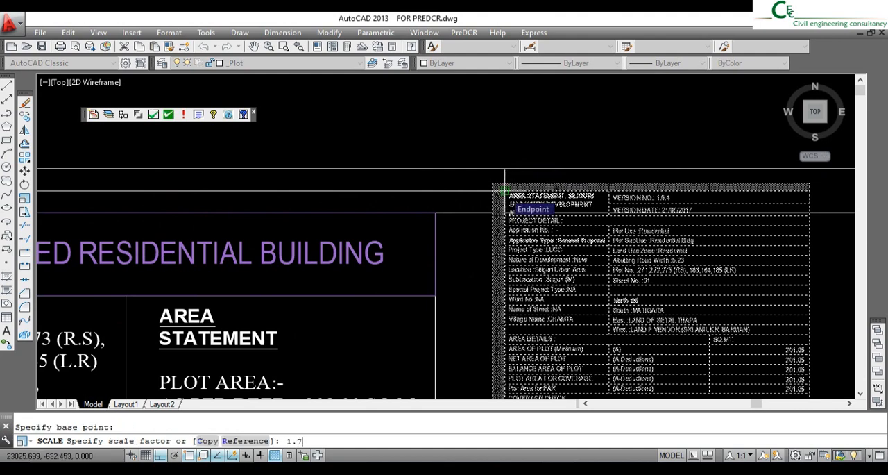
pyautogui.write('75')
pyautogui.press('Return')
pyautogui.scroll(-6, 512, 198)
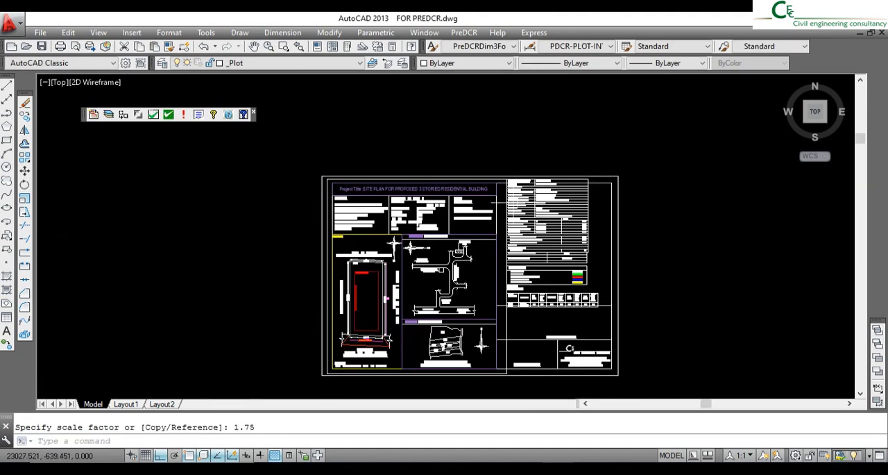
# - Move the enlarged tables so the area statement's upper-left corner meets the upper-right corner of the project title box
pyautogui.scroll(2, 517, 210)
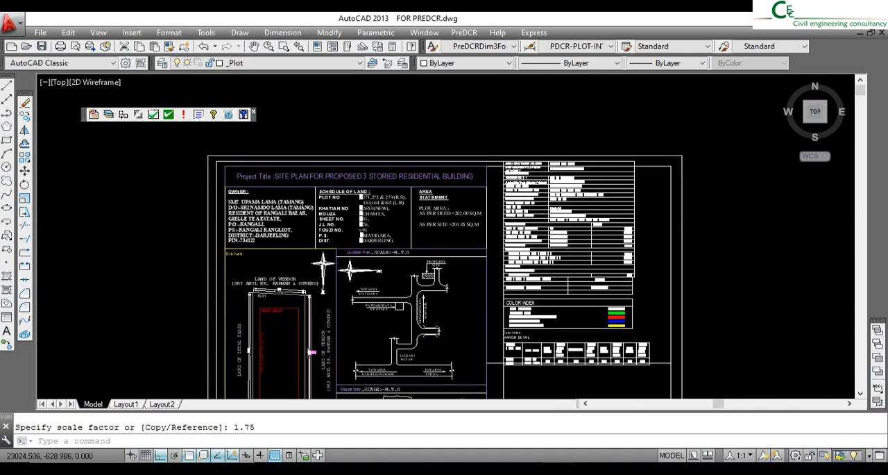
pyautogui.click(495, 141)
pyautogui.click(715, 378)
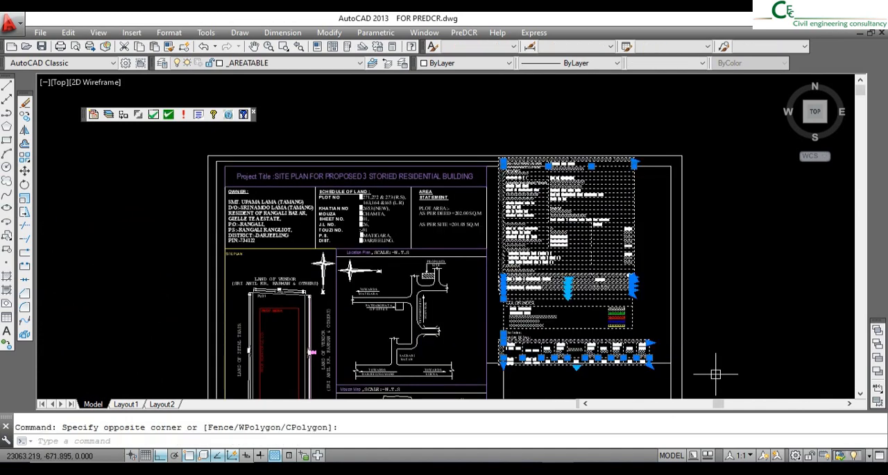
pyautogui.click(25, 170)
pyautogui.scroll(6, 458, 202)
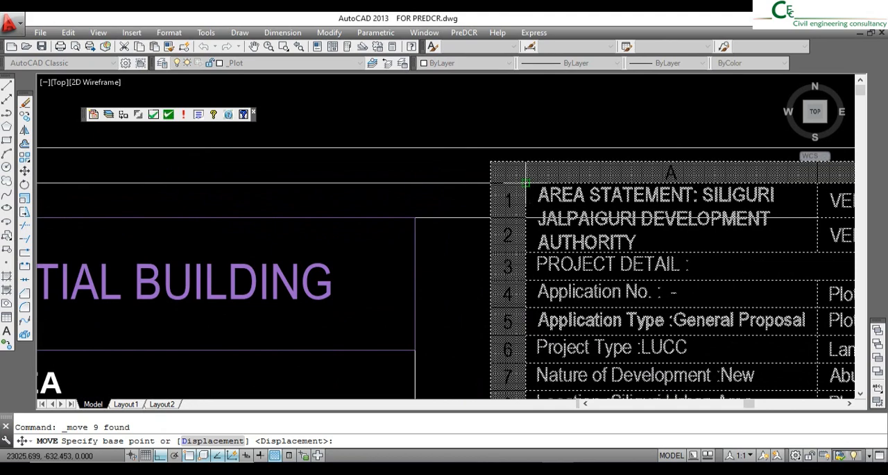
pyautogui.click(462, 207)
pyautogui.click(417, 215)
pyautogui.scroll(-6, 512, 175)
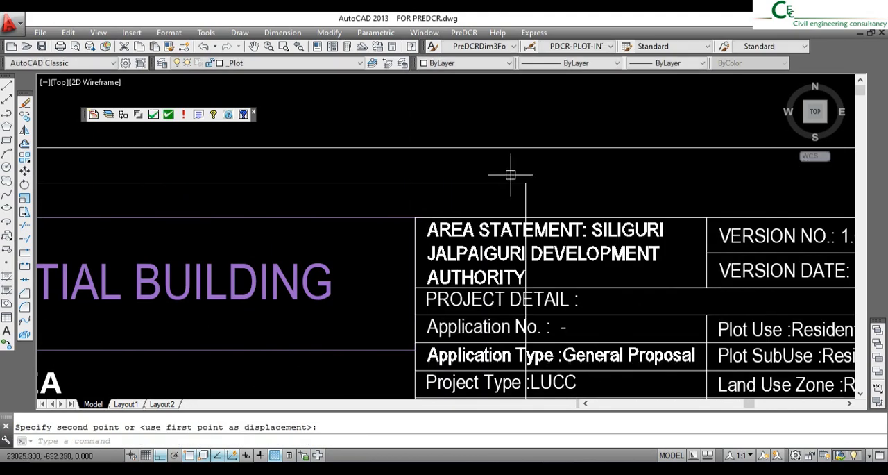
pyautogui.scroll(-2, 581, 182)
pyautogui.scroll(2, 592, 282)
pyautogui.press('Return')
pyautogui.press('Escape')
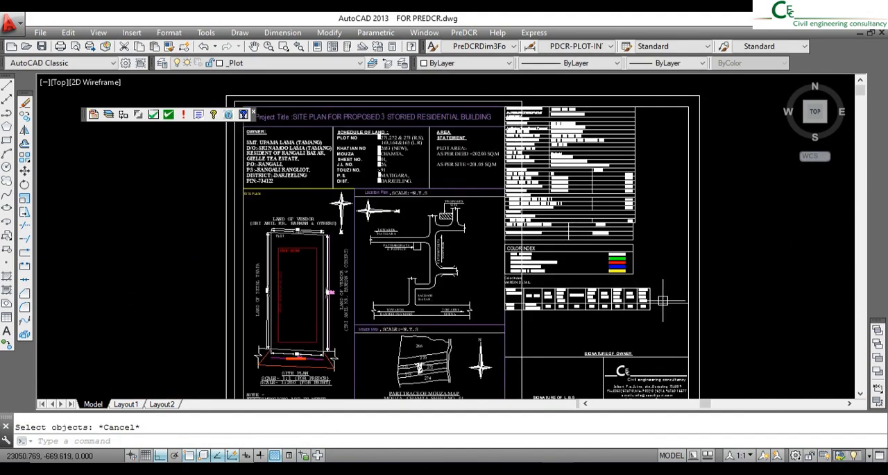
# - Move the horizontal divider line crossing the margin detail table straight down to just below the table
pyautogui.click(663, 303)
pyautogui.click(25, 172)
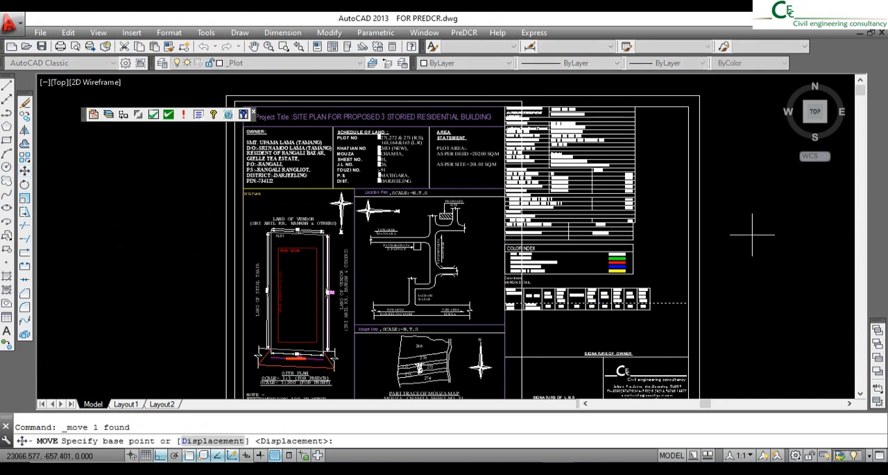
pyautogui.click(752, 234)
pyautogui.click(751, 247)
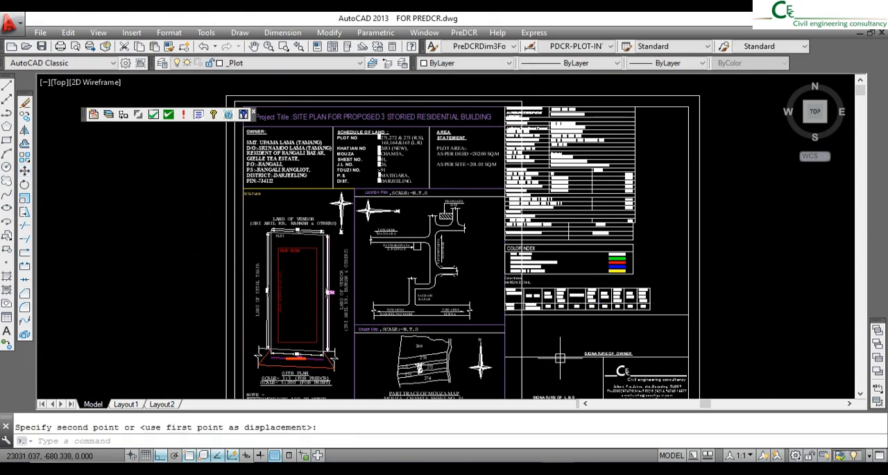
# - Erase the extra rectangle outline that runs inside the sheet border and cuts through the area tables
pyautogui.click(517, 336)
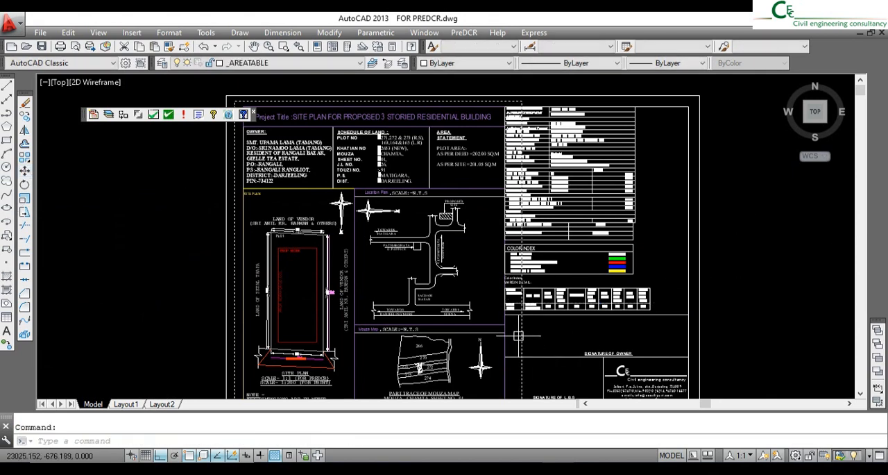
pyautogui.click(25, 103)
pyautogui.scroll(-2, 524, 212)
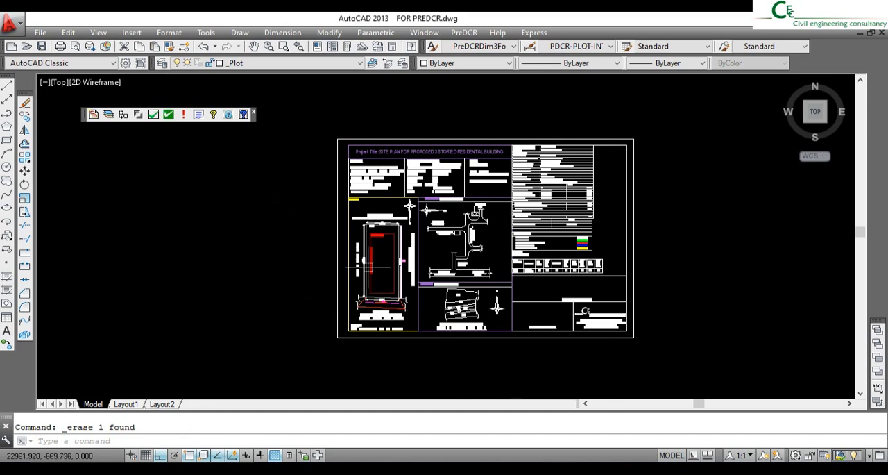
pyautogui.moveTo(583, 310); pyautogui.dragTo(574, 307, button='middle')
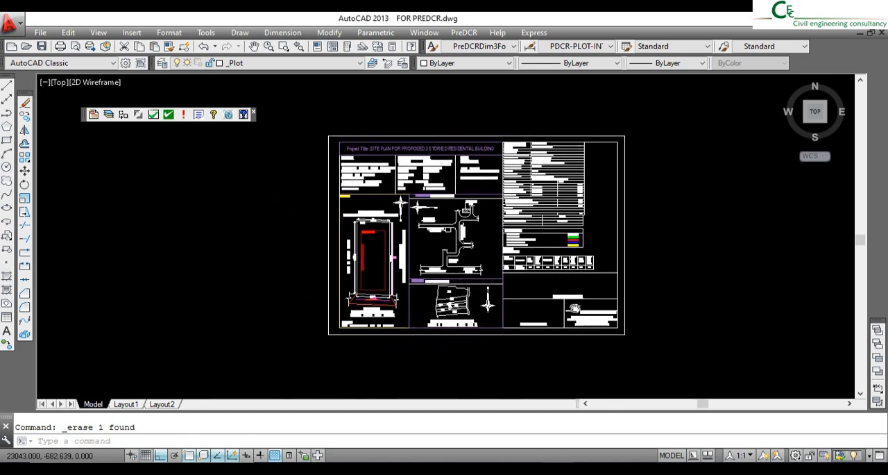
pyautogui.scroll(2, 526, 279)
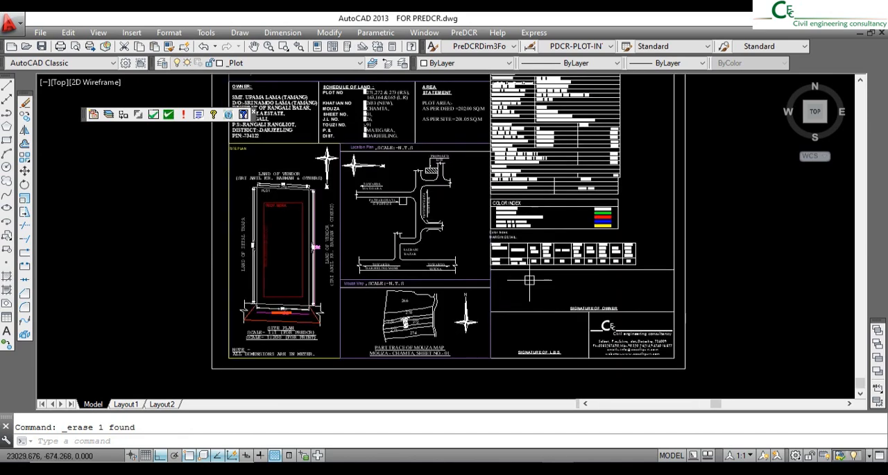
pyautogui.moveTo(528, 277); pyautogui.dragTo(566, 290, button='middle')
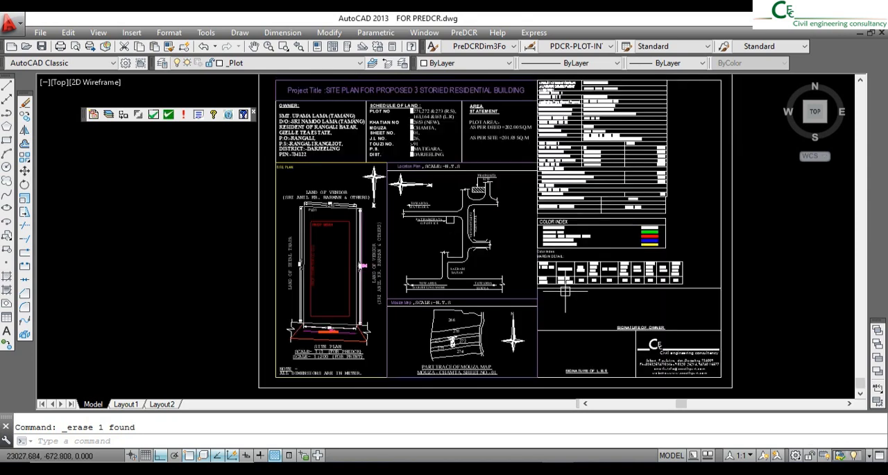
pyautogui.scroll(-2, 544, 276)
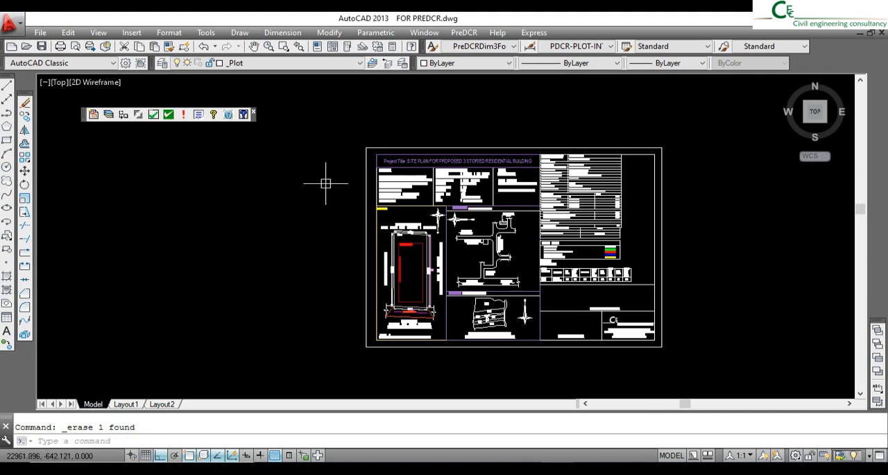
# - Save the drawing on the Desktop under the new name FOR PREDCR SITE PLAN in AutoCAD 2007 format
pyautogui.click(40, 34)
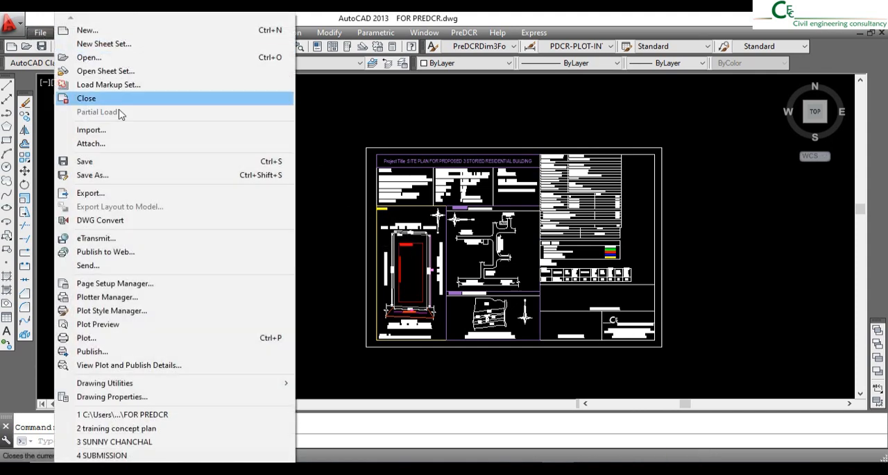
pyautogui.click(122, 175)
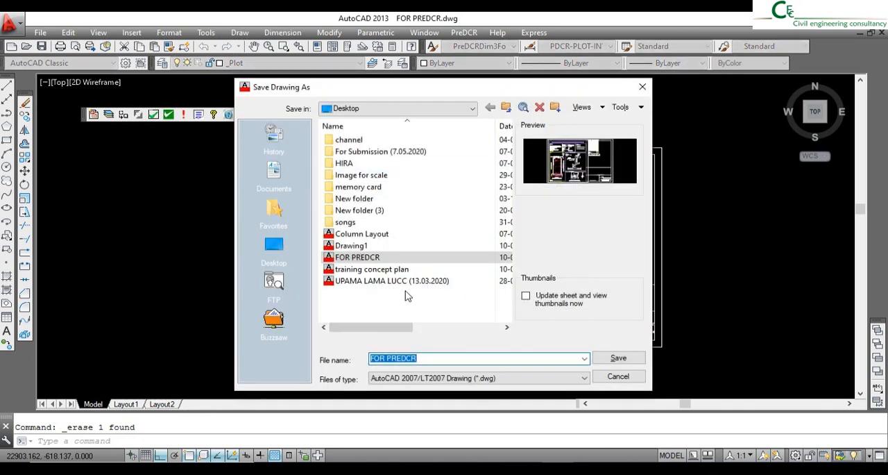
pyautogui.click(436, 358)
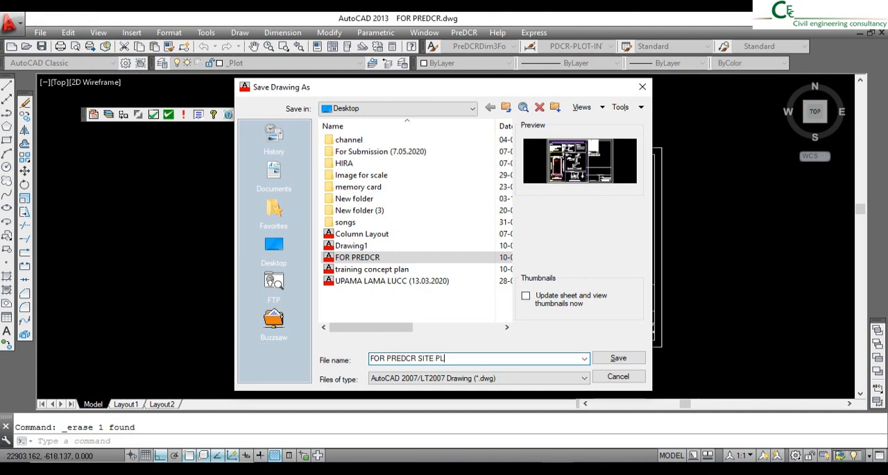
pyautogui.write('SITE PLAN')
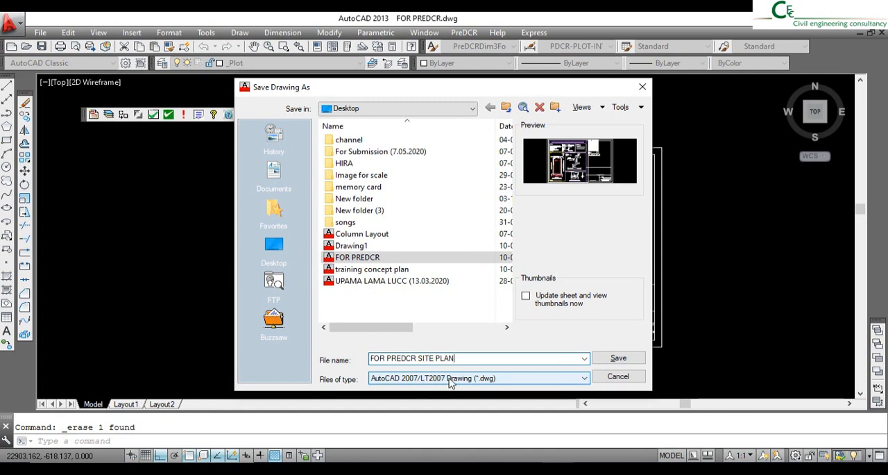
pyautogui.click(618, 358)
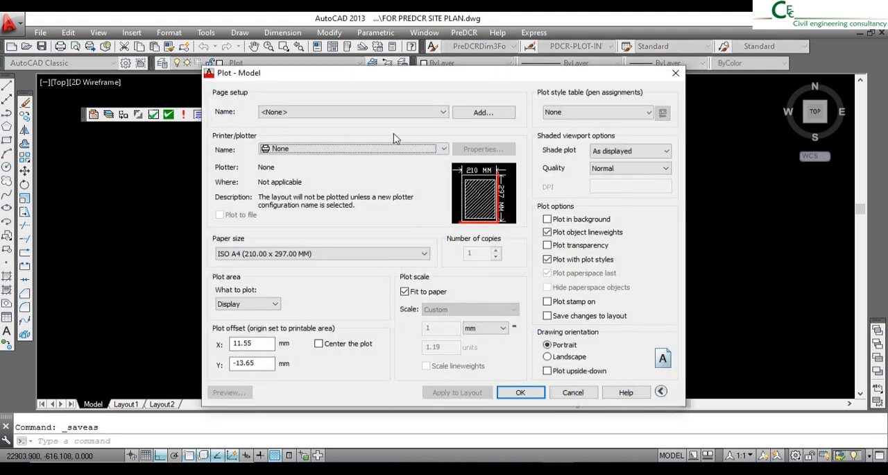
# - Set the plot to use the DWG To PDF.pc3 plotter and ISO A1 (841.00 x 594.00 MM) paper
pyautogui.click(349, 150)
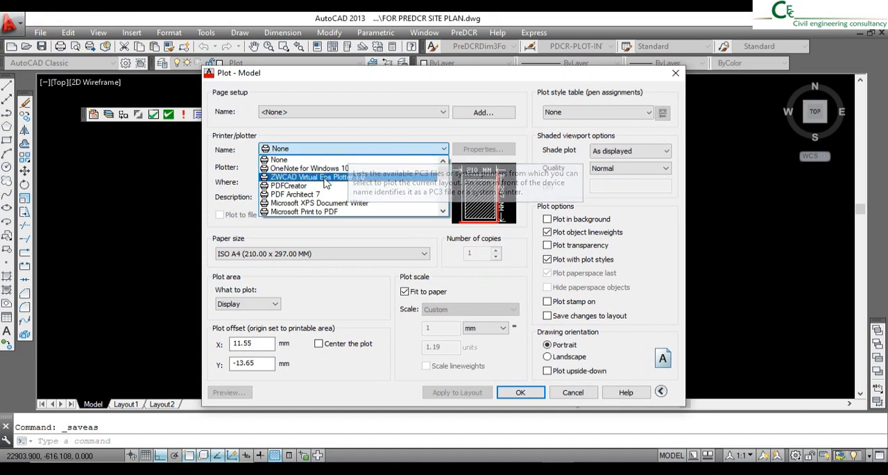
pyautogui.scroll(-2, 335, 212)
pyautogui.scroll(-3, 336, 217)
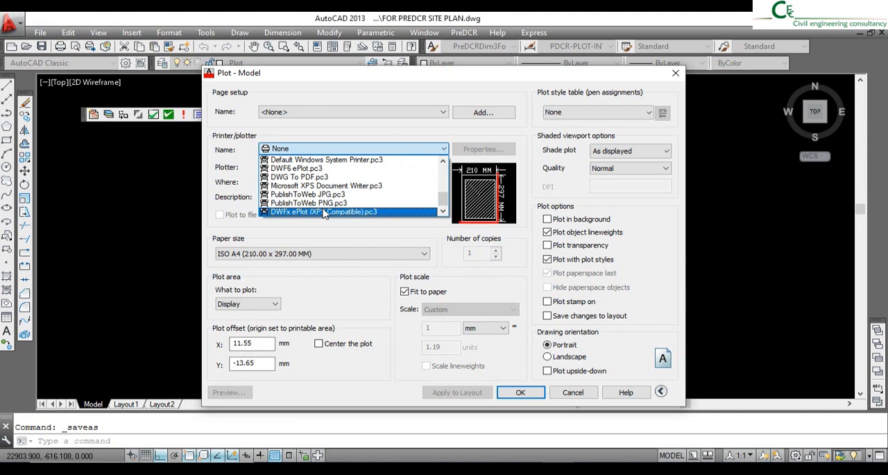
pyautogui.click(295, 179)
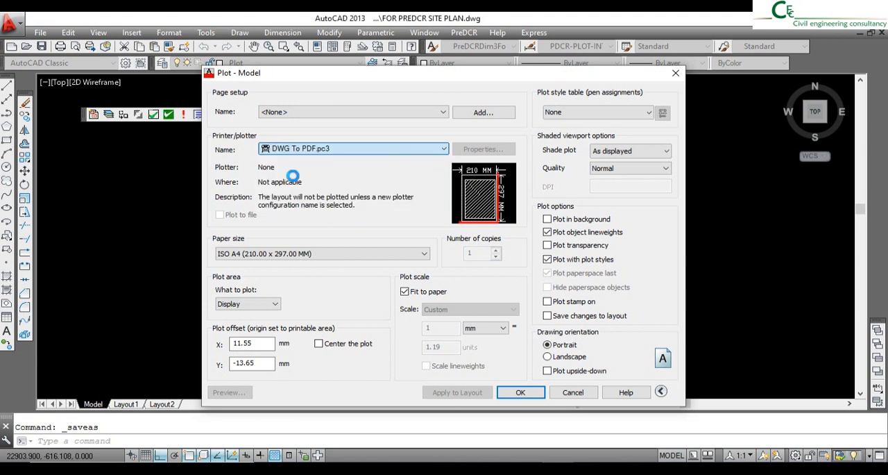
pyautogui.click(335, 253)
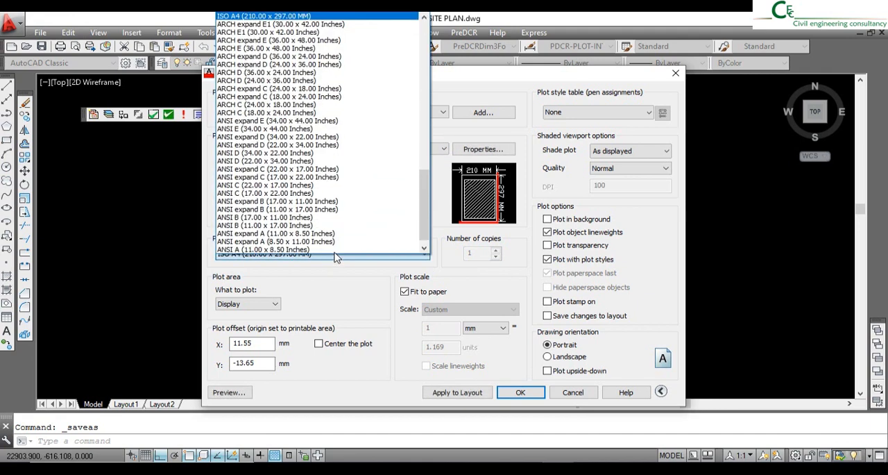
pyautogui.scroll(3, 295, 106)
pyautogui.scroll(4, 295, 106)
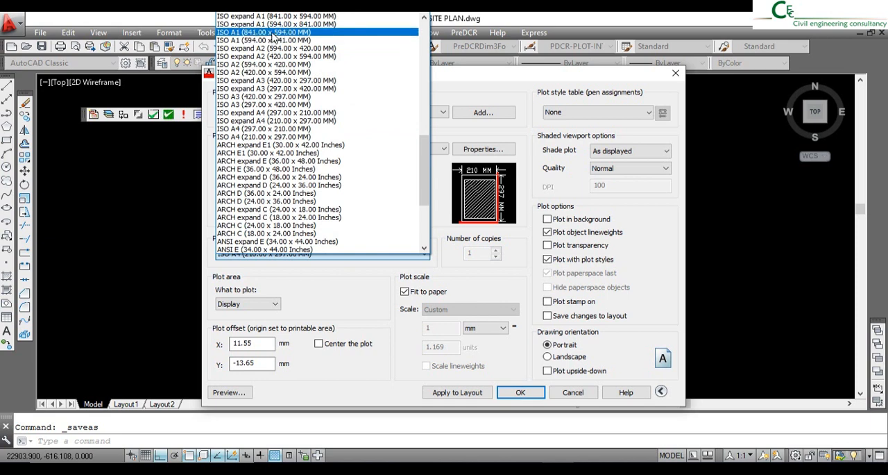
pyautogui.click(271, 32)
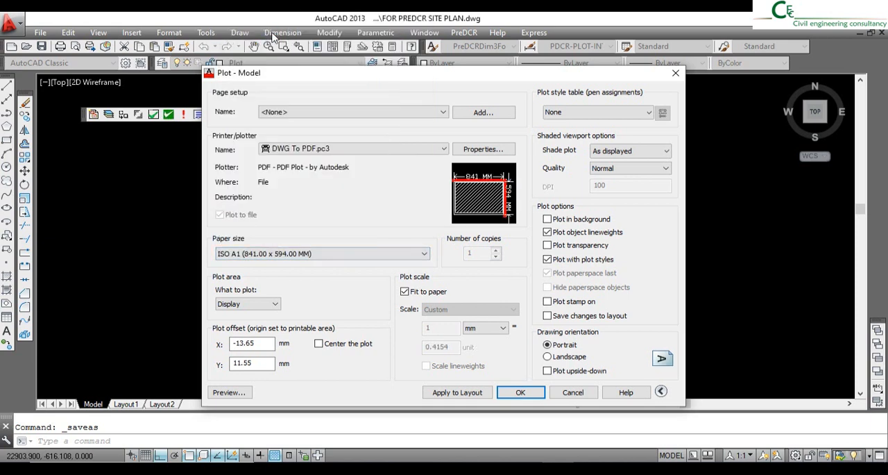
# - Set the plot area to a window around the sheet's outer border, in landscape orientation and centred on the paper
pyautogui.click(271, 304)
pyautogui.click(236, 337)
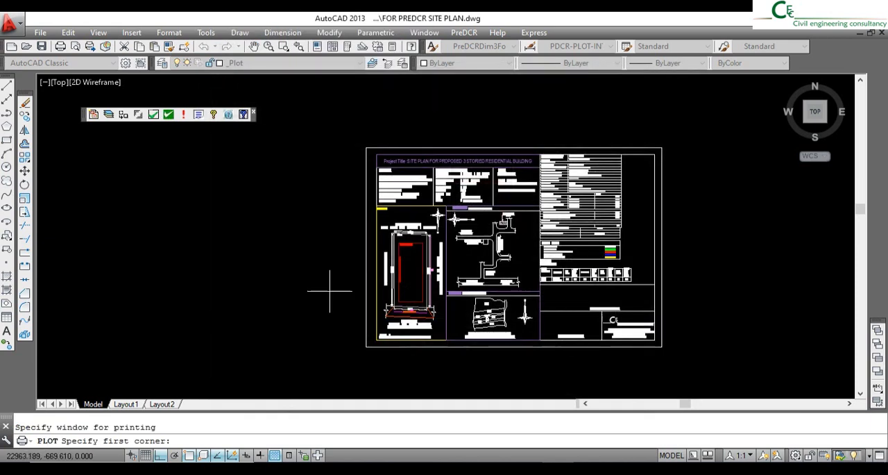
pyautogui.click(366, 148)
pyautogui.click(661, 349)
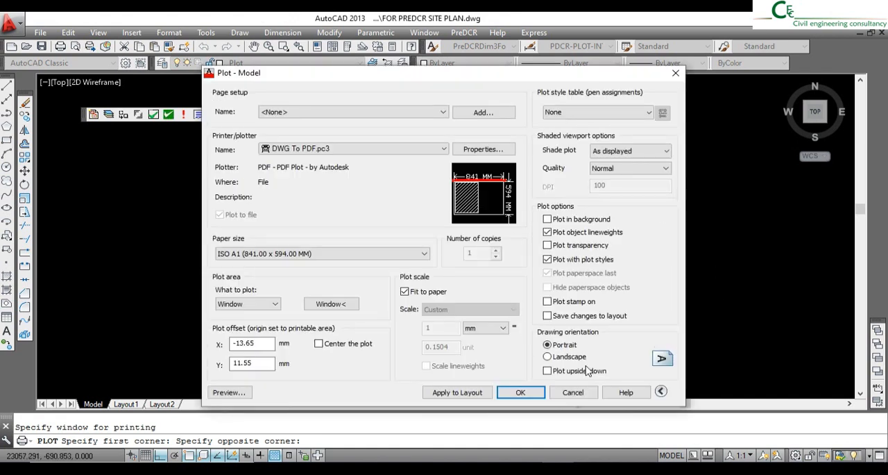
pyautogui.click(579, 360)
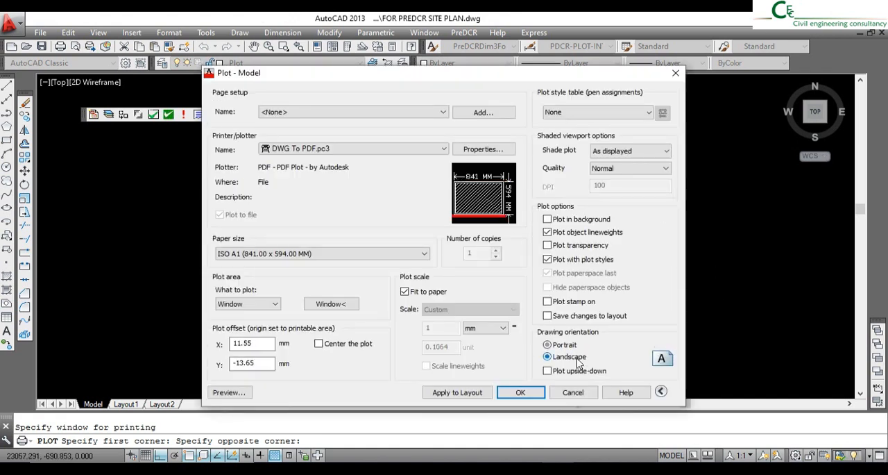
pyautogui.click(319, 344)
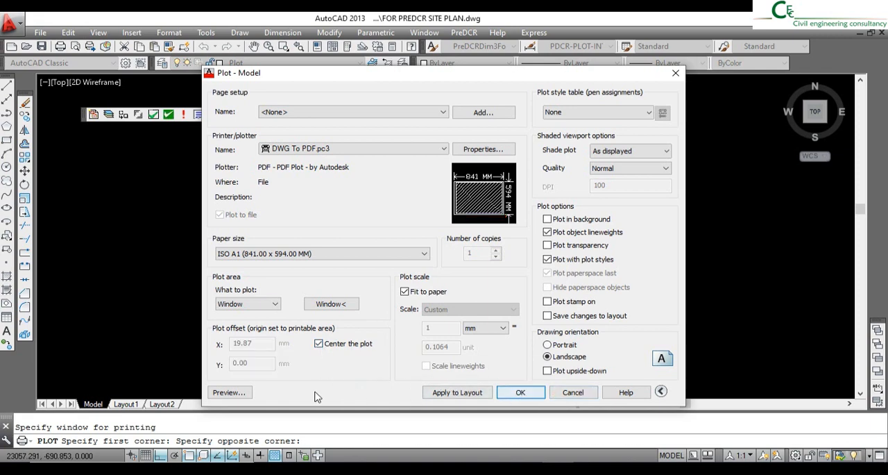
# - Preview the plot, then plot it to the Desktop as FOR PREDCR SITE PLAN-Model.pdf
pyautogui.click(229, 392)
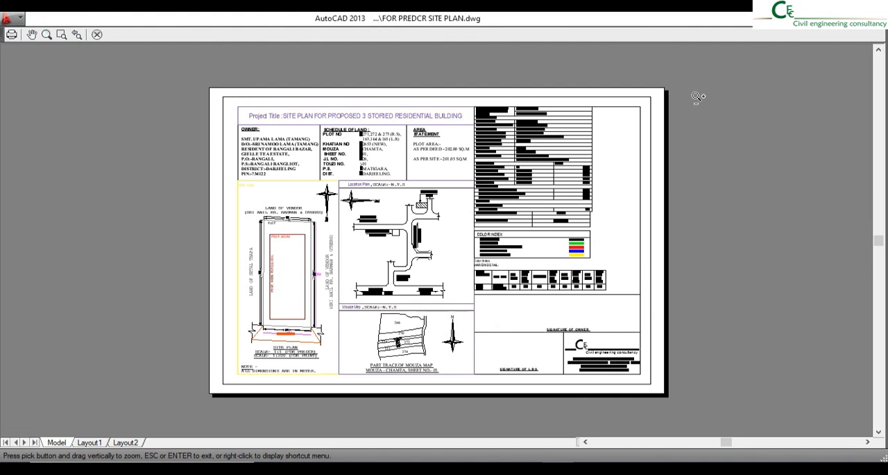
pyautogui.rightClick(497, 172)
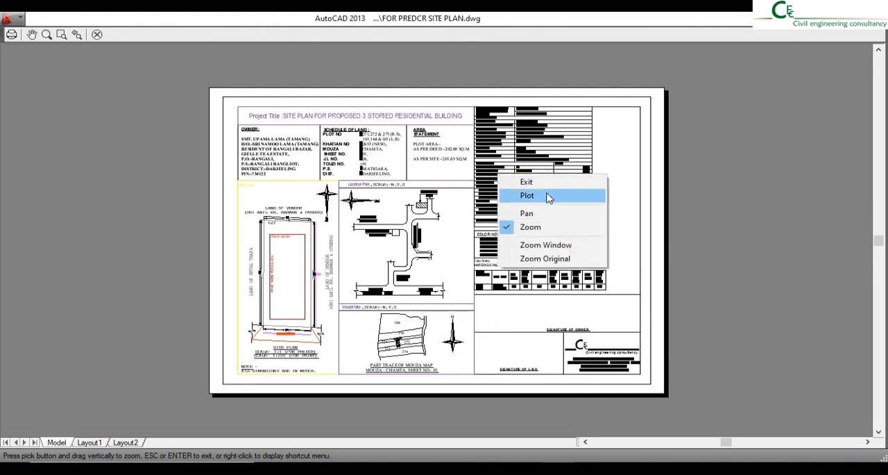
pyautogui.click(548, 194)
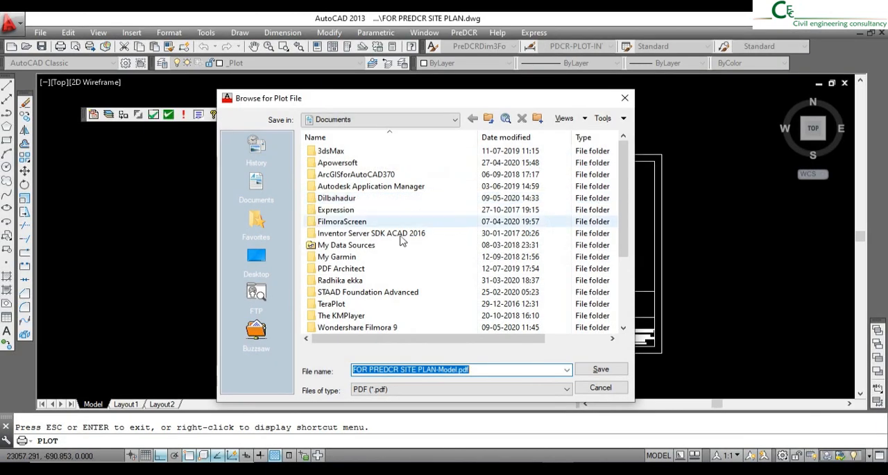
pyautogui.click(259, 268)
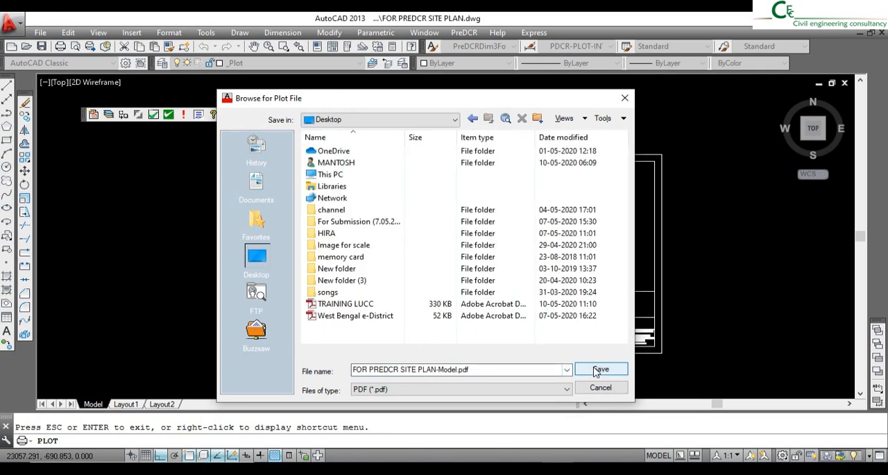
pyautogui.click(605, 372)
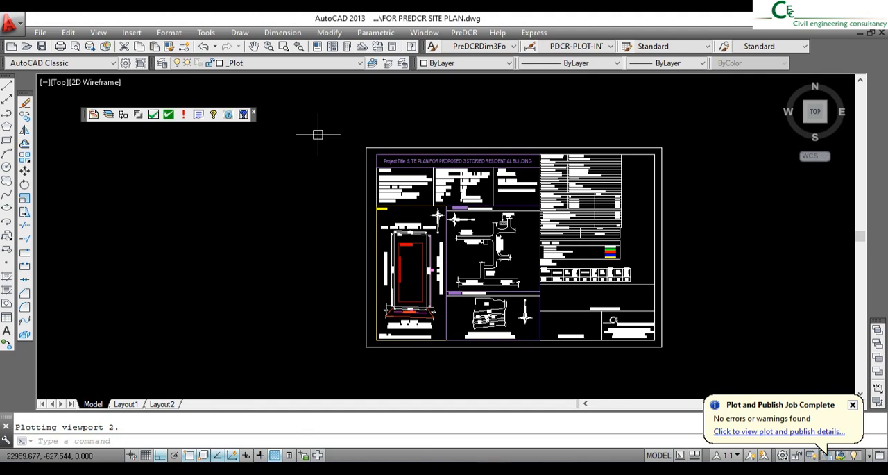
pyautogui.scroll(4, 486, 207)
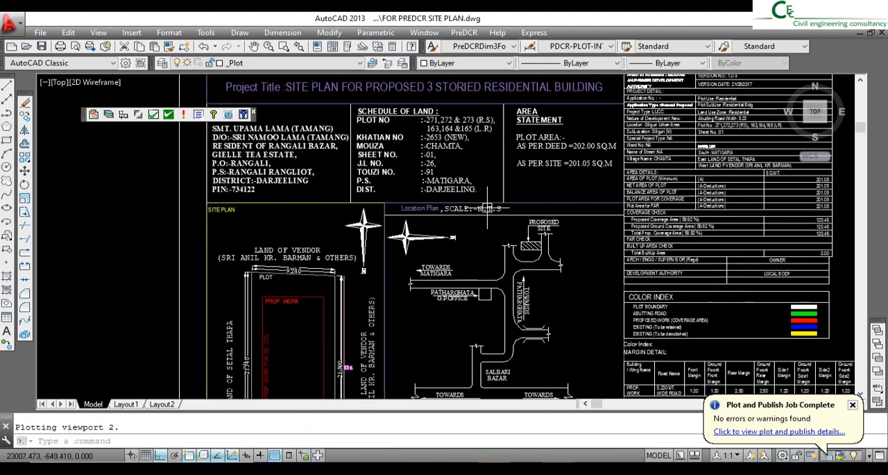
pyautogui.scroll(-4, 431, 207)
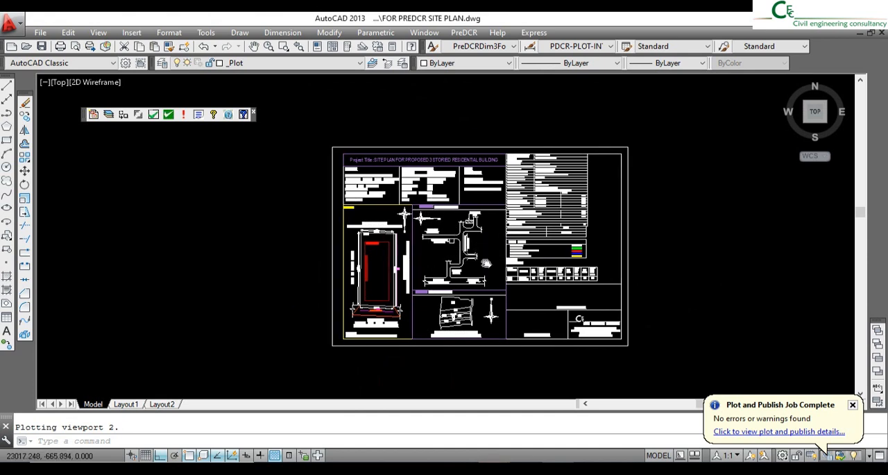
pyautogui.moveTo(487, 262); pyautogui.dragTo(477, 257, button='middle')
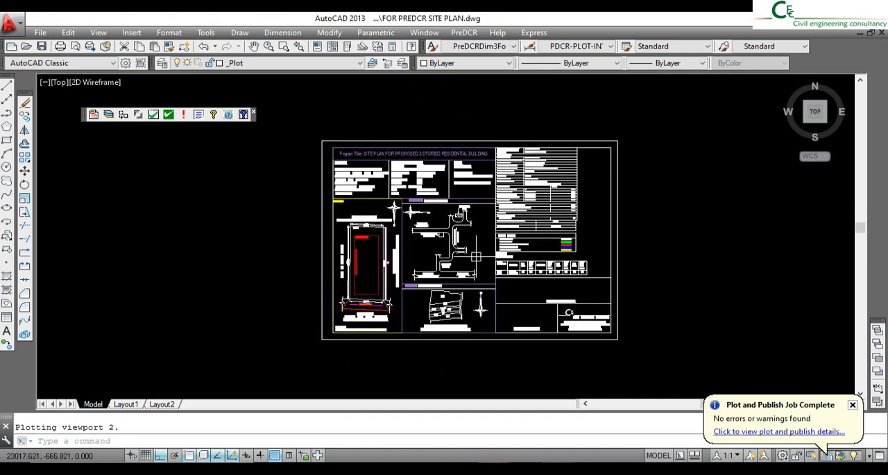
pyautogui.moveTo(646, 319); pyautogui.dragTo(627, 320, button='middle')
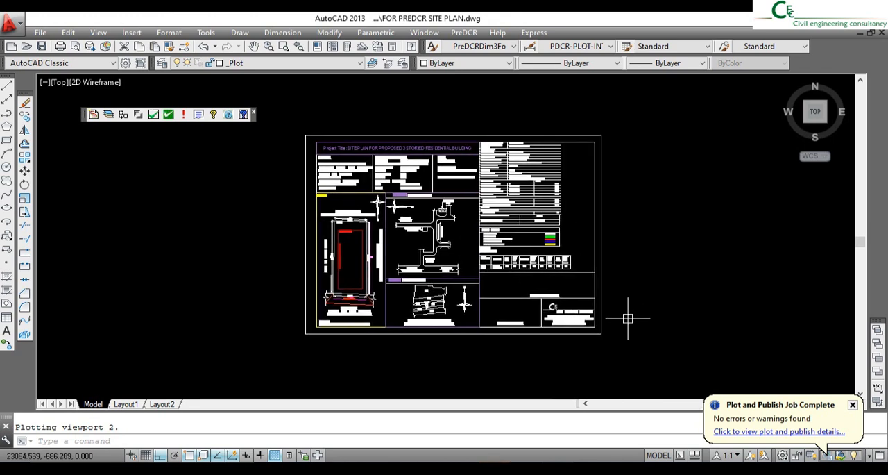